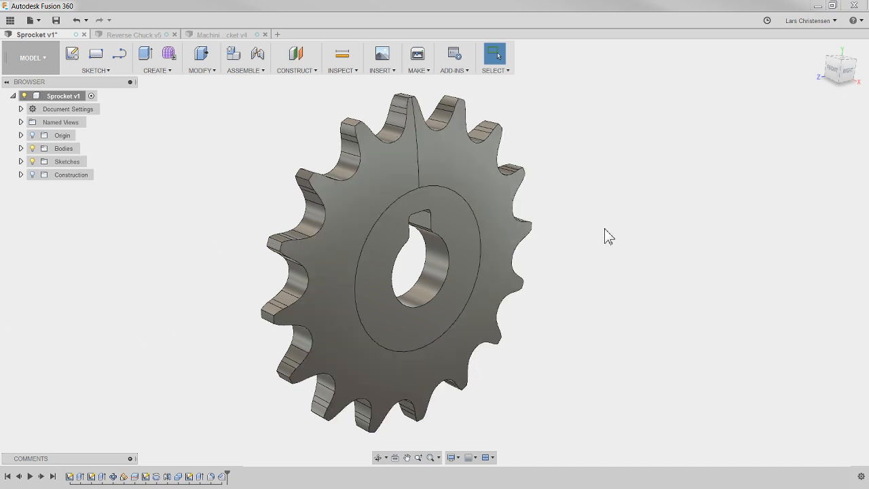
{"action": "left_click", "coordinate": [187, 268]}
{"action": "middle_click_drag", "start_coordinate": [228, 282], "coordinate": [215, 322], "text": "shift"}
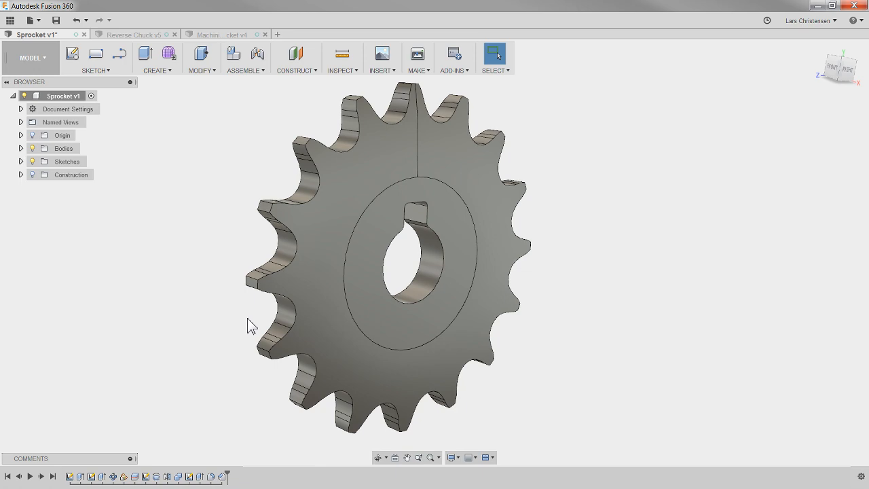
{"action": "middle_click_drag", "start_coordinate": [618, 335], "coordinate": [619, 330], "text": "shift"}
{"action": "left_click", "coordinate": [513, 263]}
{"action": "middle_click_drag", "start_coordinate": [513, 264], "coordinate": [394, 388], "text": "shift"}
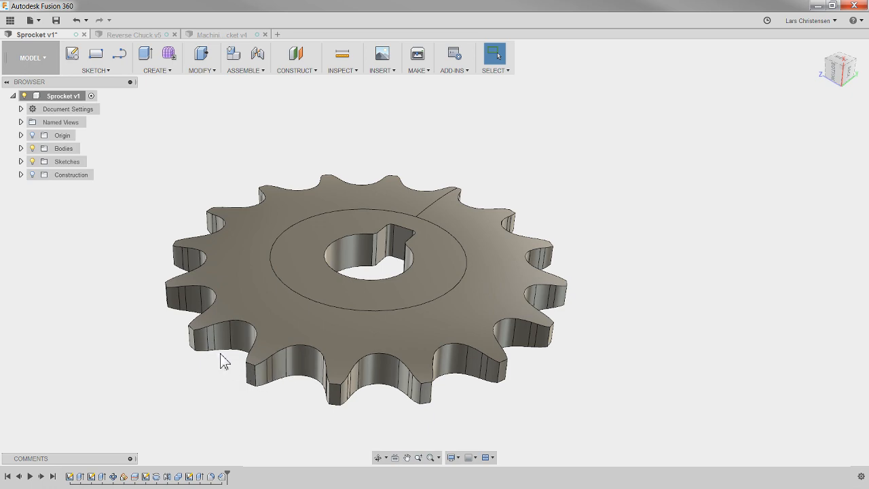
{"action": "mouse_move", "coordinate": [373, 287]}
{"action": "middle_mouse_down", "text": "shift"}
{"action": "mouse_move", "coordinate": [357, 267]}
{"action": "mouse_move", "coordinate": [435, 292]}
{"action": "mouse_move", "coordinate": [359, 305]}
{"action": "mouse_move", "coordinate": [396, 232]}
{"action": "mouse_move", "coordinate": [376, 239]}
{"action": "mouse_move", "coordinate": [380, 203]}
{"action": "mouse_move", "coordinate": [355, 221]}
{"action": "mouse_move", "coordinate": [350, 256]}
{"action": "mouse_move", "coordinate": [446, 269]}
{"action": "mouse_move", "coordinate": [365, 266]}
{"action": "mouse_move", "coordinate": [699, 313]}
{"action": "mouse_move", "coordinate": [682, 307]}
{"action": "middle_mouse_up", "text": "shift"}
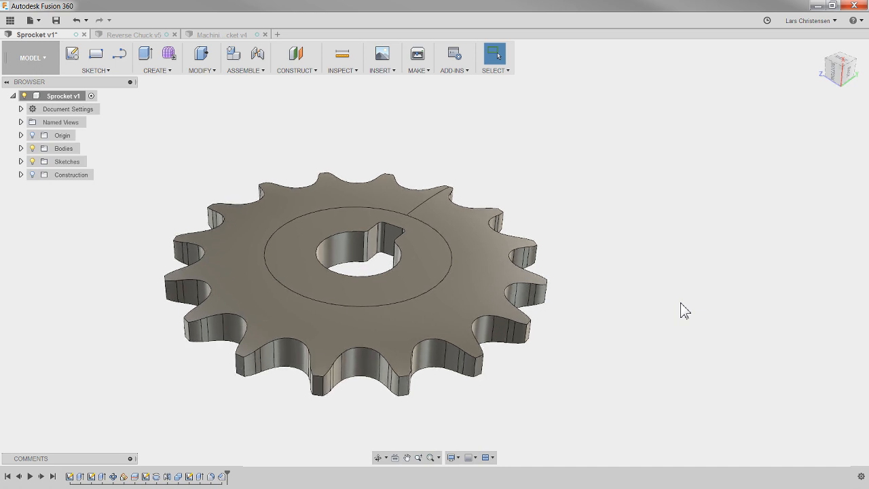
- Switch to the CAM workspace and preview the default milling setup for the sprocket without keeping it
{"action": "left_click", "coordinate": [20, 58]}
{"action": "left_click", "coordinate": [37, 196]}
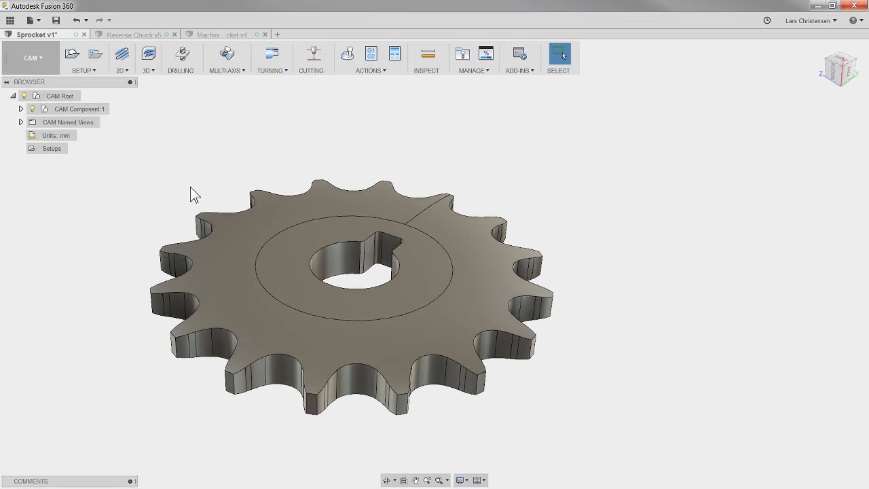
{"action": "left_click", "coordinate": [72, 56]}
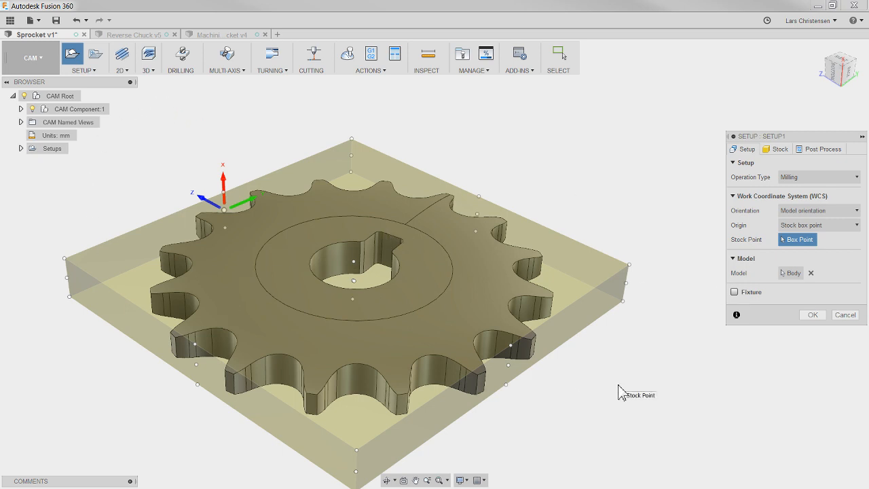
{"action": "left_click", "coordinate": [842, 316]}
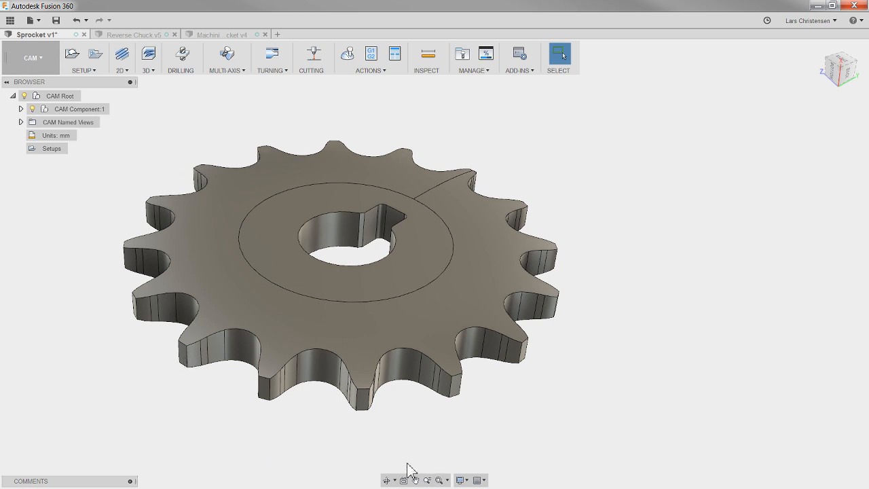
- Start a new milling setup oriented by Z axis/plane and X axis, taking the Z axis from the flat ring face around the bore
{"action": "middle_click_drag", "start_coordinate": [301, 457], "coordinate": [201, 326], "text": "shift"}
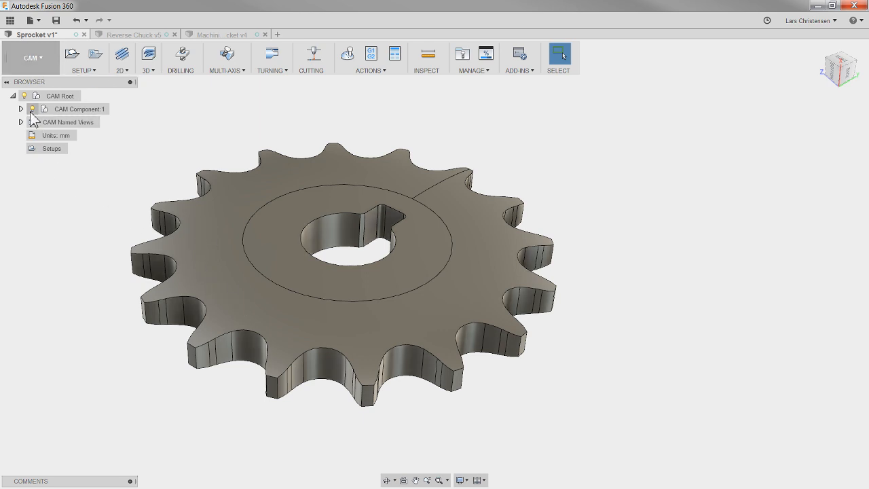
{"action": "left_click", "coordinate": [70, 57]}
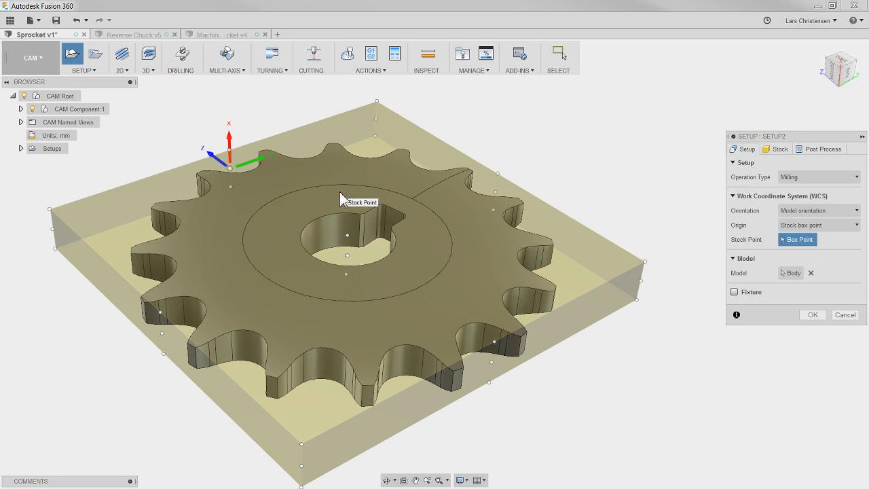
{"action": "left_click", "coordinate": [818, 211]}
{"action": "left_click", "coordinate": [808, 232]}
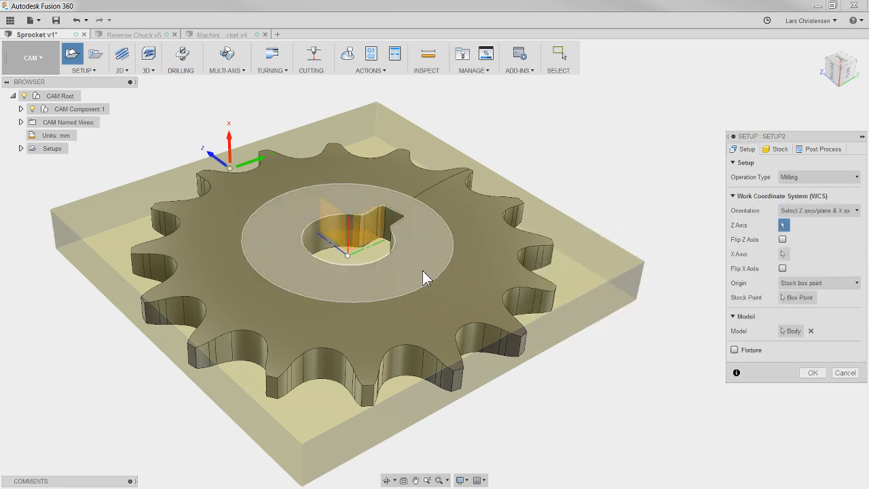
{"action": "left_click", "coordinate": [423, 274]}
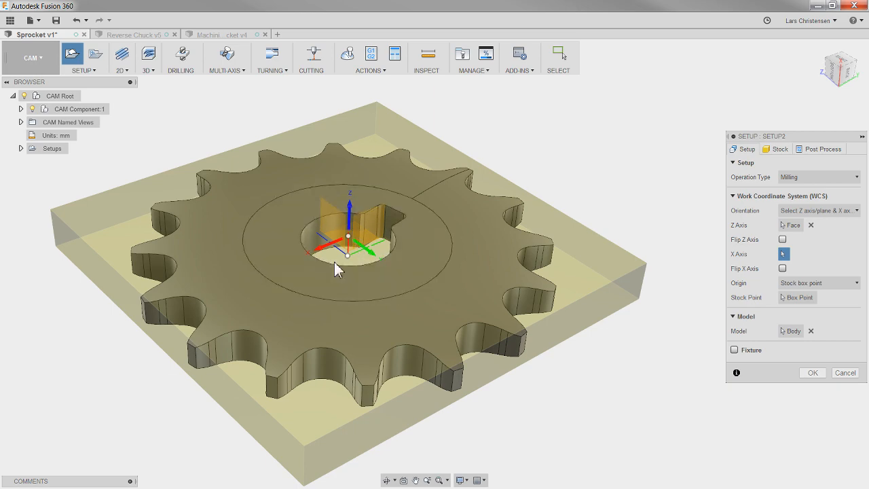
{"action": "middle_click_drag", "start_coordinate": [598, 228], "coordinate": [817, 247], "text": "shift"}
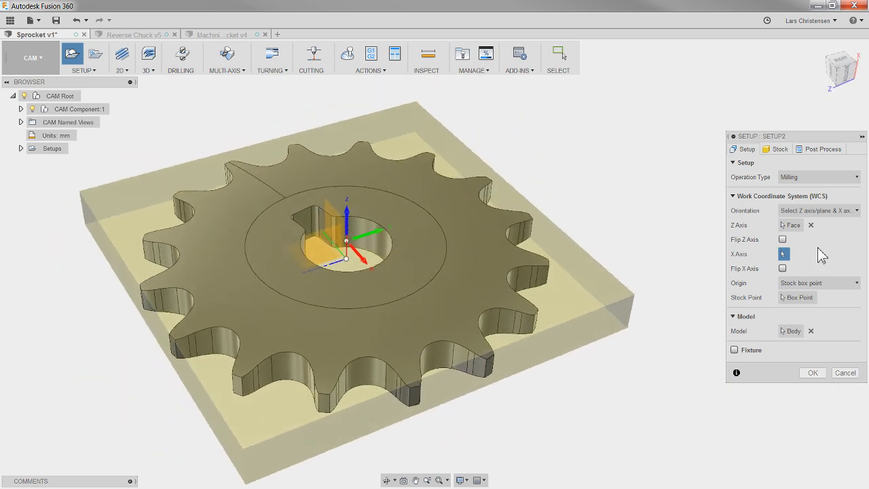
- Set the setup's stock to a relative size cylinder and finish the setup
{"action": "left_click", "coordinate": [776, 149]}
{"action": "left_click", "coordinate": [820, 177]}
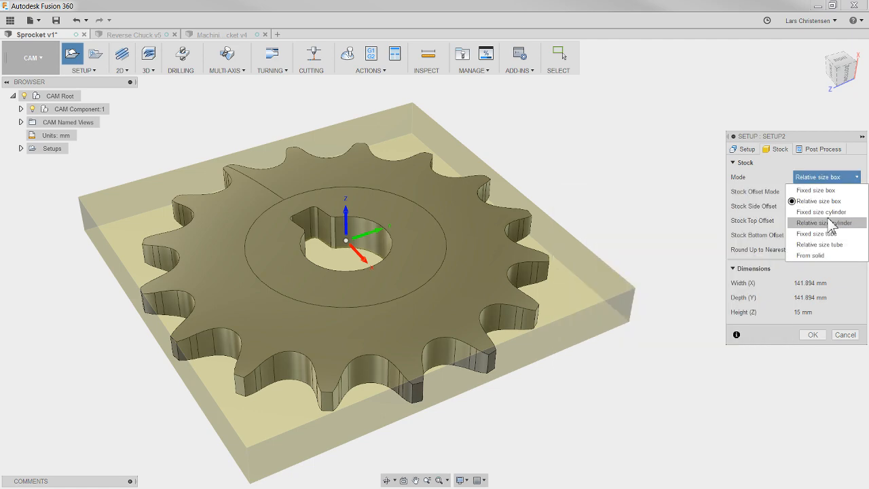
{"action": "left_click", "coordinate": [824, 223]}
{"action": "left_click", "coordinate": [813, 320]}
- Create a Scallop toolpath on the sprocket using tool 21, the Ø6 mm ball mill from the Tutorial - Metric library
{"action": "middle_click_drag", "start_coordinate": [760, 326], "coordinate": [328, 345], "text": "shift"}
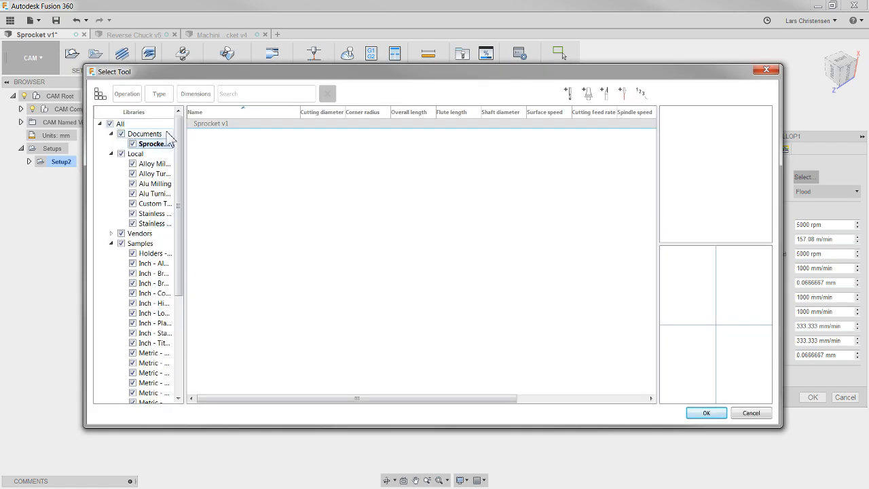
{"action": "left_click_drag", "start_coordinate": [179, 140], "coordinate": [193, 231]}
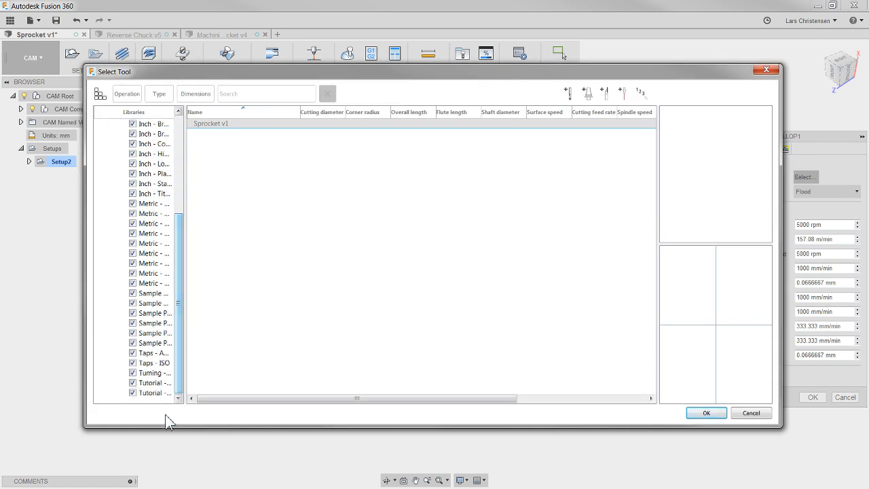
{"action": "left_click", "coordinate": [154, 393]}
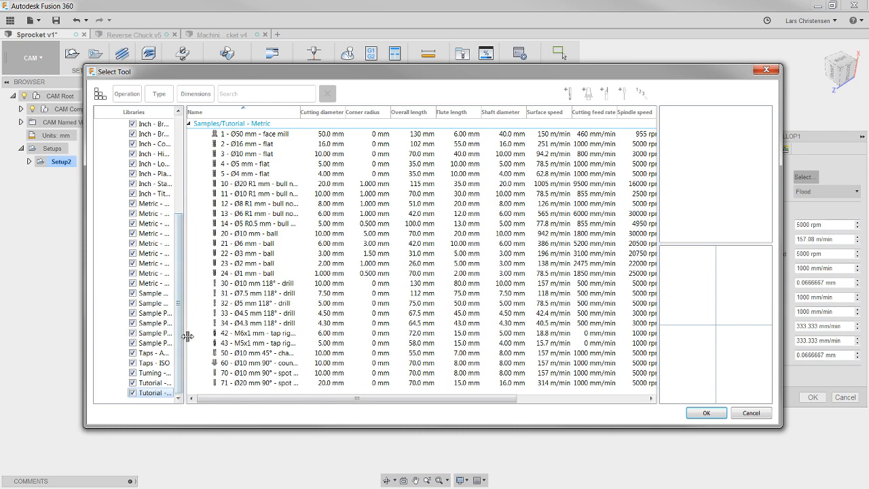
{"action": "left_click_drag", "start_coordinate": [187, 336], "coordinate": [246, 342]}
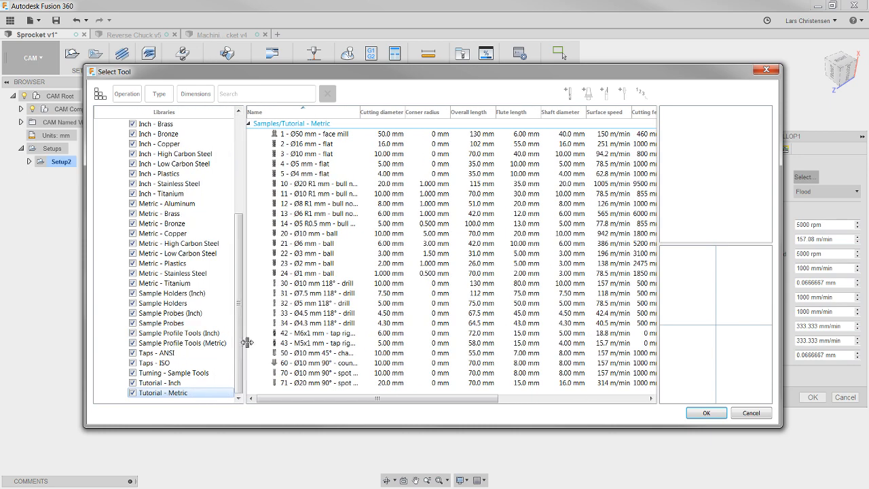
{"action": "left_click", "coordinate": [311, 244]}
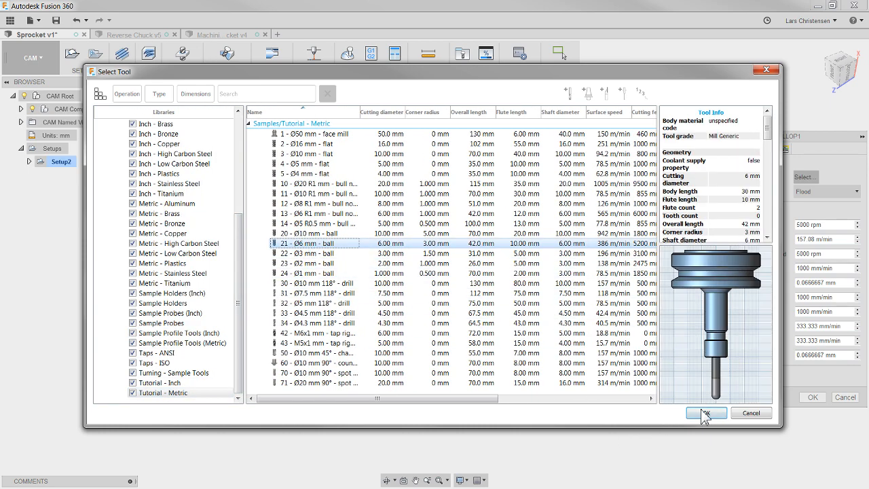
{"action": "left_click", "coordinate": [705, 413]}
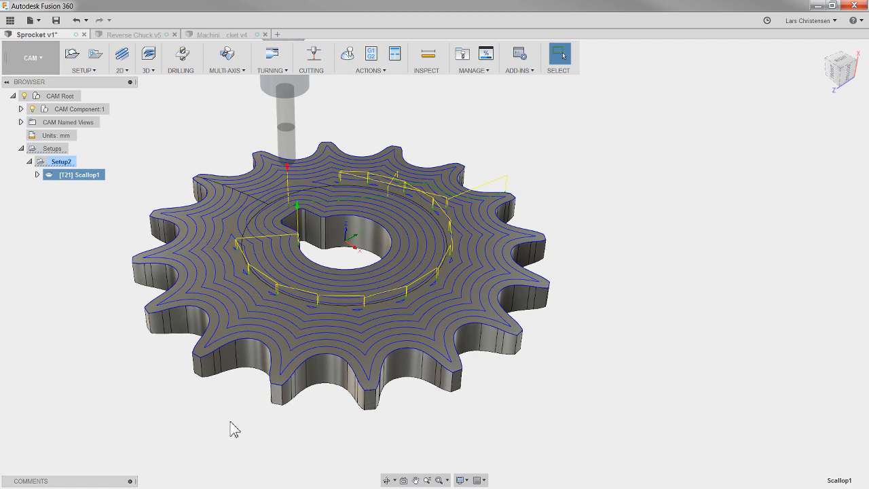
- Return to the Model workspace and review the sprocket's history by rolling the timeline back to its early features and forward to the end
{"action": "scroll", "coordinate": [230, 422], "scroll_direction": "up", "scroll_amount": 3}
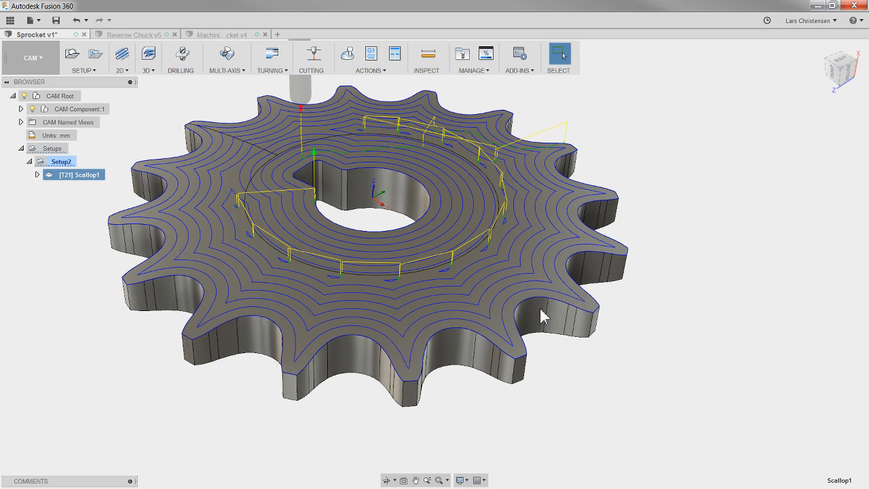
{"action": "scroll", "coordinate": [212, 348], "scroll_direction": "down", "scroll_amount": 2}
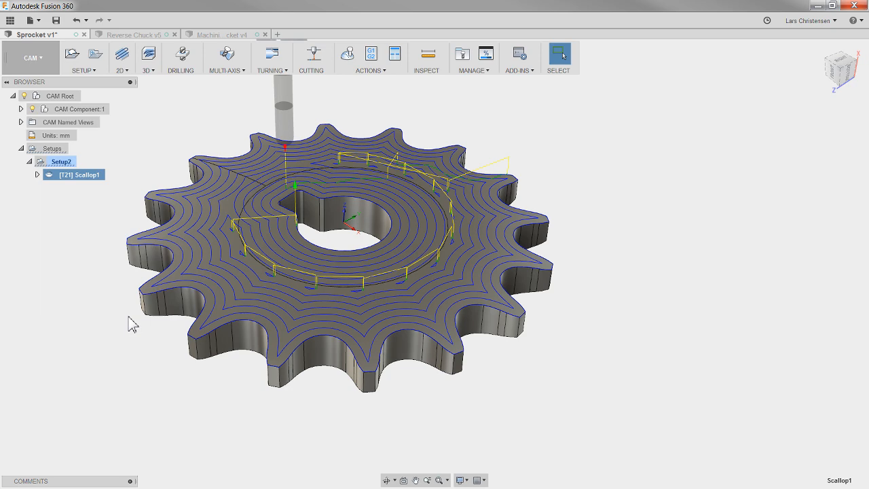
{"action": "left_click", "coordinate": [36, 69]}
{"action": "left_click", "coordinate": [37, 83]}
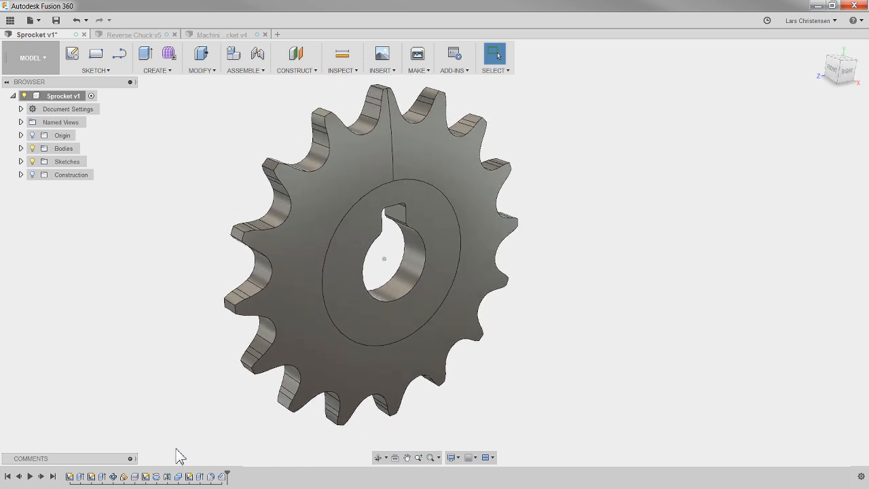
{"action": "left_click_drag", "start_coordinate": [227, 474], "coordinate": [118, 477]}
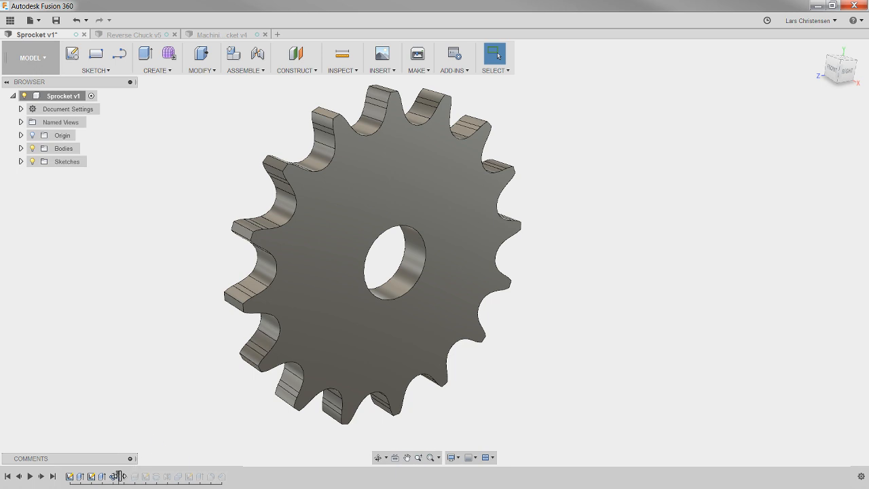
{"action": "left_click_drag", "start_coordinate": [119, 476], "coordinate": [227, 476]}
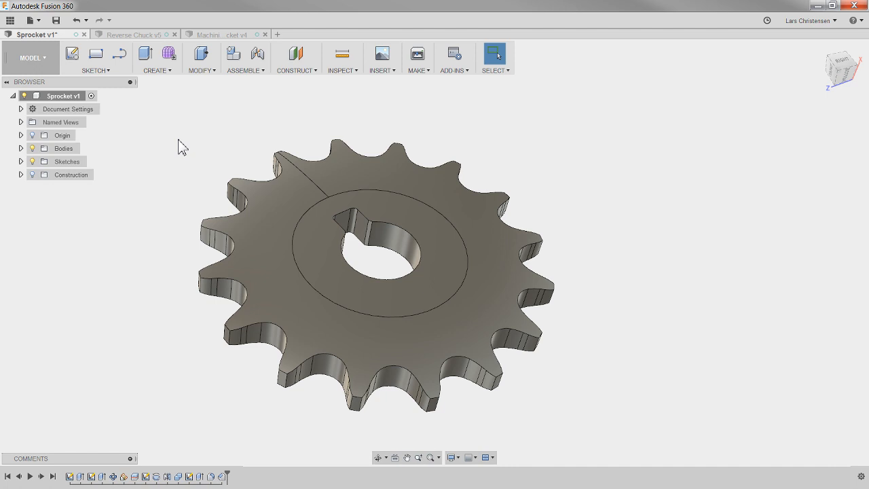
- Switch to the Reverse Chuck design and examine how the jaws hold the sprocket blank, including its underside and curved top face
{"action": "left_click", "coordinate": [130, 34]}
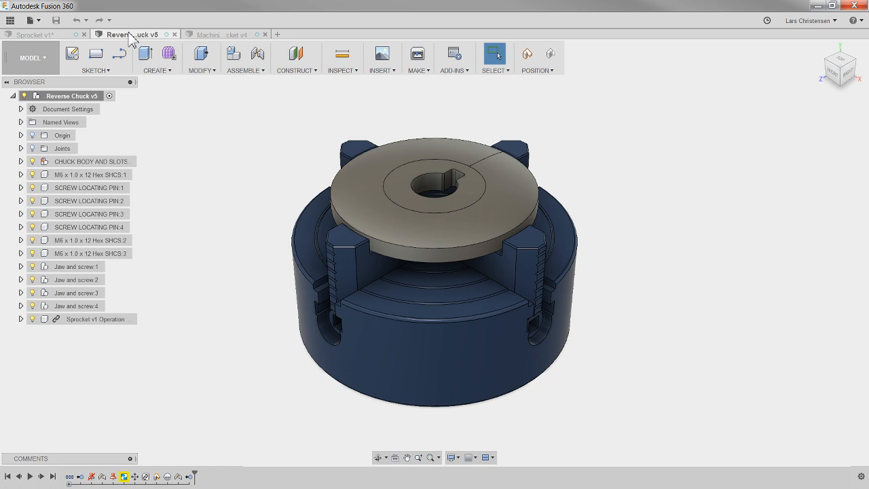
{"action": "scroll", "coordinate": [193, 117], "scroll_direction": "up", "scroll_amount": 4}
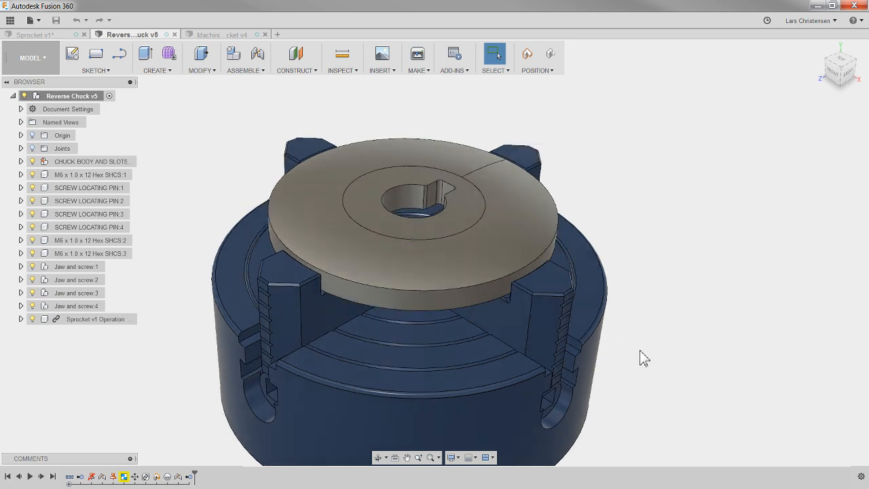
{"action": "left_click", "coordinate": [387, 227]}
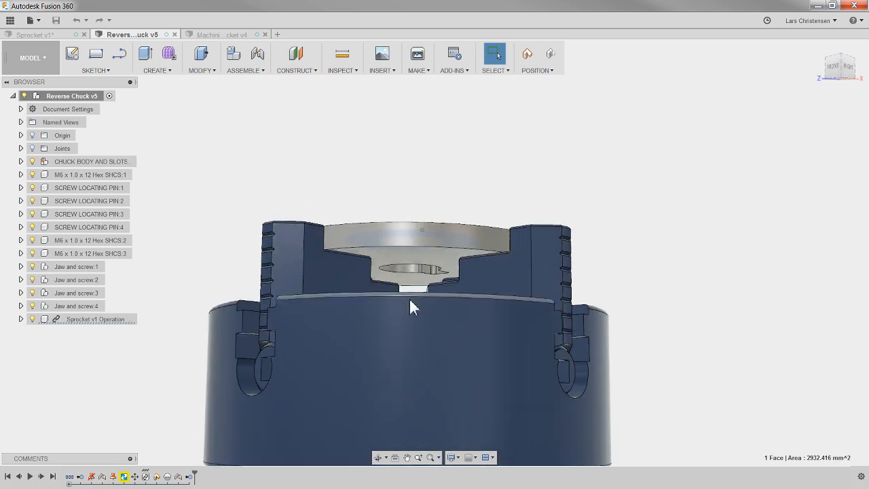
{"action": "left_click", "coordinate": [677, 247]}
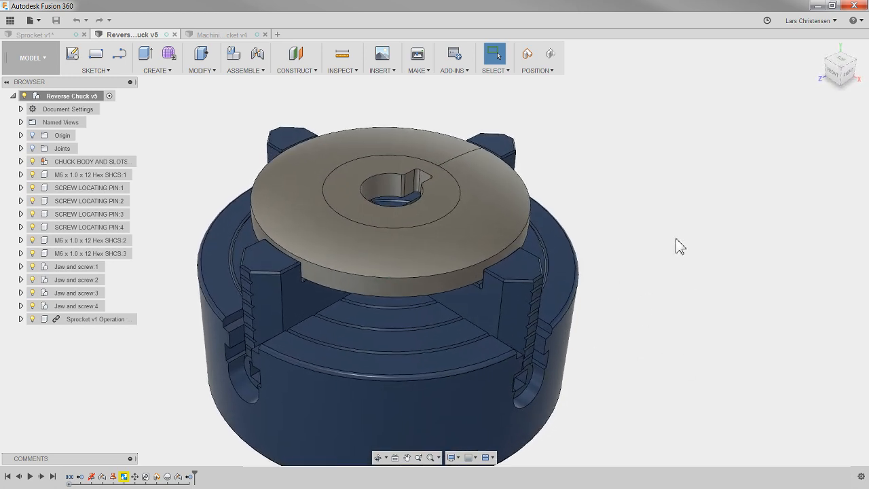
{"action": "left_click", "coordinate": [281, 217]}
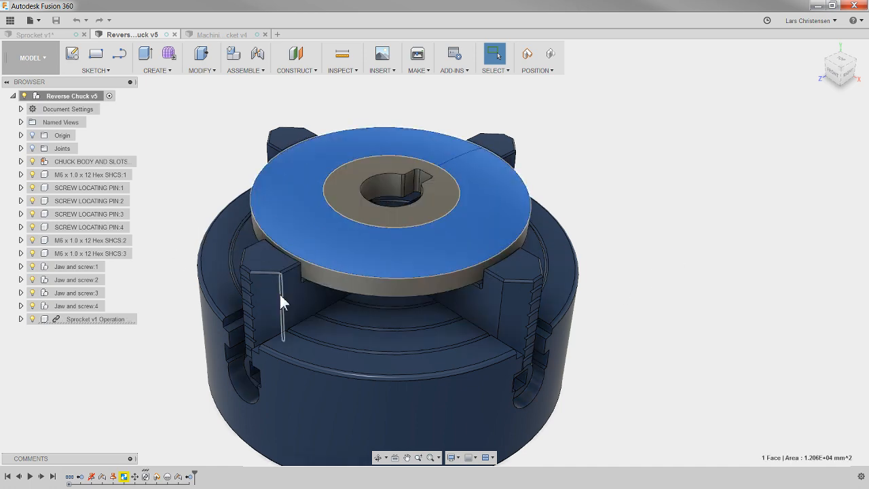
{"action": "left_click", "coordinate": [599, 177]}
- Examine the center bore, keyway corner and outer surface of the sprocket blank held in the chuck
{"action": "scroll", "coordinate": [444, 178], "scroll_direction": "up", "scroll_amount": 2}
{"action": "scroll", "coordinate": [445, 171], "scroll_direction": "up", "scroll_amount": 2}
{"action": "middle_click_drag", "start_coordinate": [445, 171], "coordinate": [530, 197], "text": "shift"}
{"action": "left_click", "coordinate": [327, 217]}
{"action": "left_click", "coordinate": [539, 145]}
{"action": "middle_click_drag", "start_coordinate": [465, 234], "coordinate": [538, 144], "text": "shift"}
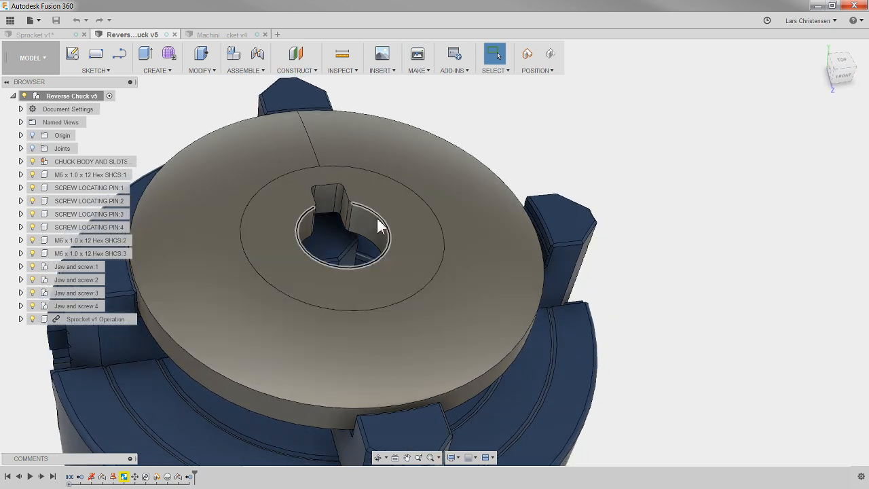
{"action": "middle_click_drag", "start_coordinate": [540, 150], "coordinate": [536, 146], "text": "shift"}
{"action": "left_click", "coordinate": [341, 186]}
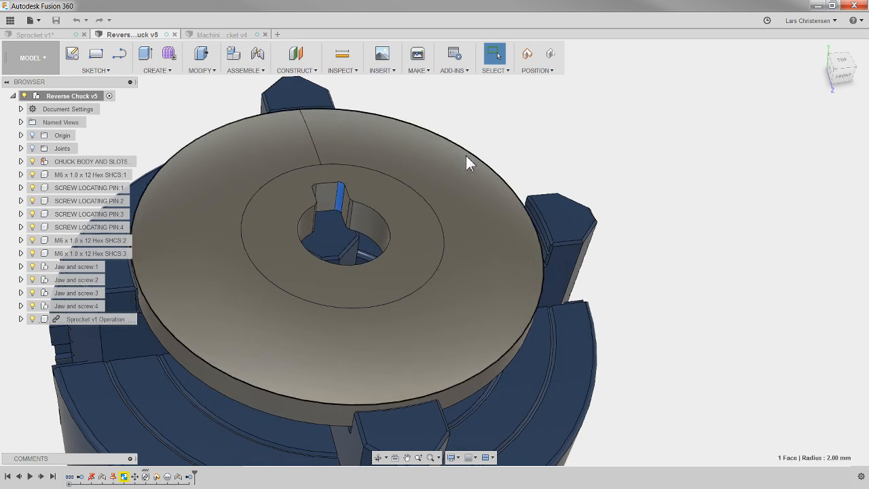
{"action": "left_click", "coordinate": [601, 160]}
{"action": "middle_click_drag", "start_coordinate": [601, 160], "coordinate": [450, 146], "text": "shift"}
{"action": "scroll", "coordinate": [450, 235], "scroll_direction": "down", "scroll_amount": 3}
{"action": "middle_click_drag", "start_coordinate": [450, 235], "coordinate": [361, 251], "text": "shift"}
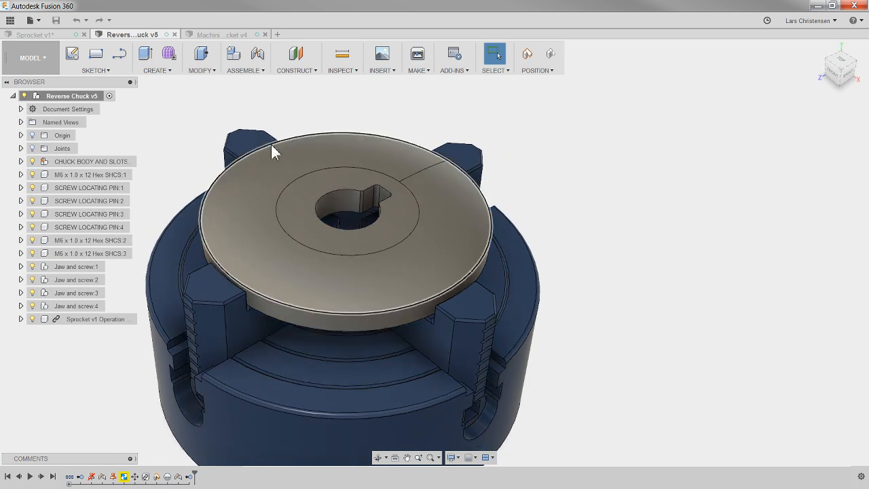
- Switch to the Machining Sprocket design and toggle the 90965A240 and 91290A601 components off and on to inspect the fixture beneath them
{"action": "left_click", "coordinate": [233, 35]}
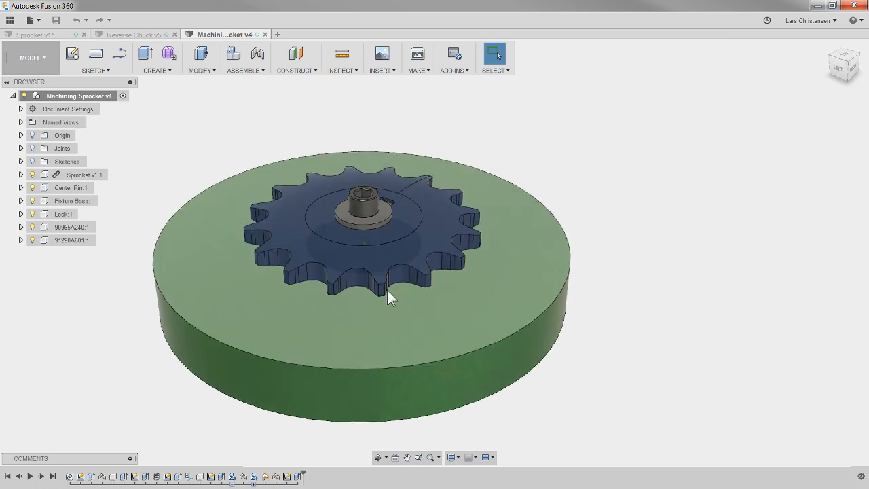
{"action": "left_click", "coordinate": [32, 174]}
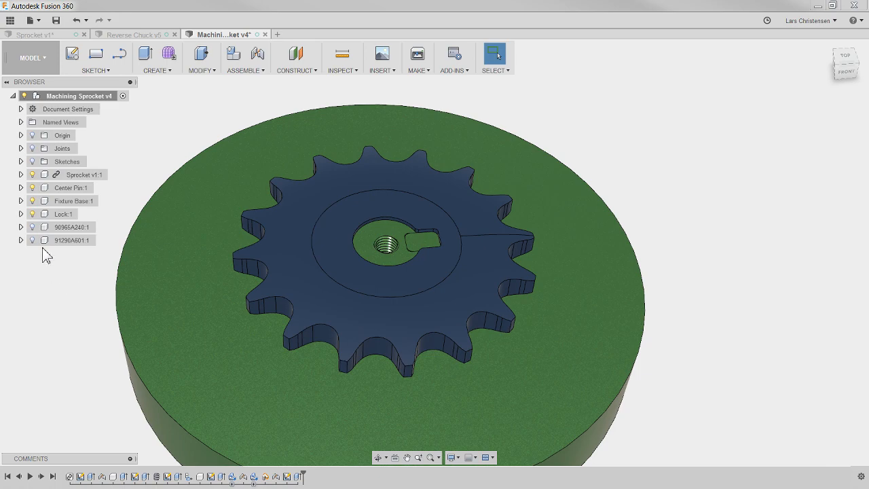
{"action": "left_click", "coordinate": [34, 243]}
{"action": "left_click", "coordinate": [32, 241]}
{"action": "left_click", "coordinate": [32, 226]}
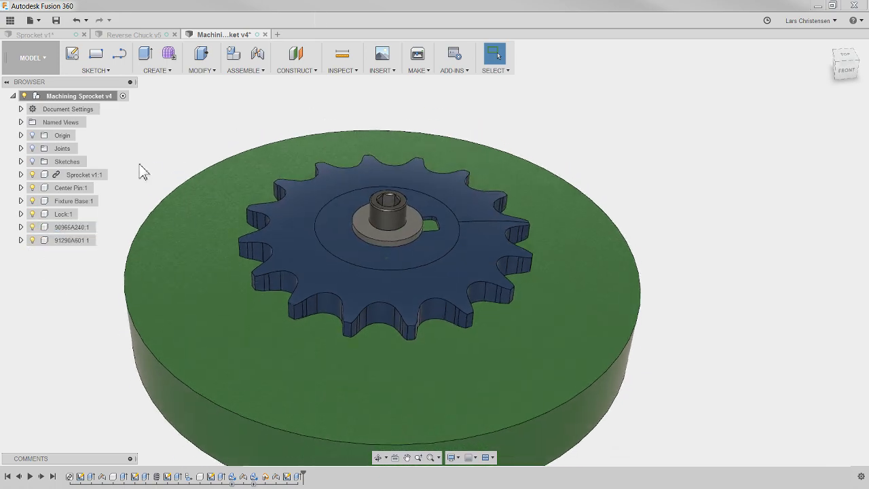
{"action": "middle_click_drag", "start_coordinate": [227, 165], "coordinate": [725, 331], "text": "shift"}
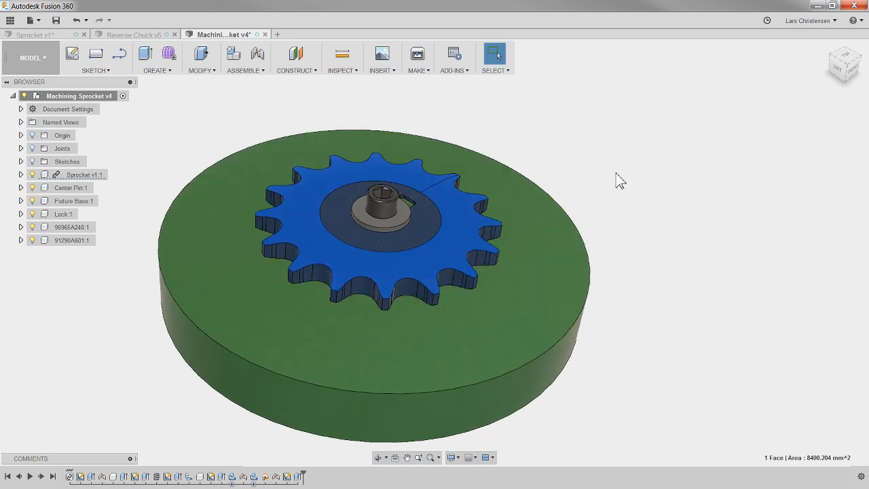
- Clear the face selection and compare the Machining Sprocket fixture with the Reverse Chuck design, examining the whole chuck and its sprocket blank
{"action": "left_click", "coordinate": [630, 160]}
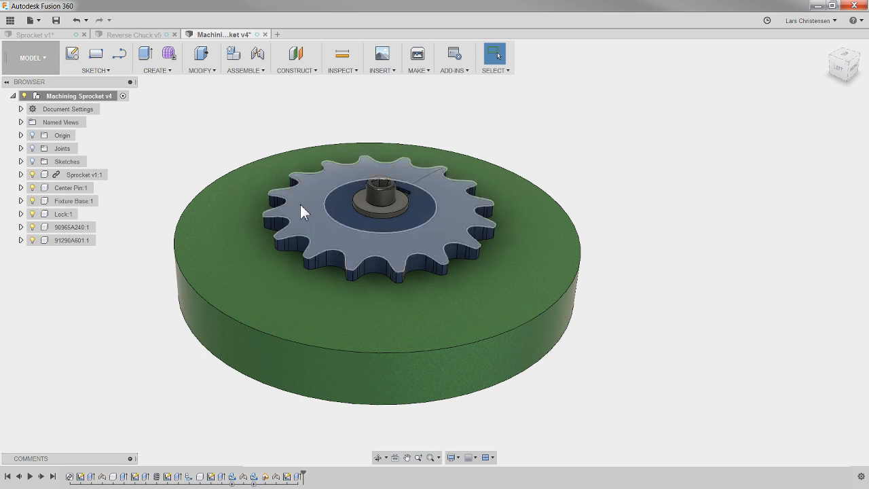
{"action": "left_click", "coordinate": [132, 35]}
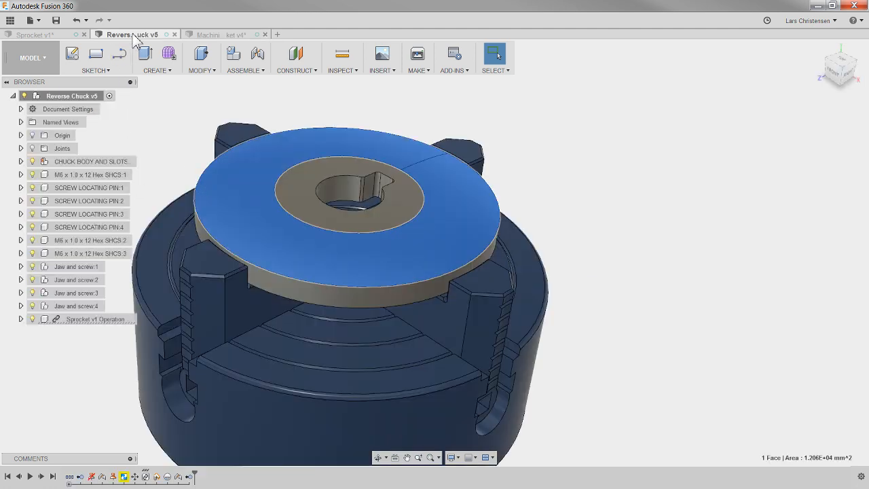
{"action": "left_click", "coordinate": [214, 35]}
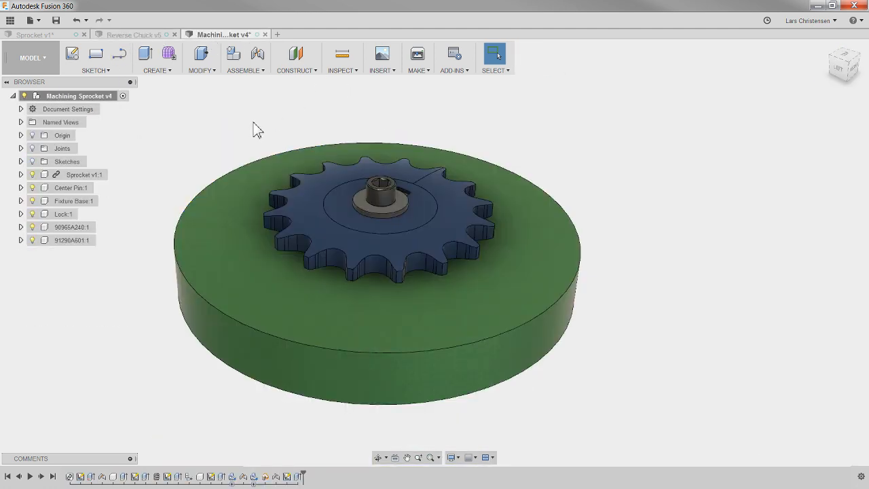
{"action": "left_click", "coordinate": [135, 34]}
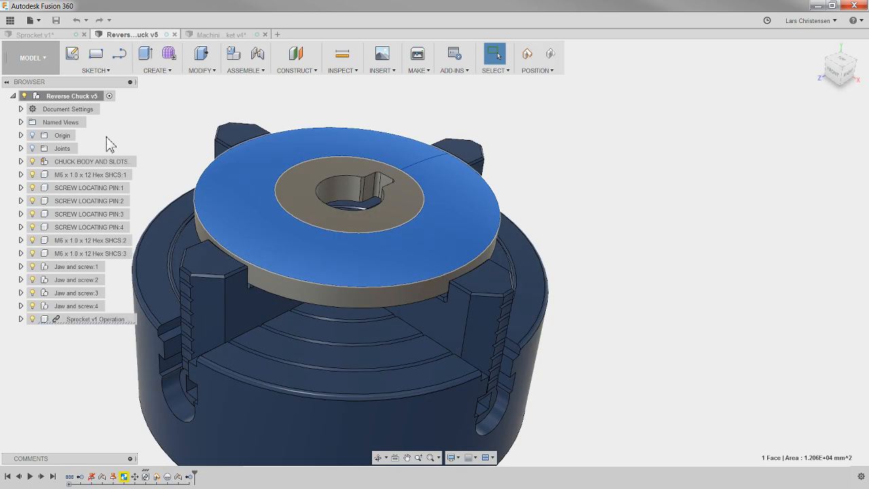
{"action": "left_click", "coordinate": [162, 133]}
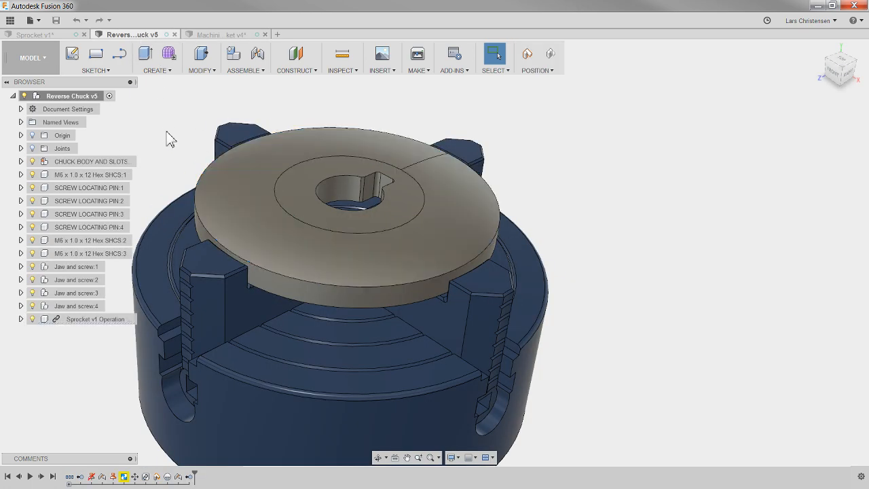
{"action": "scroll", "coordinate": [170, 139], "scroll_direction": "down", "scroll_amount": 3}
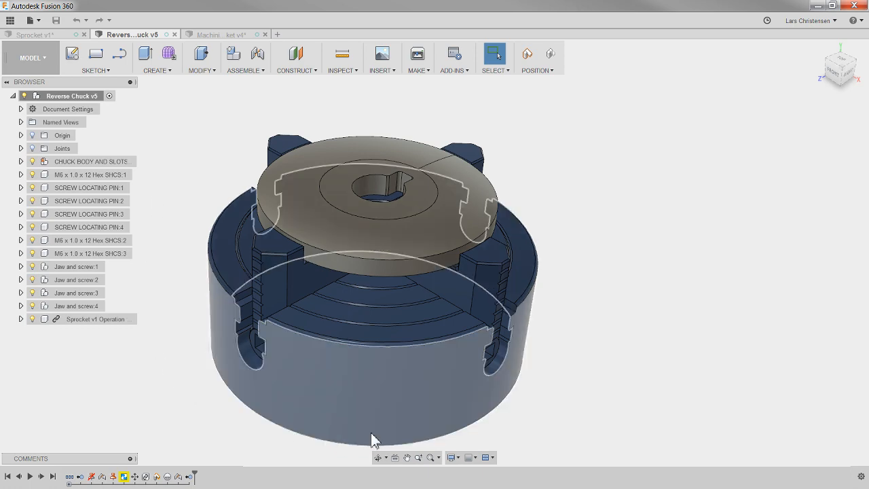
{"action": "mouse_move", "coordinate": [415, 340]}
{"action": "middle_mouse_down", "text": "shift"}
{"action": "mouse_move", "coordinate": [468, 328]}
{"action": "mouse_move", "coordinate": [417, 306]}
{"action": "mouse_move", "coordinate": [407, 330]}
{"action": "middle_mouse_up", "text": "shift"}
- Return to the Machining Sprocket design and examine the bolted-down sprocket and fixture base from a higher angle
{"action": "left_click", "coordinate": [224, 36]}
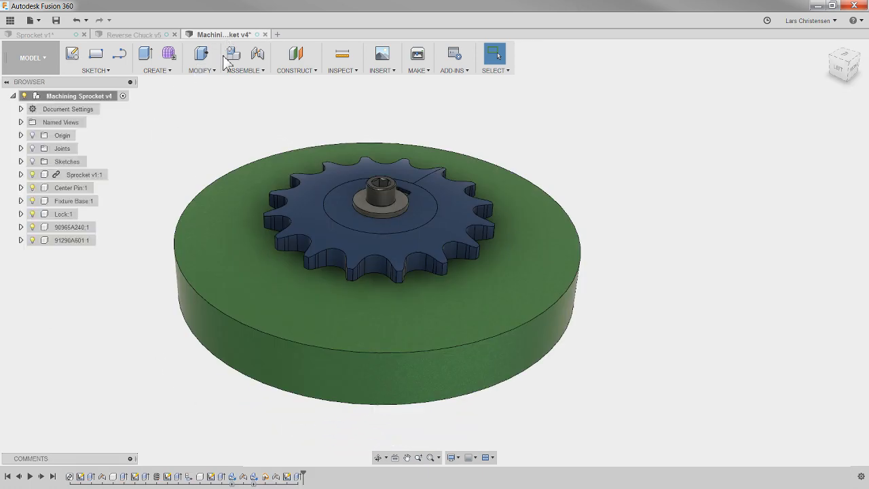
{"action": "middle_click_drag", "start_coordinate": [245, 311], "coordinate": [752, 313], "text": "shift"}
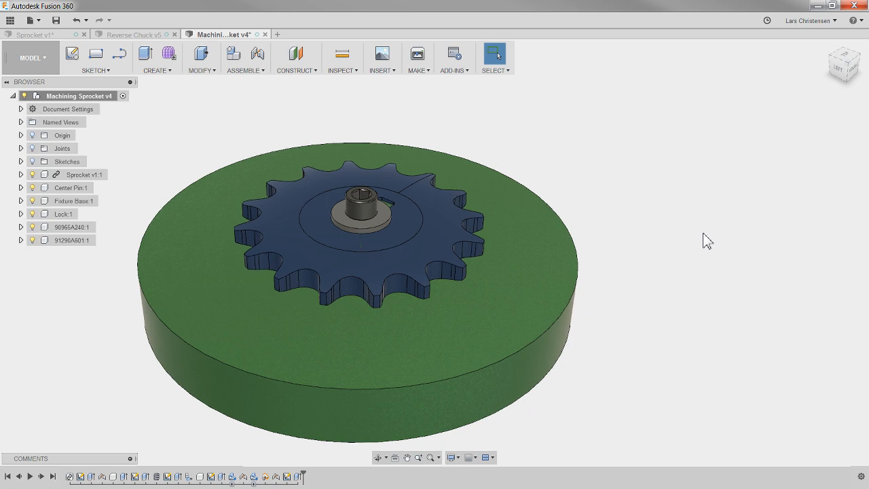
{"action": "scroll", "coordinate": [703, 233], "scroll_direction": "down", "scroll_amount": 1}
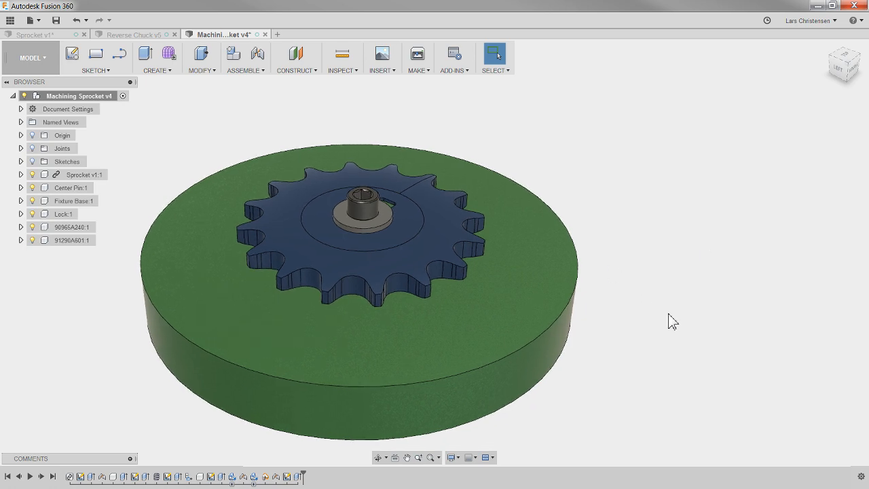
- Compare the Reverse Chuck and Machining Sprocket designs once more, and return to the Sprocket design to examine its toothed face
{"action": "left_click", "coordinate": [149, 34]}
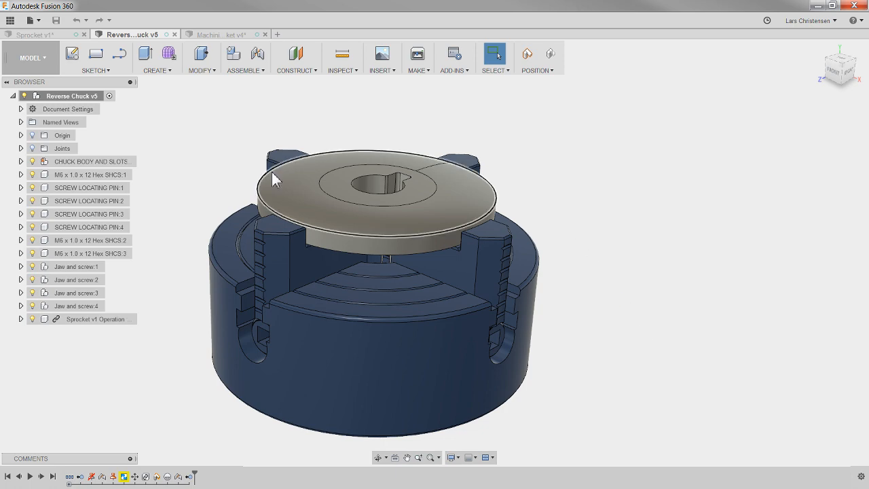
{"action": "left_click", "coordinate": [220, 34]}
{"action": "left_click", "coordinate": [167, 35]}
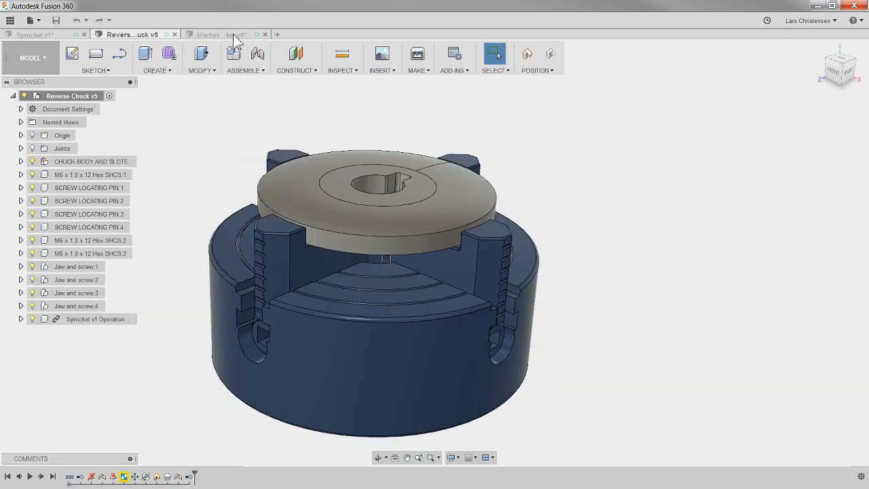
{"action": "left_click", "coordinate": [35, 34]}
{"action": "middle_click_drag", "start_coordinate": [172, 332], "coordinate": [186, 295], "text": "shift"}
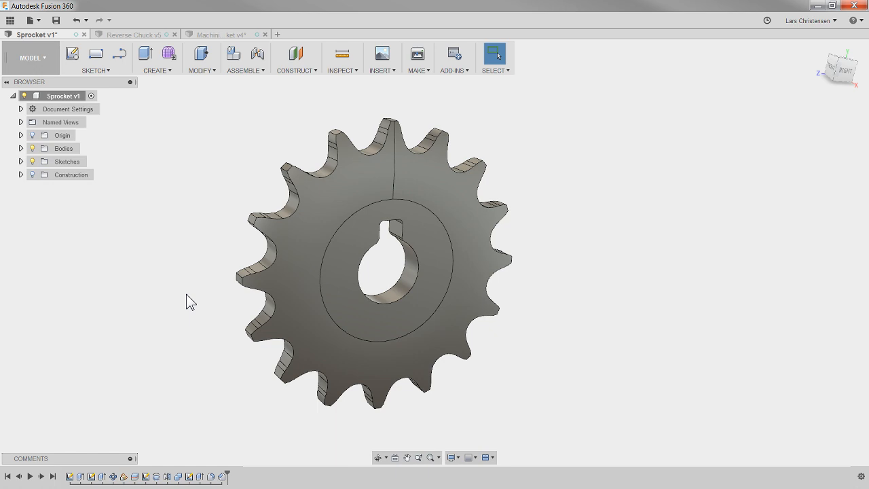
- Inspect the Scallop1 toolpath of Setup2 in the CAM workspace and return to the Model workspace
{"action": "left_click", "coordinate": [34, 58]}
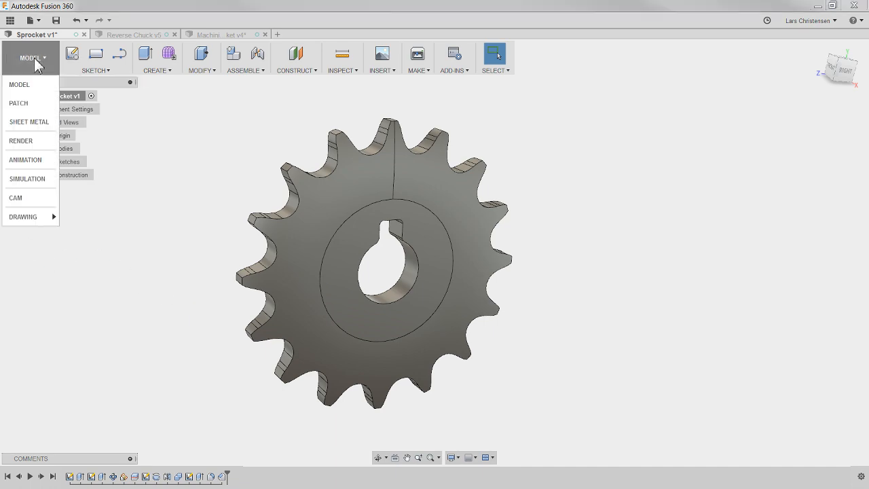
{"action": "left_click", "coordinate": [39, 203]}
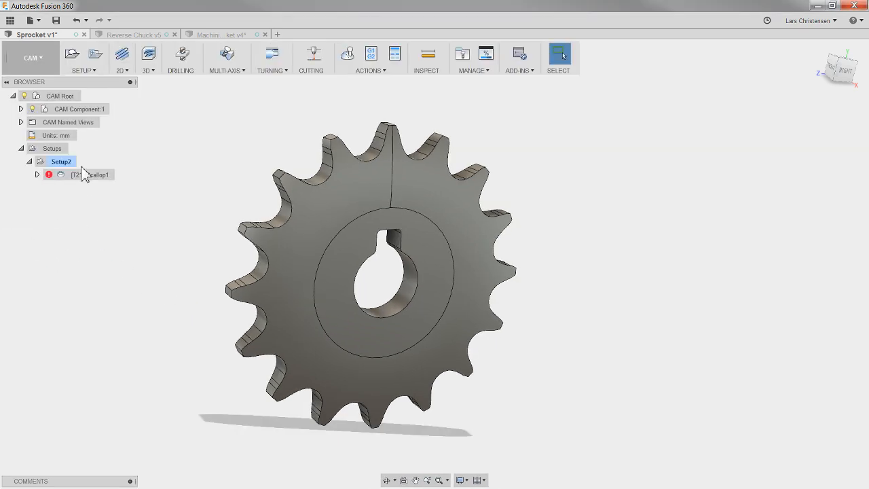
{"action": "left_click", "coordinate": [95, 177]}
{"action": "middle_click_drag", "start_coordinate": [212, 266], "coordinate": [49, 101], "text": "shift"}
{"action": "left_click", "coordinate": [30, 63]}
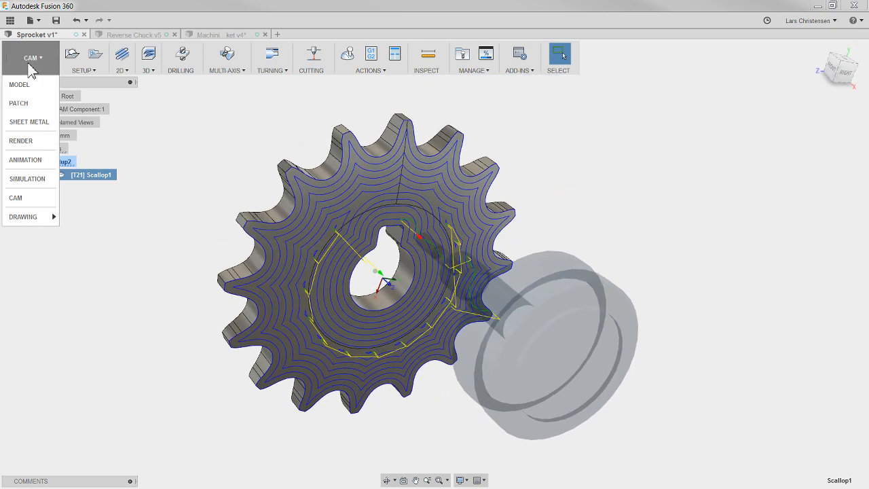
{"action": "left_click", "coordinate": [25, 84]}
{"action": "middle_click_drag", "start_coordinate": [162, 269], "coordinate": [120, 350], "text": "shift"}
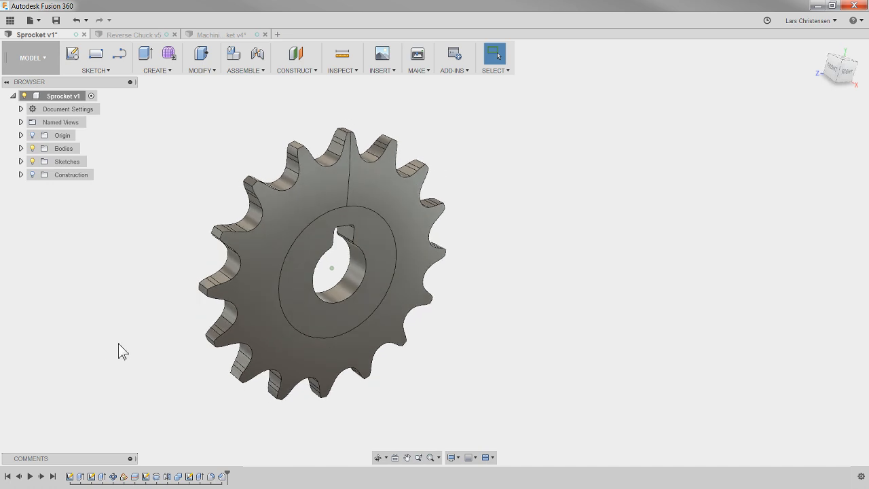
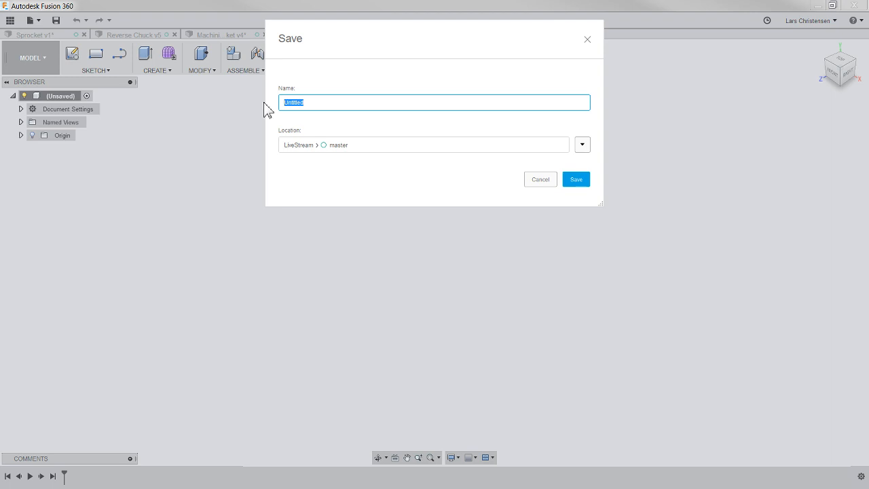
- Save the new empty design as "Our CAM" in the LiveStream master folder
{"action": "type", "text": "Our CAM"}
{"action": "left_click", "coordinate": [576, 180]}
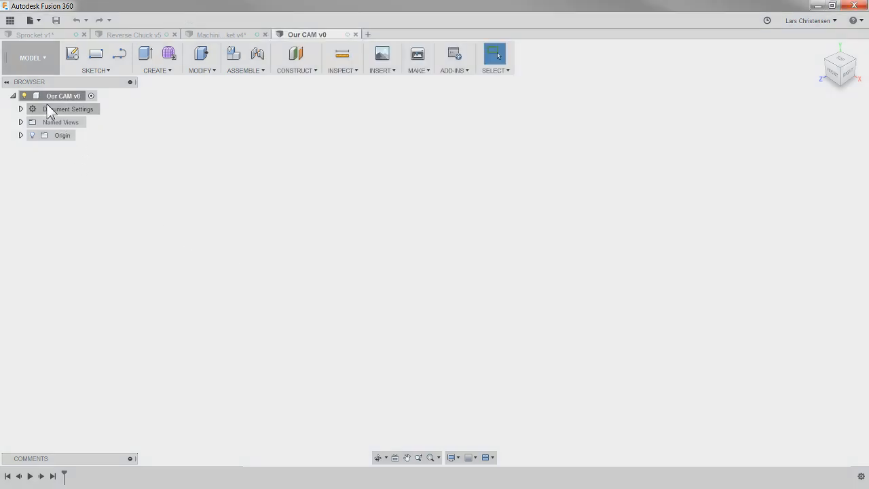
- Review the Sprocket design and the sprocket blank clamped in the Reverse Chuck design
{"action": "left_click", "coordinate": [39, 35]}
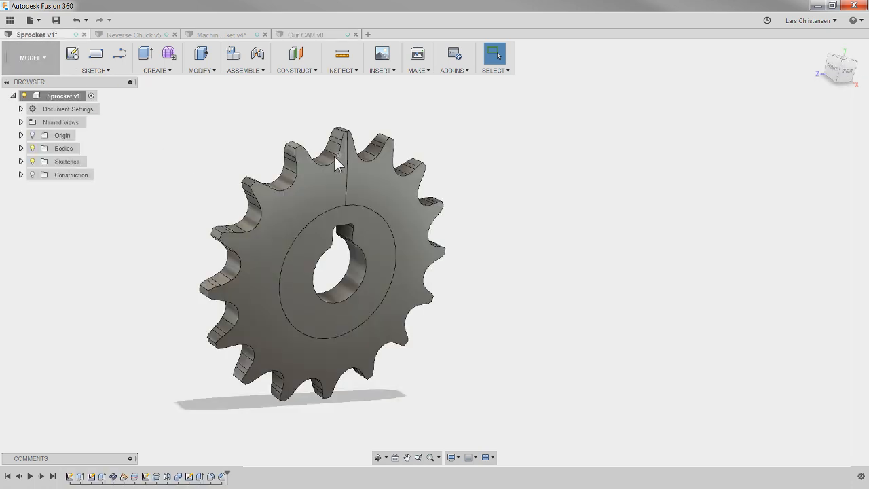
{"action": "middle_click_drag", "start_coordinate": [407, 358], "coordinate": [157, 170], "text": "shift"}
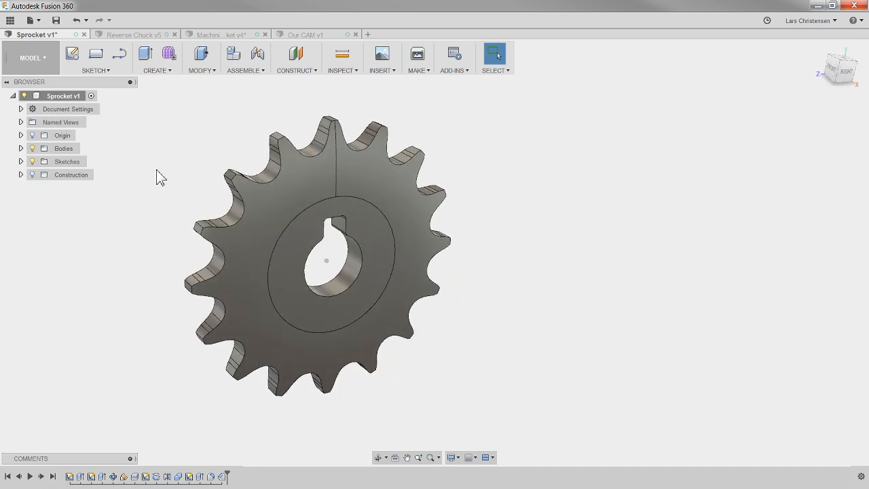
{"action": "left_click", "coordinate": [146, 35]}
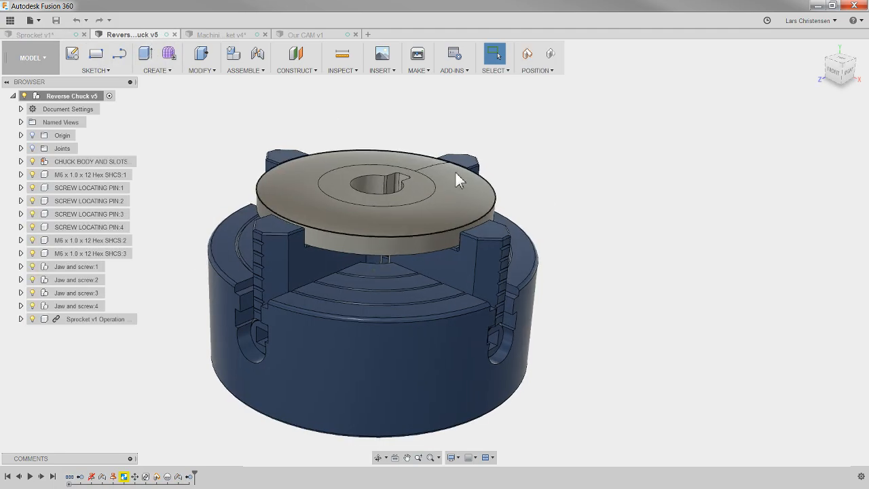
{"action": "middle_click_drag", "start_coordinate": [455, 171], "coordinate": [684, 175], "text": "shift"}
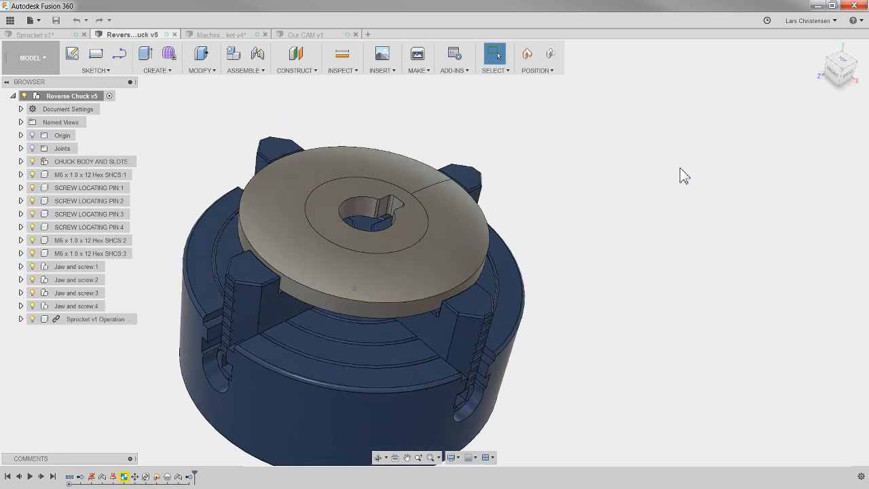
- Save a copy of the Sprocket design as "1 Operation v1" in the LiveStream master folder
{"action": "left_click", "coordinate": [34, 34]}
{"action": "left_click", "coordinate": [30, 20]}
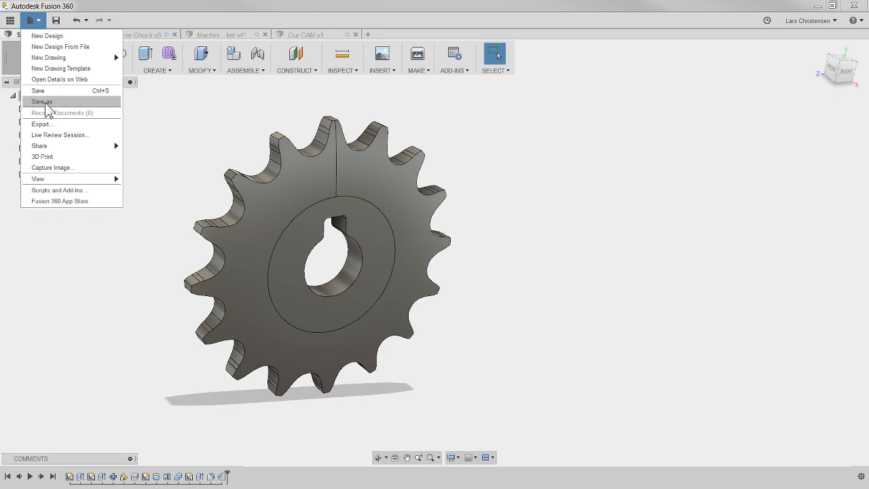
{"action": "left_click", "coordinate": [42, 102]}
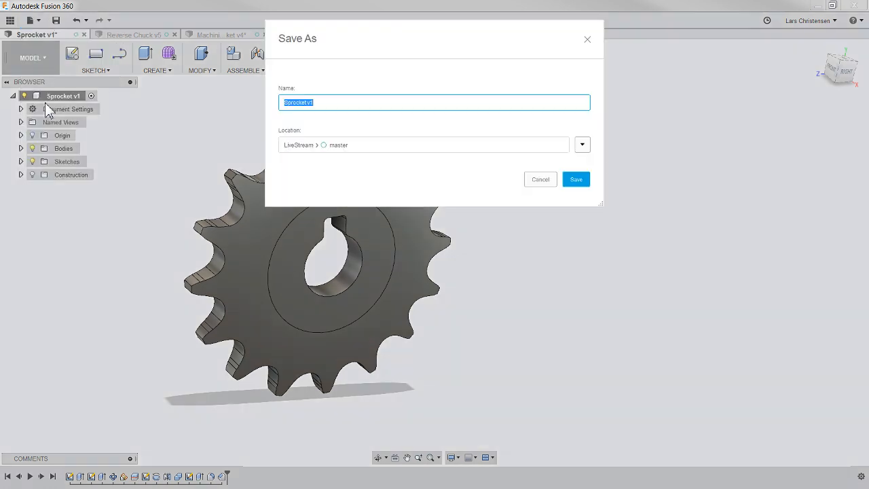
{"action": "left_click", "coordinate": [329, 104]}
{"action": "key", "text": "BackSpace"}
{"action": "key", "text": "BackSpace"}
{"action": "key", "text": "BackSpace"}
{"action": "key", "text": "BackSpace"}
{"action": "key", "text": "BackSpace"}
{"action": "key", "text": "BackSpace"}
{"action": "key", "text": "BackSpace"}
{"action": "key", "text": "BackSpace"}
{"action": "type", "text": "1 Operation"}
{"action": "left_click", "coordinate": [577, 182]}
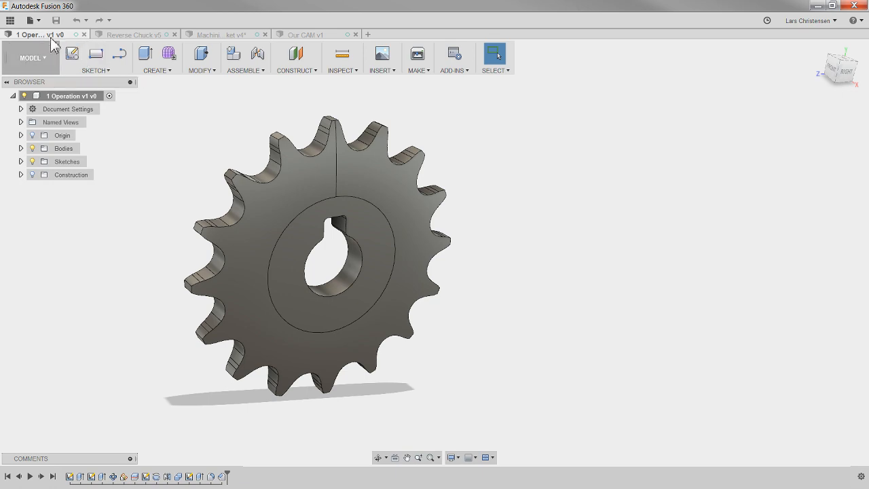
- Look through the saved designs in the LiveStream project's master folder and close the project data
{"action": "left_click", "coordinate": [11, 20]}
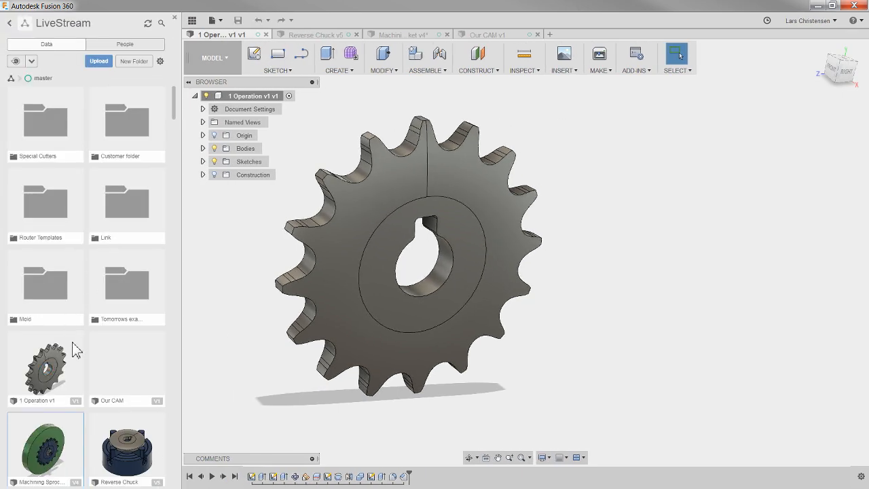
{"action": "scroll", "coordinate": [175, 126], "scroll_direction": "down", "scroll_amount": 3}
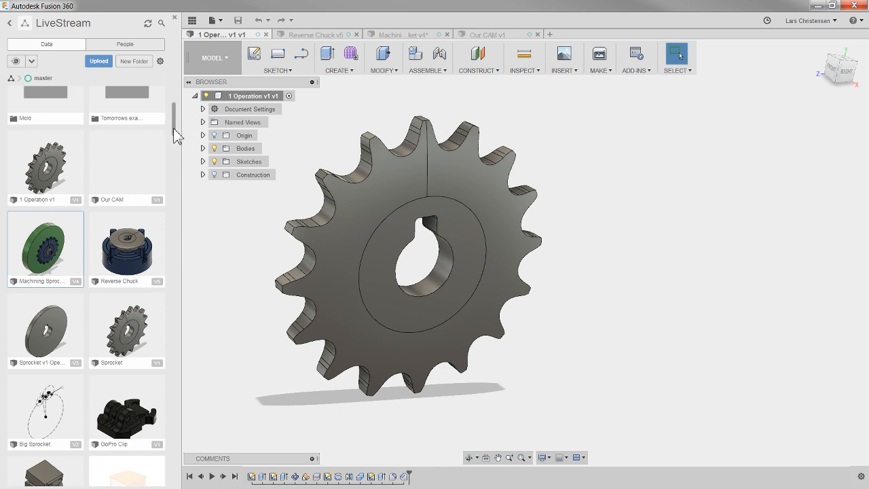
{"action": "left_click", "coordinate": [190, 19]}
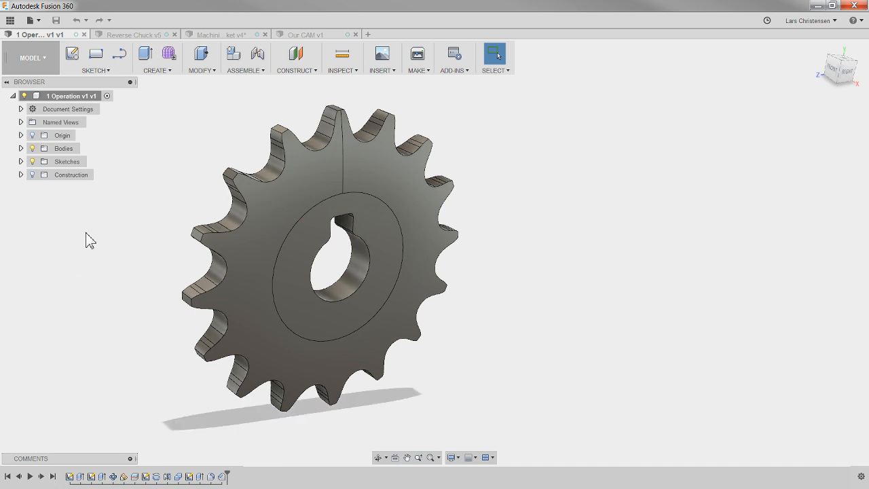
- Examine the sprocket copy's outer toothed face, the Project / Include sketch commands and the available construction plane types
{"action": "left_click", "coordinate": [281, 226]}
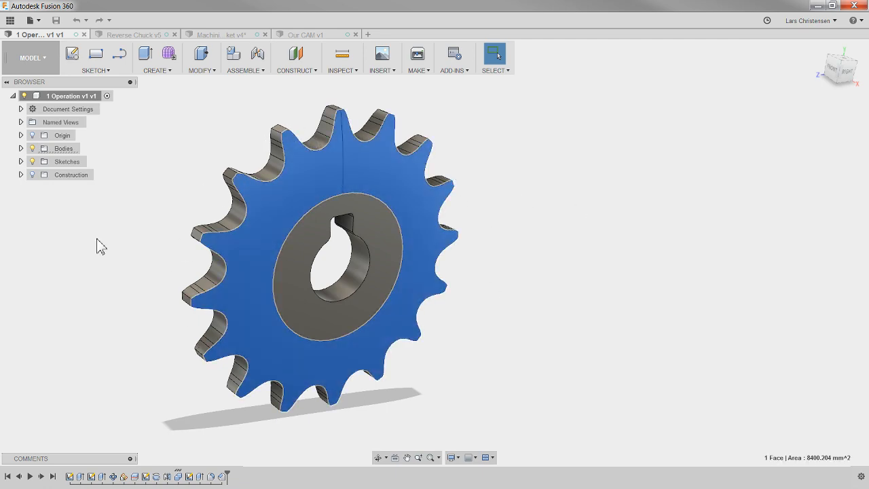
{"action": "left_click", "coordinate": [549, 216]}
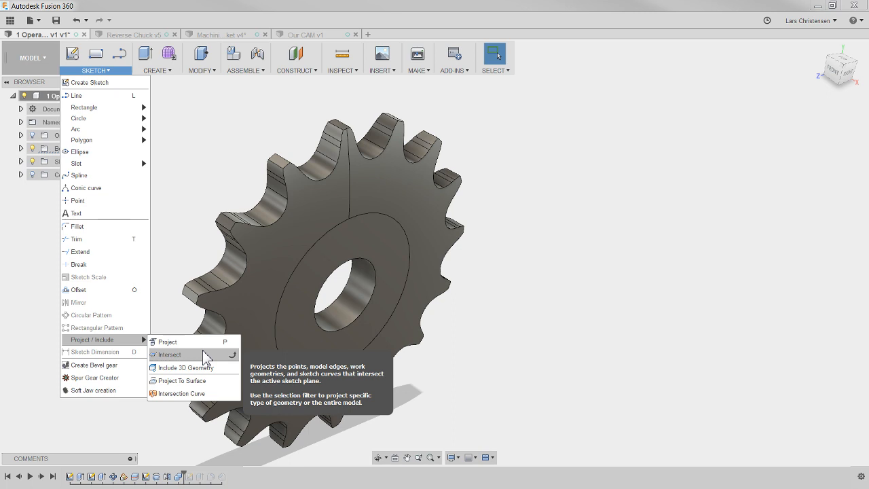
{"action": "left_click", "coordinate": [168, 155]}
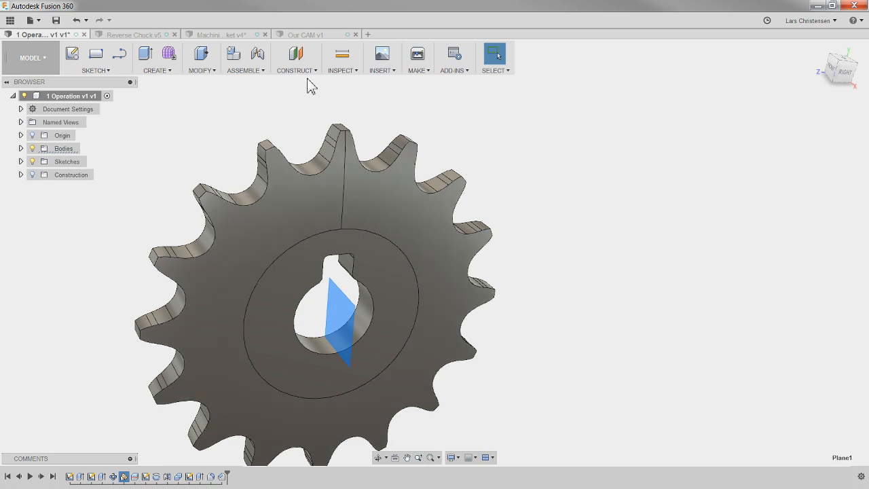
{"action": "left_click", "coordinate": [294, 71]}
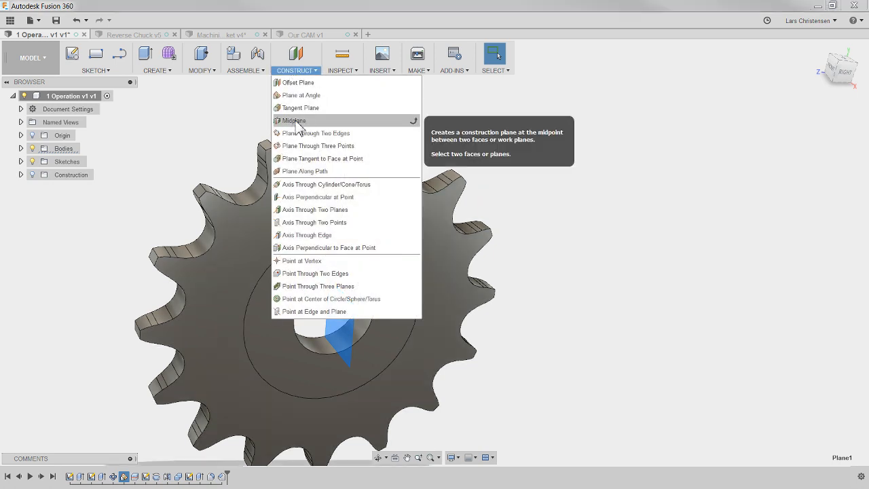
{"action": "left_click", "coordinate": [240, 122]}
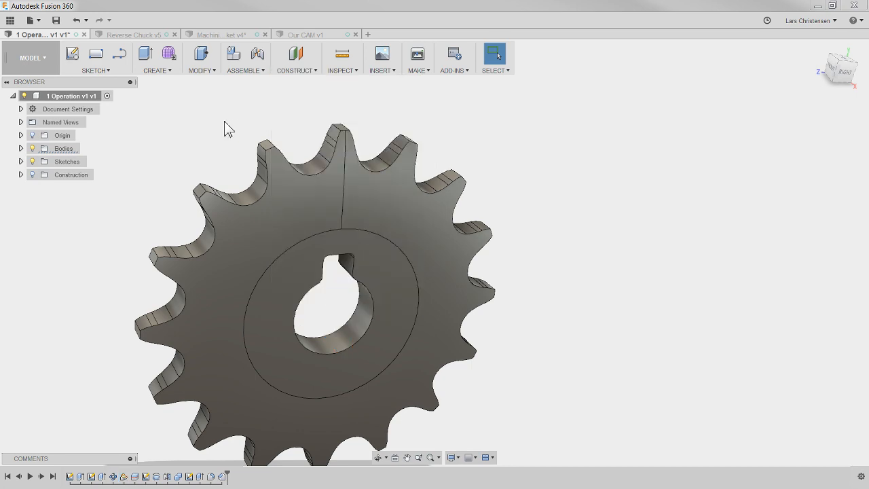
{"action": "middle_click_drag", "start_coordinate": [154, 241], "coordinate": [150, 247], "text": "shift"}
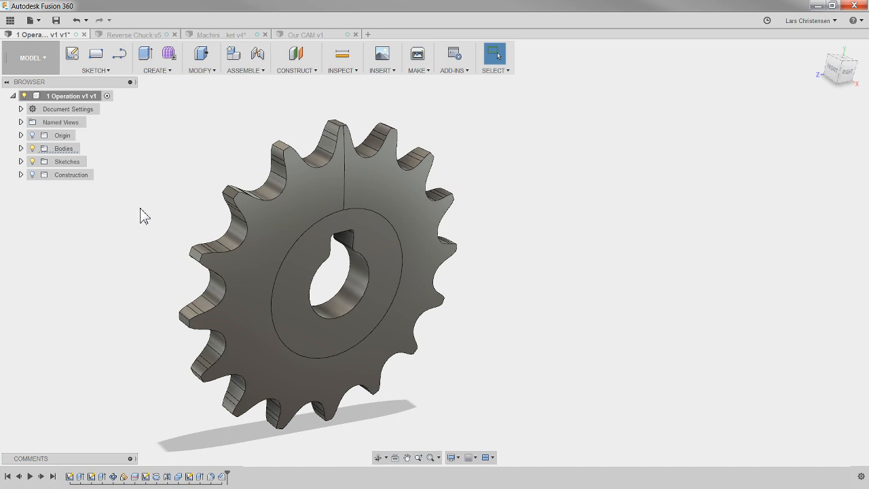
{"action": "left_click", "coordinate": [252, 288]}
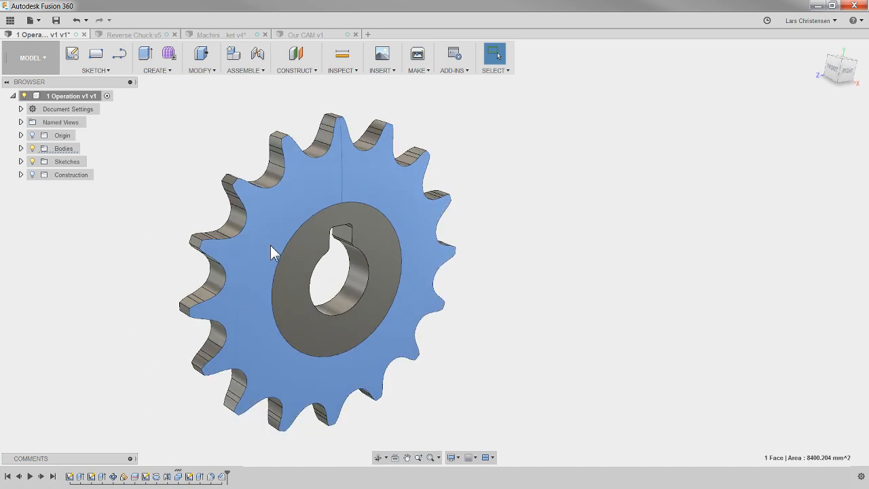
- Suppress the circular tooth pattern in the sprocket's design history, then unsuppress it
{"action": "middle_click_drag", "start_coordinate": [609, 289], "coordinate": [597, 295], "text": "shift"}
{"action": "left_click", "coordinate": [596, 295]}
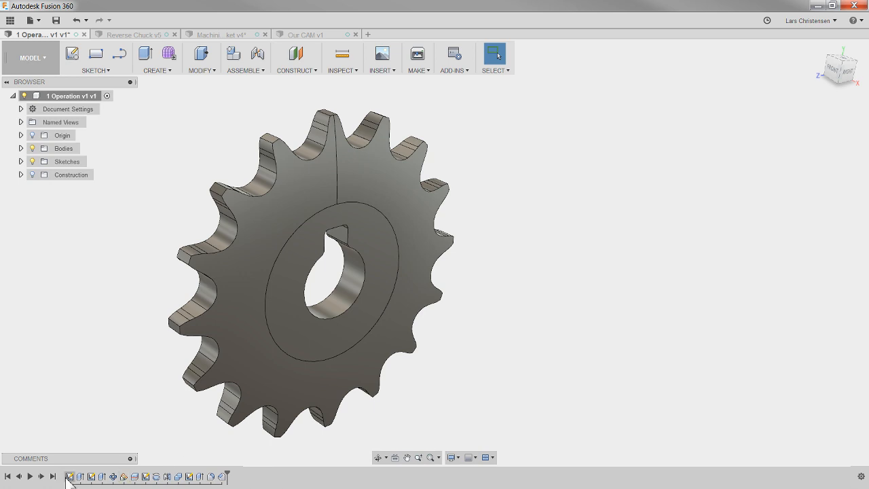
{"action": "left_click", "coordinate": [112, 477]}
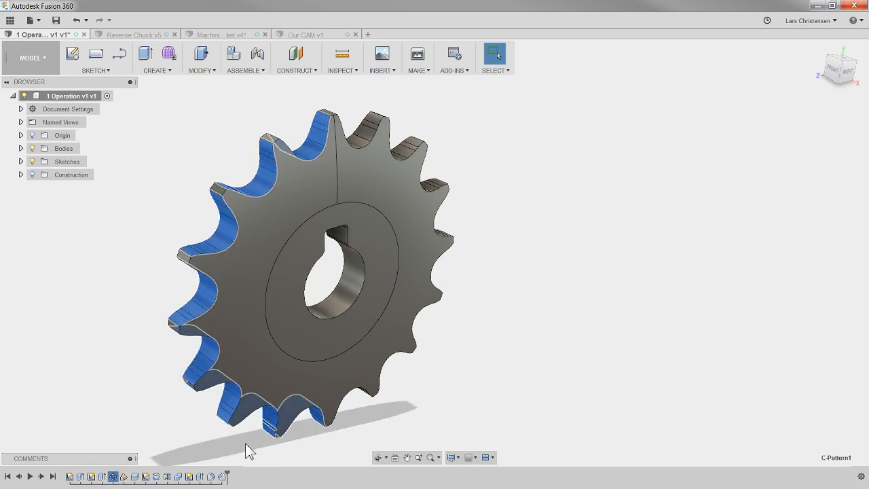
{"action": "right_click", "coordinate": [113, 477]}
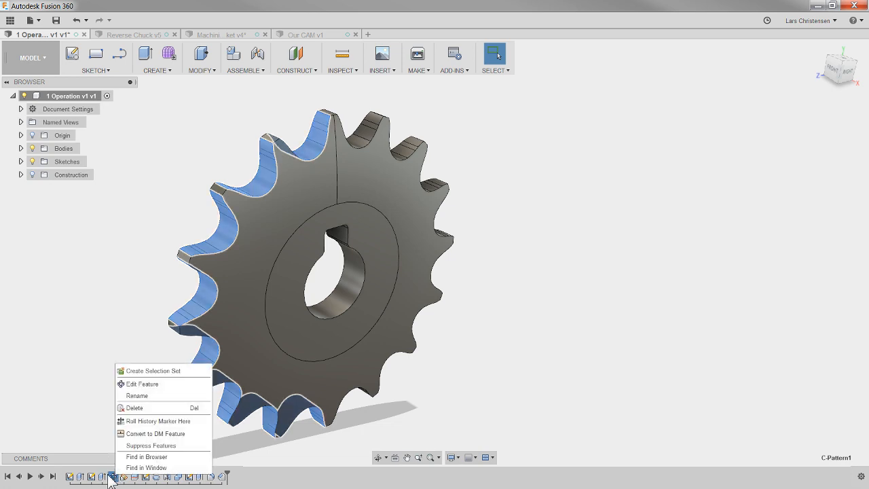
{"action": "left_click", "coordinate": [158, 446]}
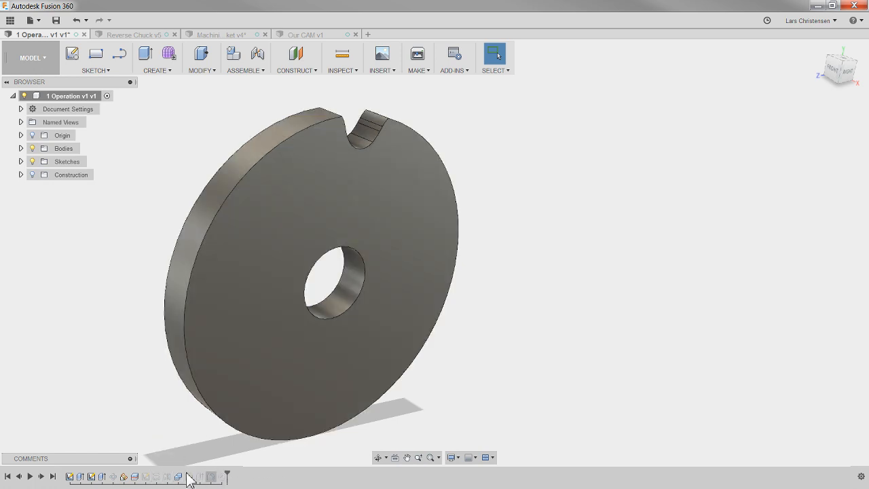
{"action": "left_click", "coordinate": [102, 476]}
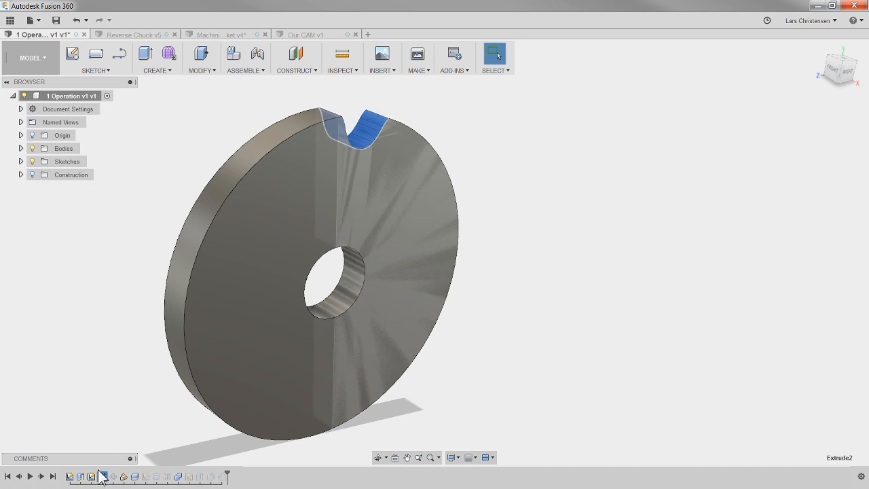
{"action": "right_click", "coordinate": [112, 476]}
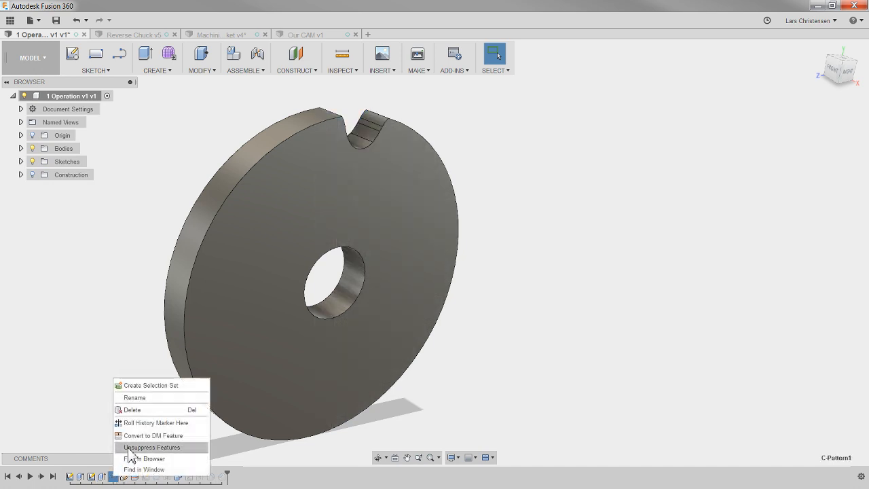
{"action": "left_click", "coordinate": [136, 447]}
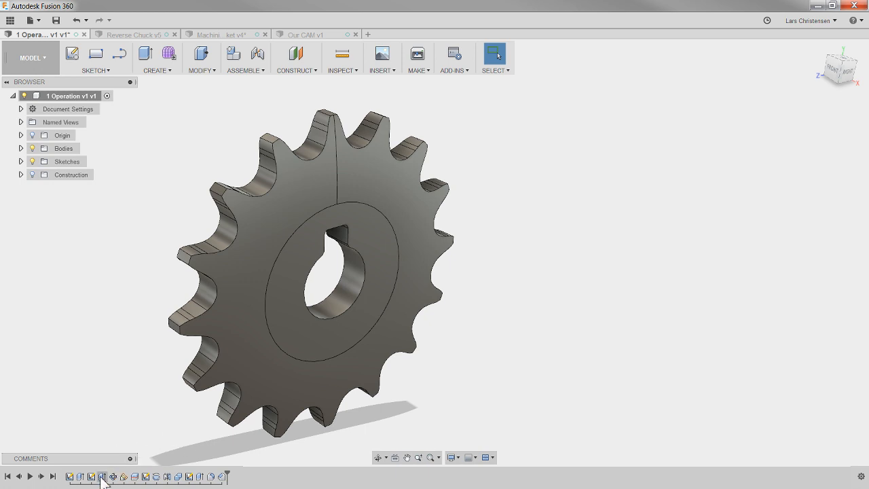
- Suppress the extruded cut of the first tooth gap in the design history, then unsuppress it
{"action": "left_click", "coordinate": [101, 477]}
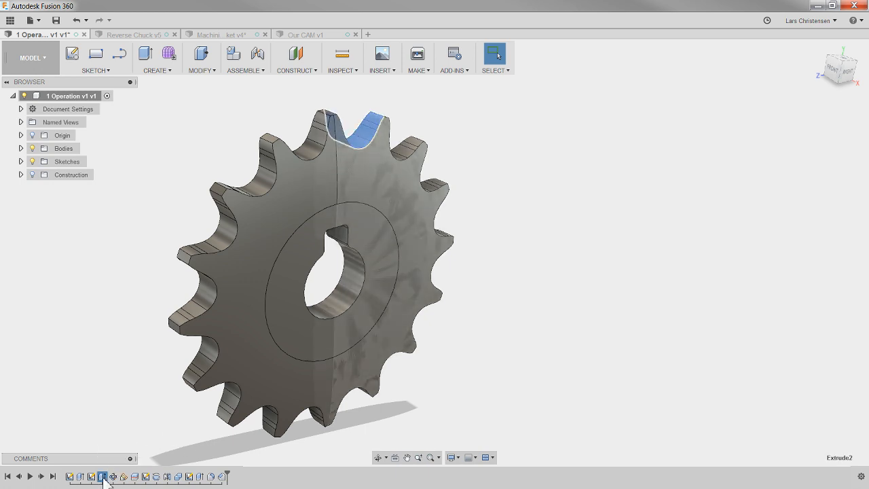
{"action": "right_click", "coordinate": [107, 478]}
{"action": "left_click", "coordinate": [129, 451]}
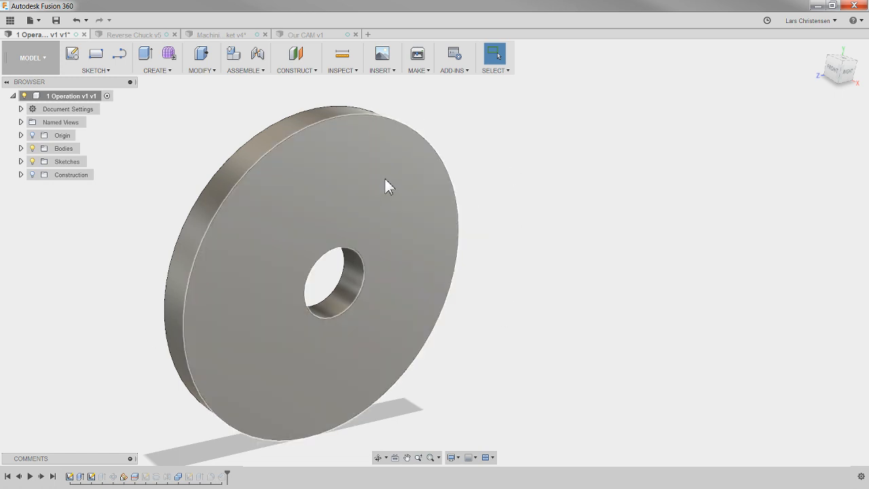
{"action": "right_click", "coordinate": [102, 477]}
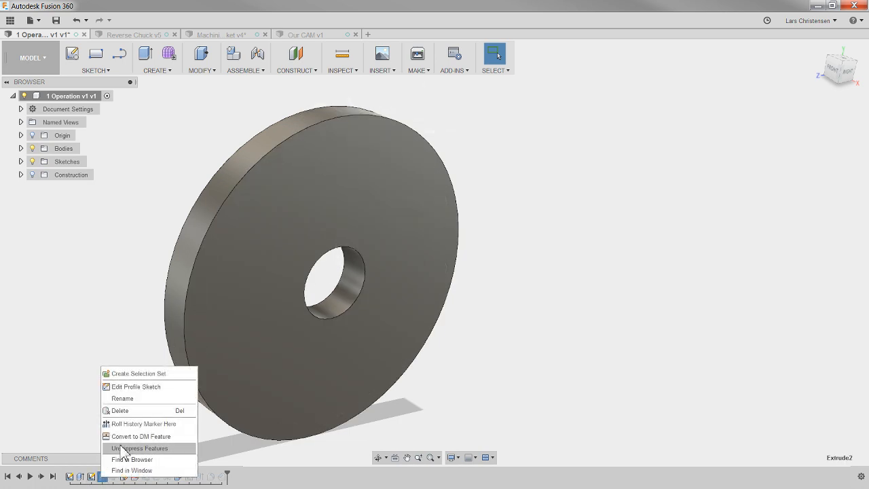
{"action": "left_click", "coordinate": [121, 455]}
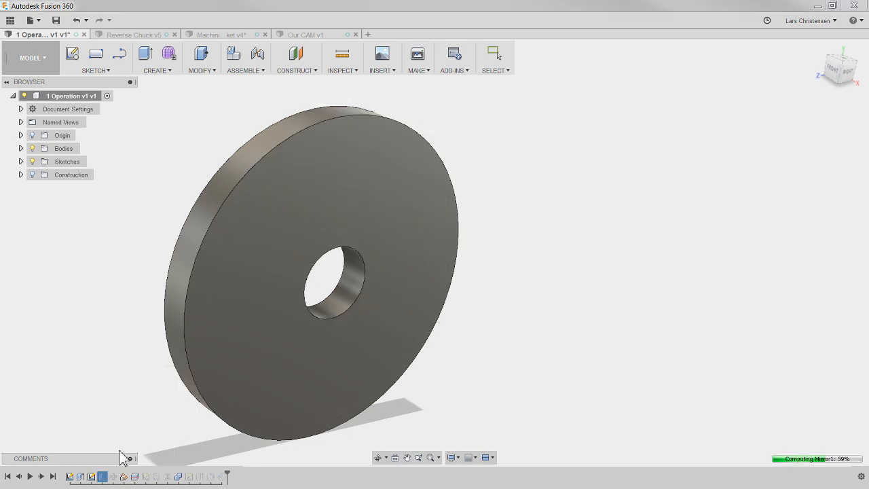
{"action": "left_click", "coordinate": [305, 205]}
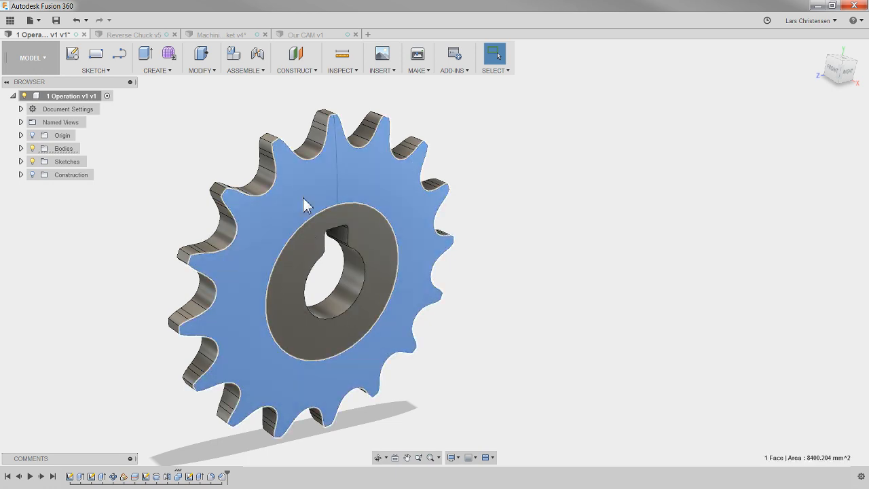
{"action": "left_click", "coordinate": [34, 283]}
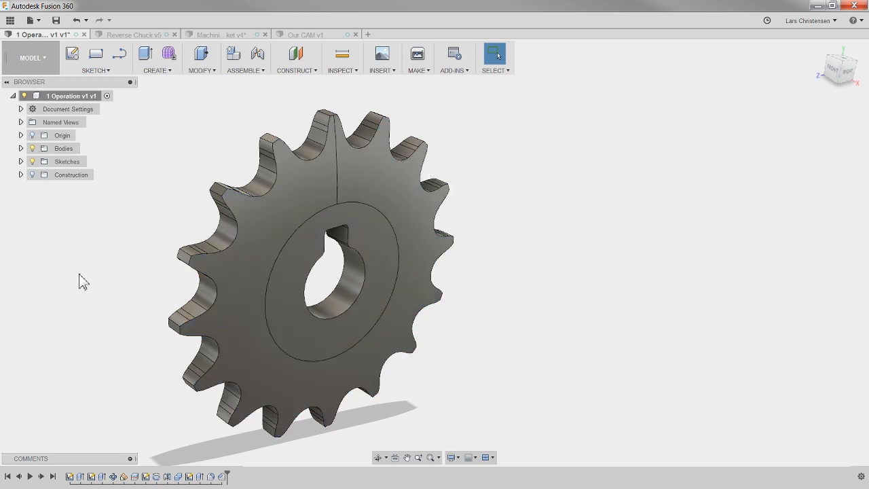
- Stop capturing design history for the 1 Operation design and accept the removal of its timeline
{"action": "left_click", "coordinate": [113, 476]}
{"action": "left_click", "coordinate": [95, 407]}
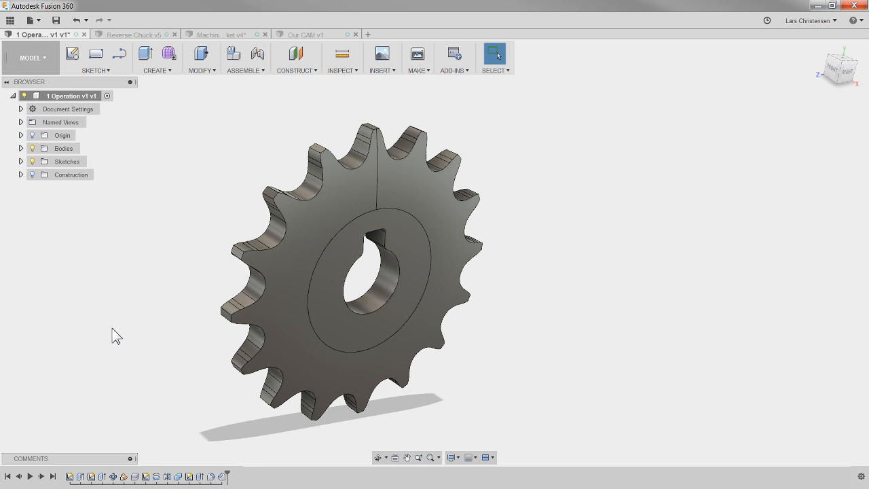
{"action": "right_click", "coordinate": [80, 97]}
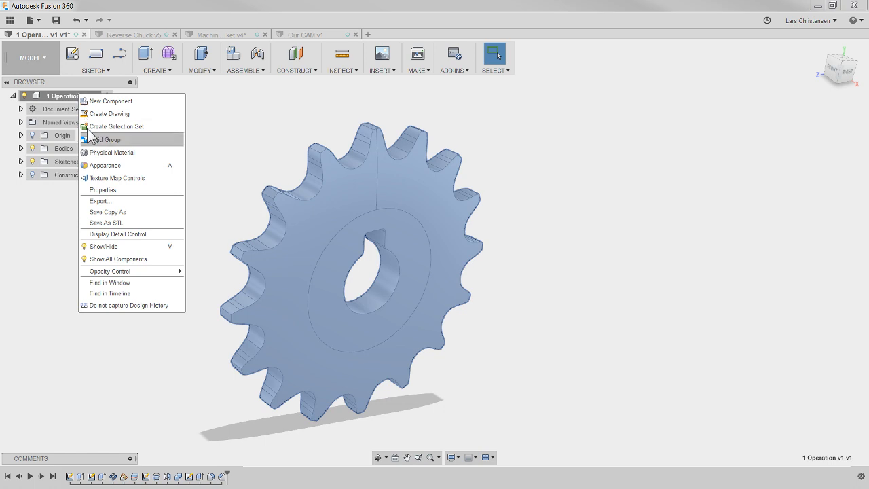
{"action": "left_click", "coordinate": [143, 307]}
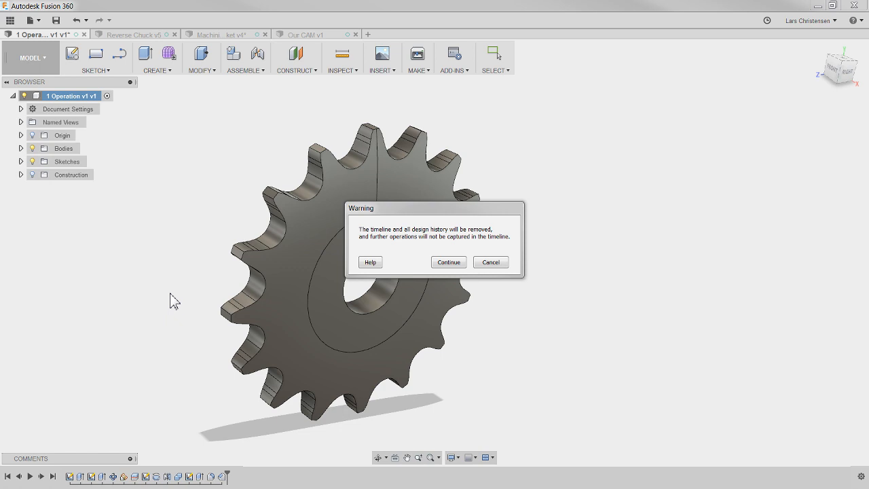
{"action": "left_click", "coordinate": [458, 264]}
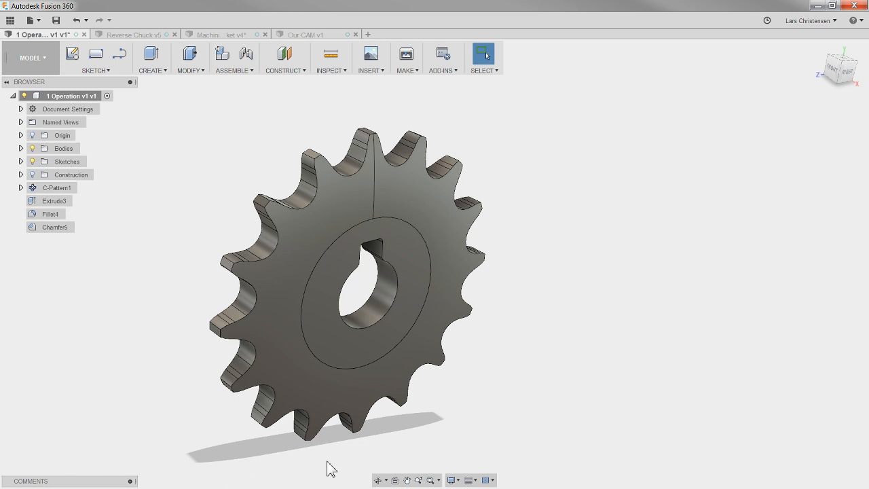
{"action": "right_click", "coordinate": [61, 100]}
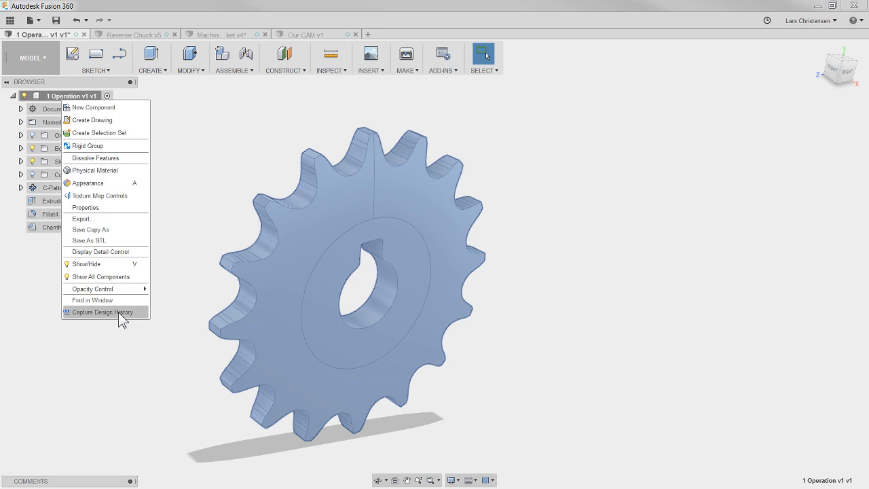
{"action": "left_click", "coordinate": [111, 355]}
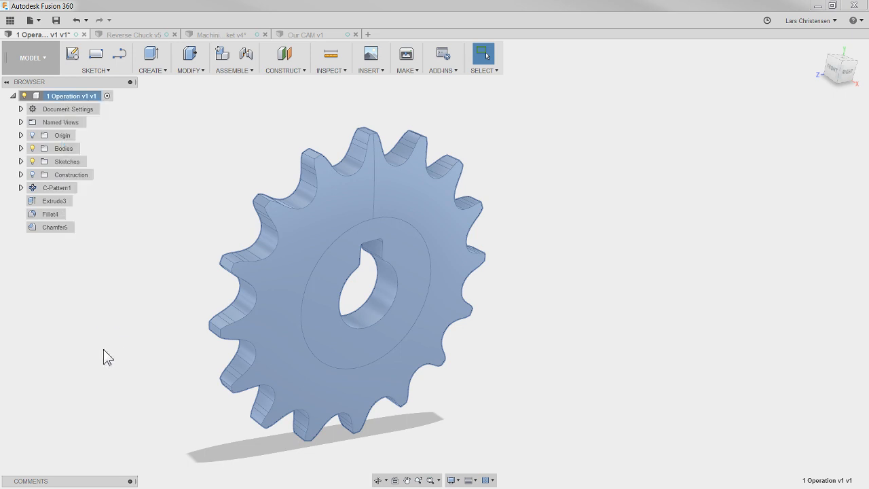
{"action": "left_click", "coordinate": [107, 349]}
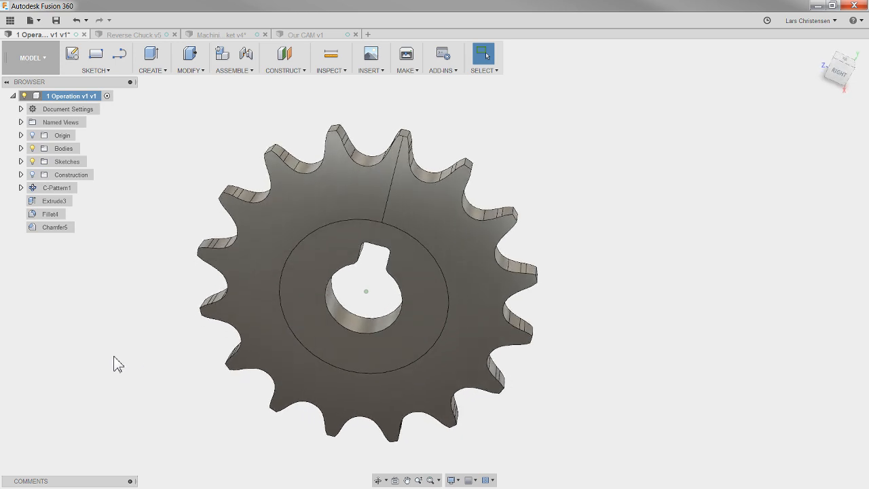
- Check which geometry the remaining extrude, fillet, chamfer and pattern features control, and delete the circular tooth pattern C-Pattern1
{"action": "left_click", "coordinate": [51, 201]}
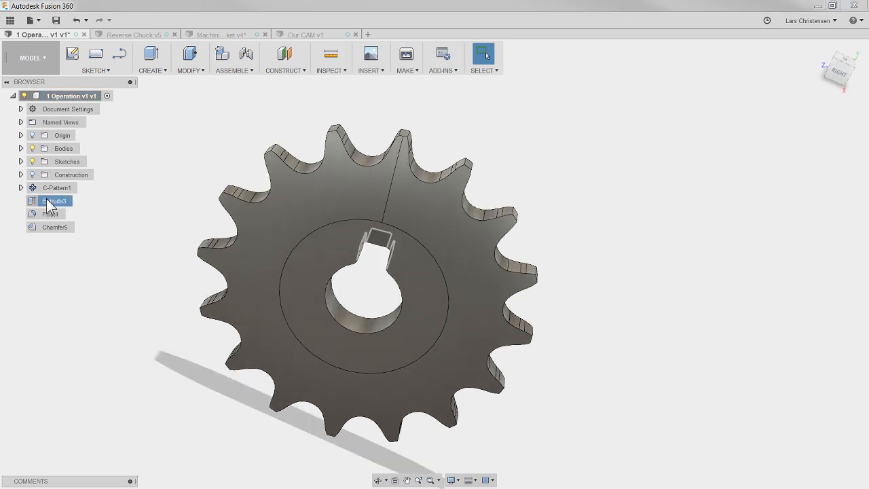
{"action": "left_click", "coordinate": [52, 214]}
{"action": "left_click", "coordinate": [54, 228]}
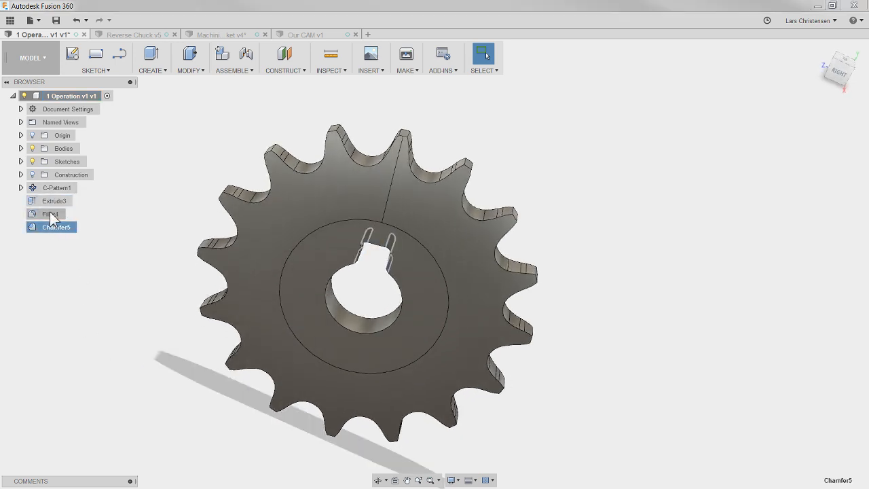
{"action": "left_click", "coordinate": [55, 188]}
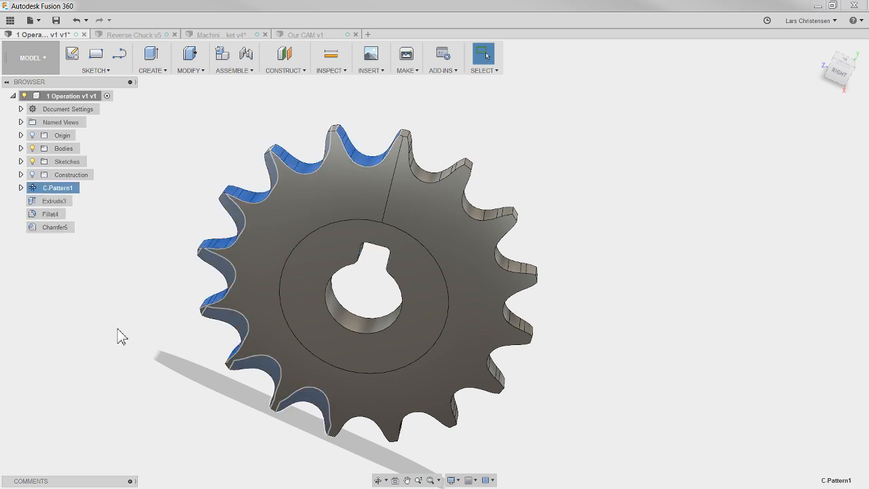
{"action": "middle_click_drag", "start_coordinate": [416, 166], "coordinate": [120, 241], "text": "shift"}
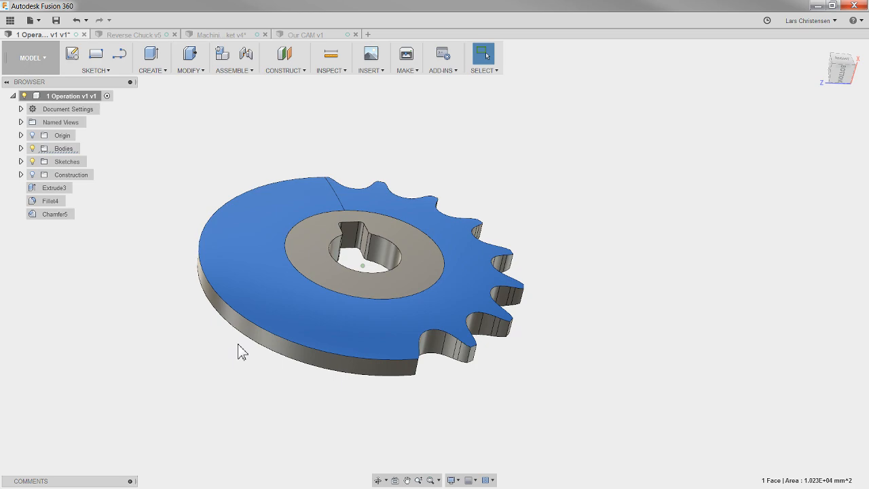
{"action": "middle_click_drag", "start_coordinate": [238, 343], "coordinate": [254, 280], "text": "shift"}
{"action": "left_click", "coordinate": [540, 422]}
{"action": "middle_click_drag", "start_coordinate": [540, 422], "coordinate": [512, 219], "text": "shift"}
{"action": "middle_click_drag", "start_coordinate": [525, 359], "coordinate": [170, 387], "text": "shift"}
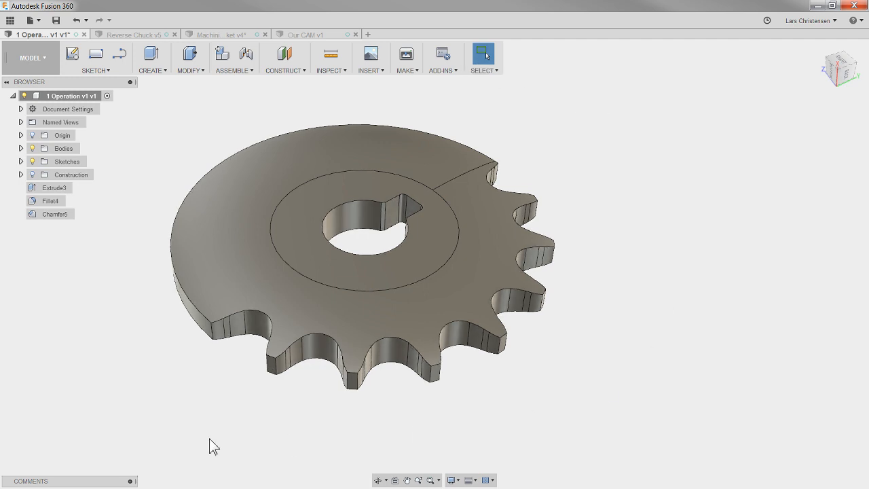
- Select the adjoining faces of the tooth gap beside the solid rim one by one, then clear the selection
{"action": "middle_click_drag", "start_coordinate": [210, 446], "coordinate": [242, 370], "text": "shift"}
{"action": "left_click", "coordinate": [237, 358]}
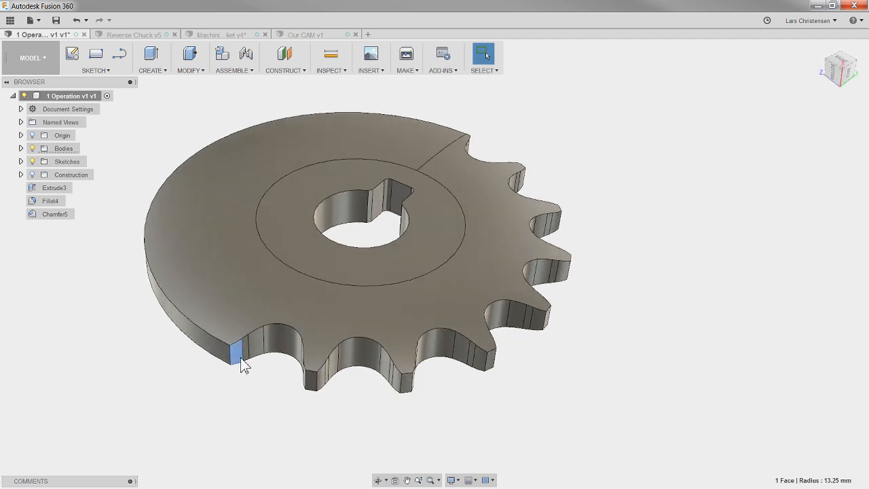
{"action": "left_click", "coordinate": [247, 348]}
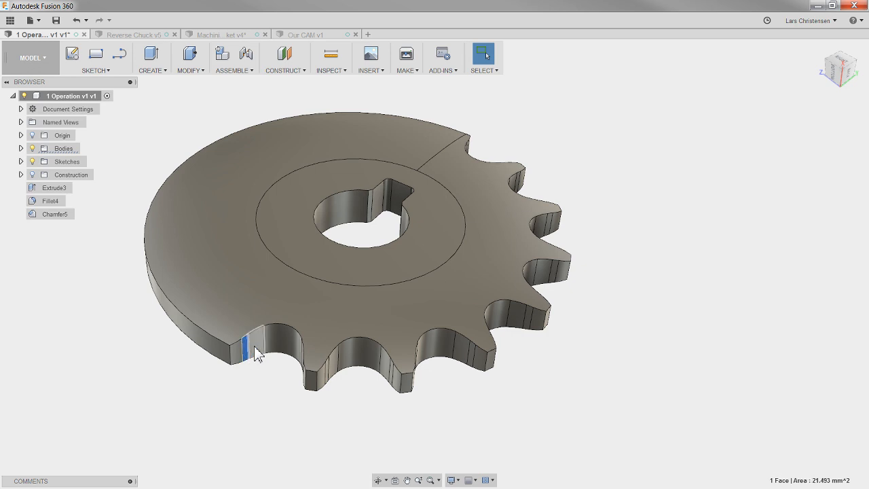
{"action": "left_click", "coordinate": [259, 341], "text": "shift"}
{"action": "left_click", "coordinate": [275, 341], "text": "shift"}
{"action": "middle_click_drag", "start_coordinate": [369, 398], "coordinate": [449, 360], "text": "shift"}
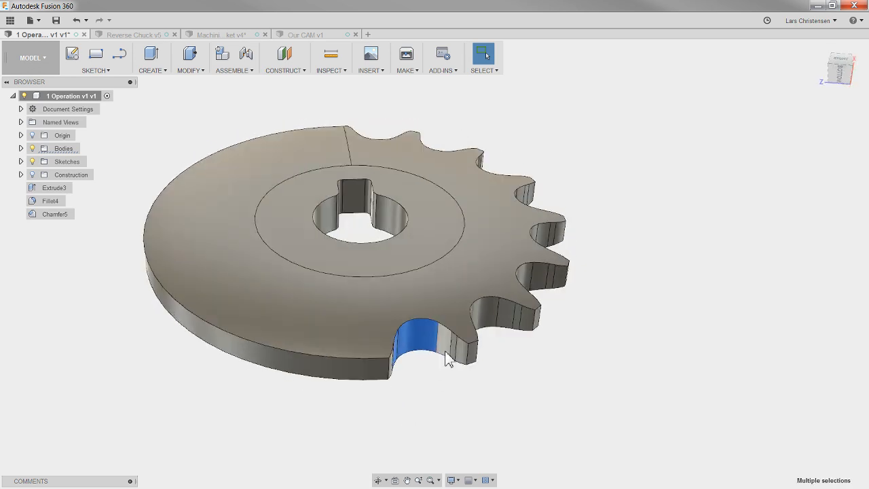
{"action": "scroll", "coordinate": [448, 360], "scroll_direction": "up", "scroll_amount": 3}
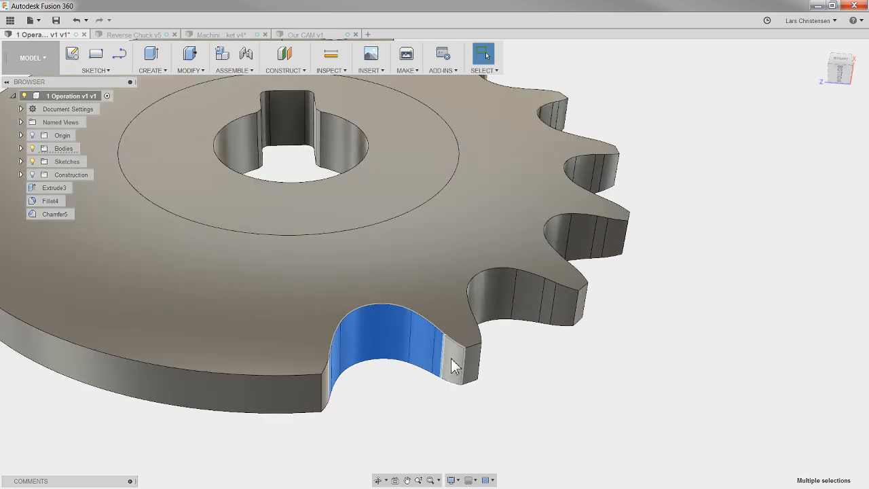
{"action": "left_click", "coordinate": [469, 367], "text": "shift"}
{"action": "scroll", "coordinate": [442, 394], "scroll_direction": "down", "scroll_amount": 3}
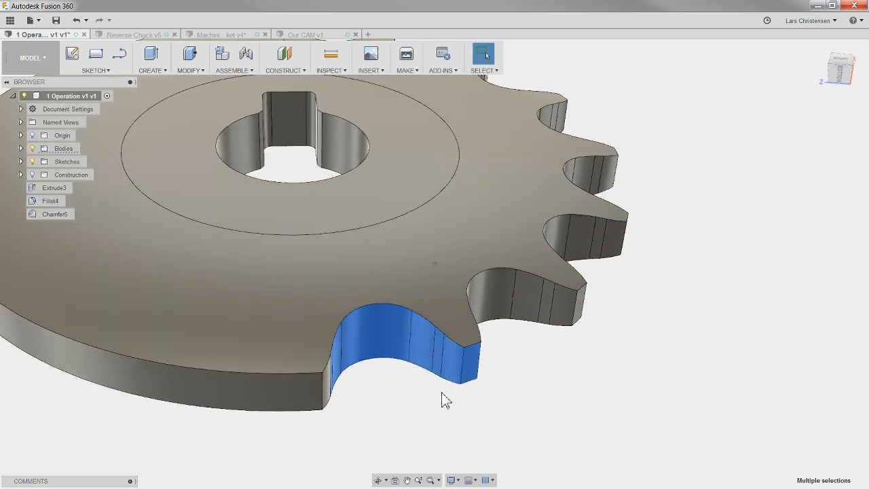
{"action": "middle_click_drag", "start_coordinate": [441, 393], "coordinate": [477, 360], "text": "shift"}
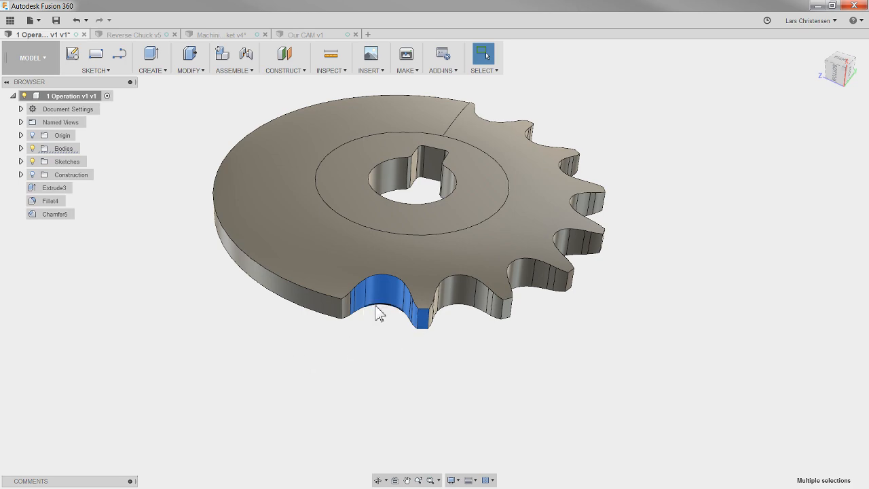
{"action": "left_click", "coordinate": [235, 426]}
{"action": "middle_click_drag", "start_coordinate": [235, 425], "coordinate": [539, 86], "text": "shift"}
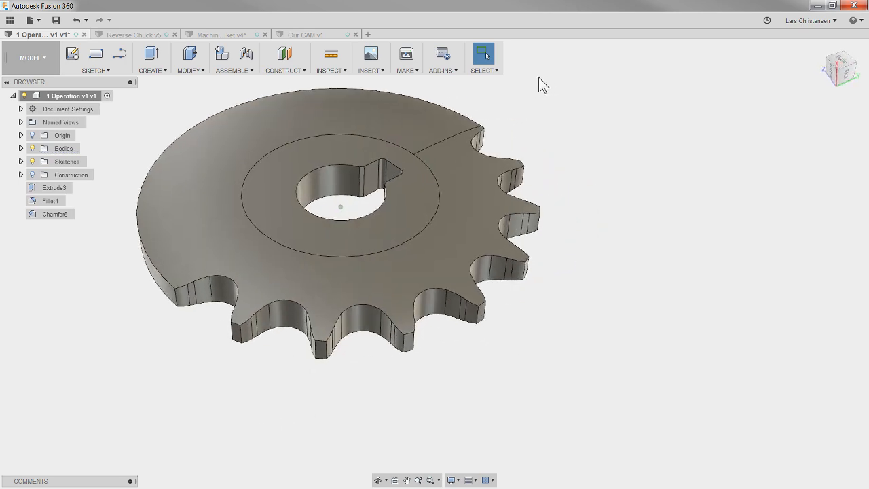
- Set the selection priority to faces, freeform-select all the tooth faces around the sprocket's rim and delete them
{"action": "left_click", "coordinate": [494, 70]}
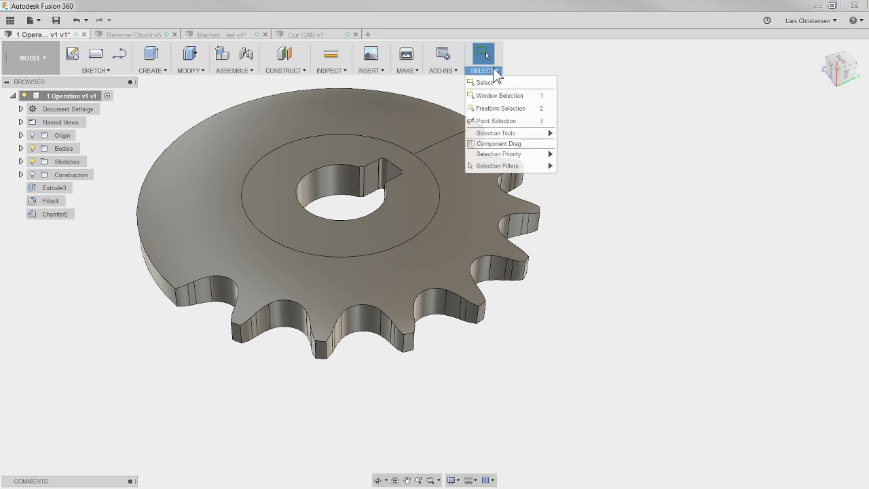
{"action": "mouse_move", "coordinate": [521, 154]}
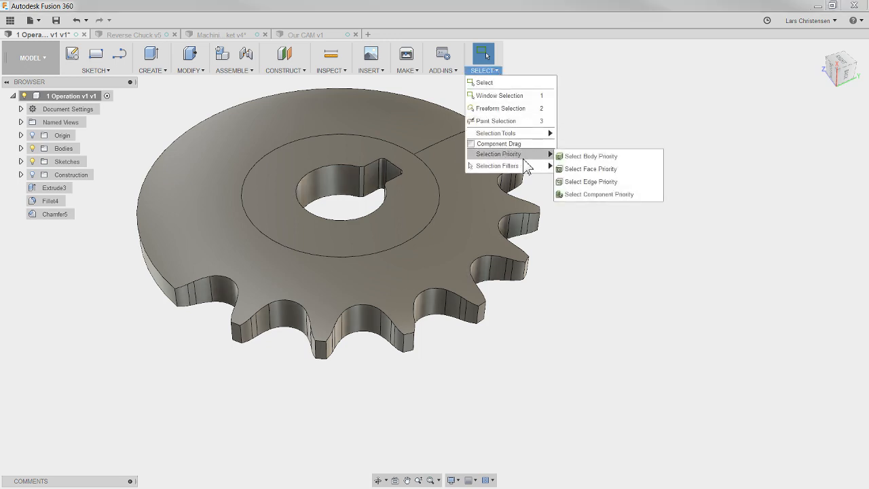
{"action": "mouse_move", "coordinate": [517, 170]}
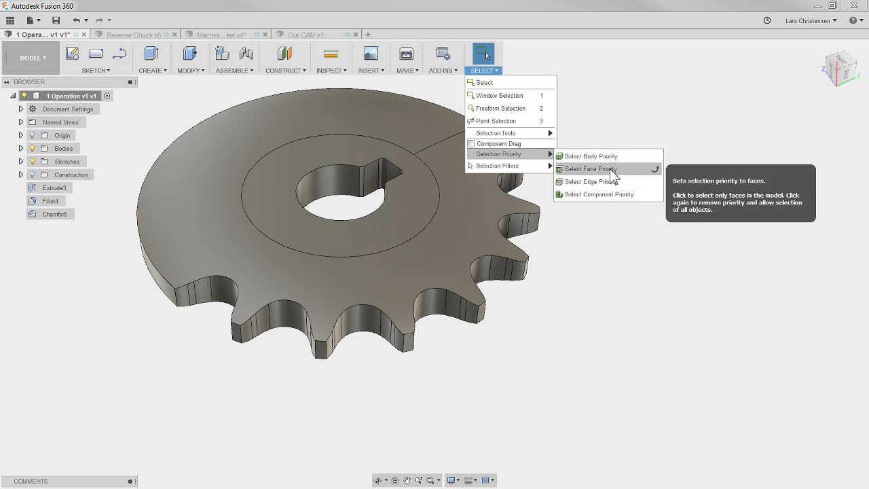
{"action": "left_click", "coordinate": [613, 175]}
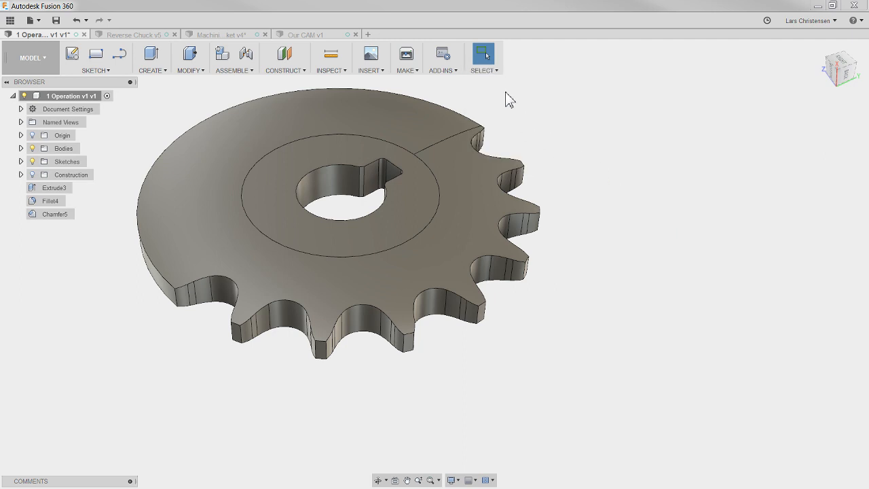
{"action": "left_click", "coordinate": [492, 71]}
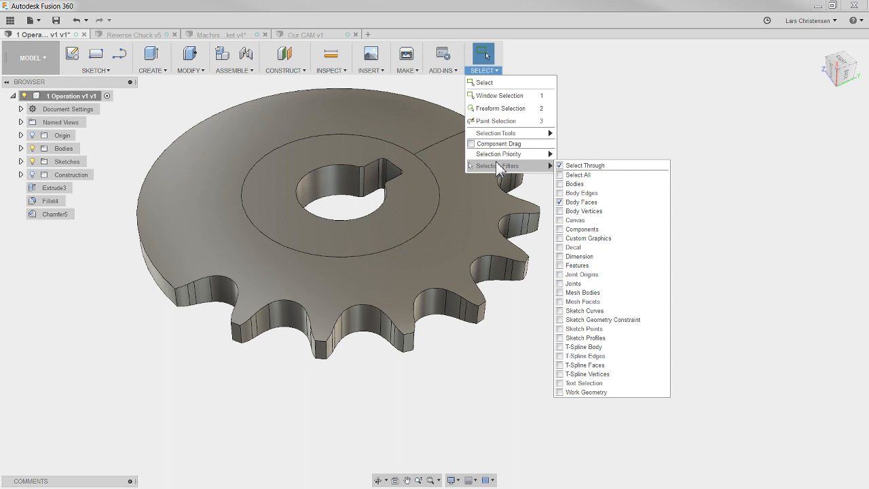
{"action": "left_click", "coordinate": [509, 111]}
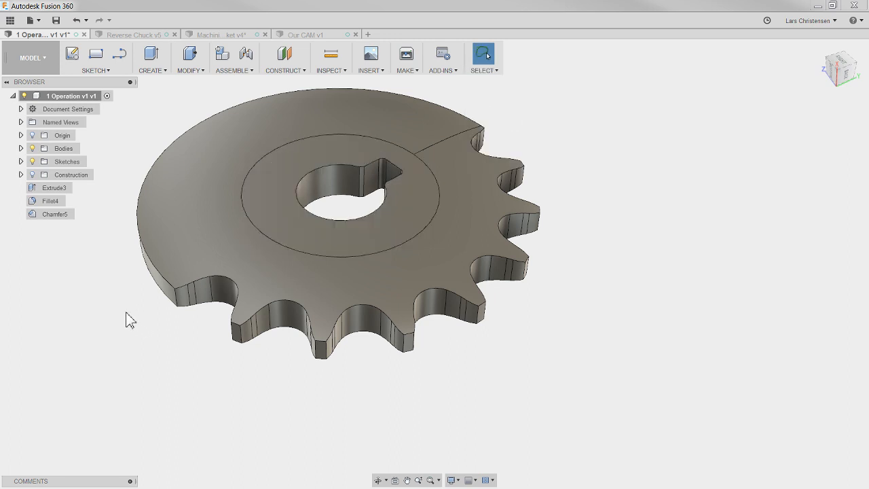
{"action": "left_click_drag", "start_coordinate": [125, 313], "coordinate": [149, 289]}
{"action": "mouse_move", "coordinate": [202, 257]}
{"action": "left_mouse_down"}
{"action": "mouse_move", "coordinate": [306, 279]}
{"action": "mouse_move", "coordinate": [407, 276]}
{"action": "mouse_move", "coordinate": [445, 232]}
{"action": "mouse_move", "coordinate": [475, 128]}
{"action": "mouse_move", "coordinate": [589, 188]}
{"action": "mouse_move", "coordinate": [529, 361]}
{"action": "mouse_move", "coordinate": [265, 406]}
{"action": "mouse_move", "coordinate": [214, 393]}
{"action": "left_mouse_up"}
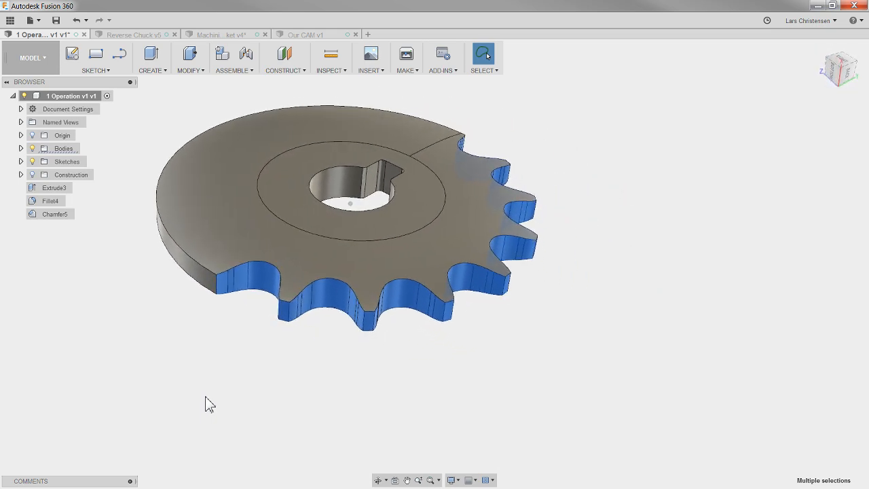
{"action": "key", "text": "Delete"}
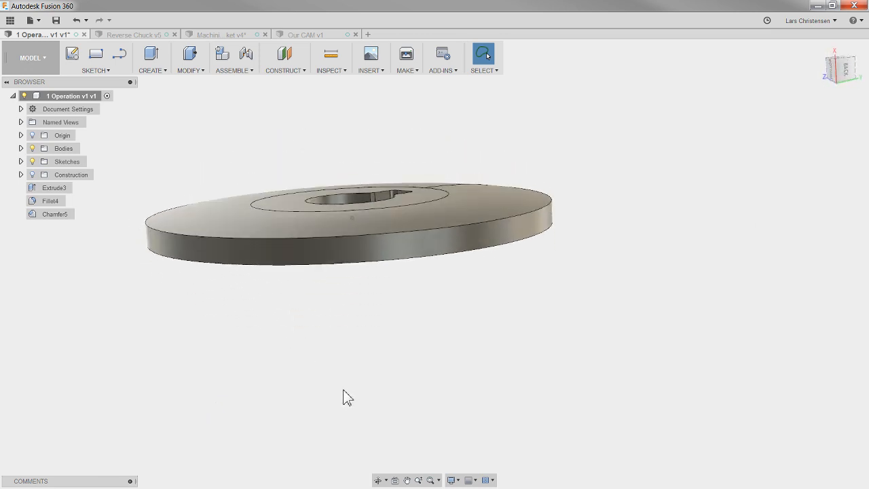
- Re-enable all selection filters with window selection, and delete the domed outer face on the disc's underside
{"action": "left_click", "coordinate": [484, 71]}
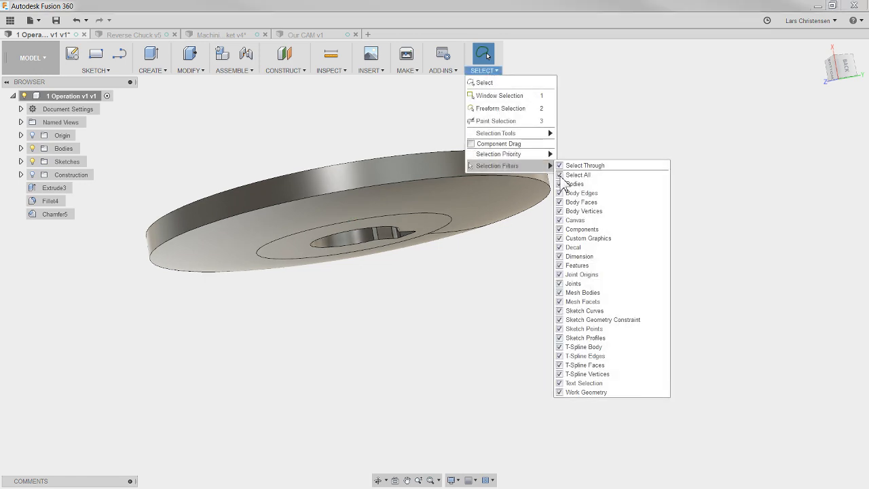
{"action": "left_click", "coordinate": [518, 100]}
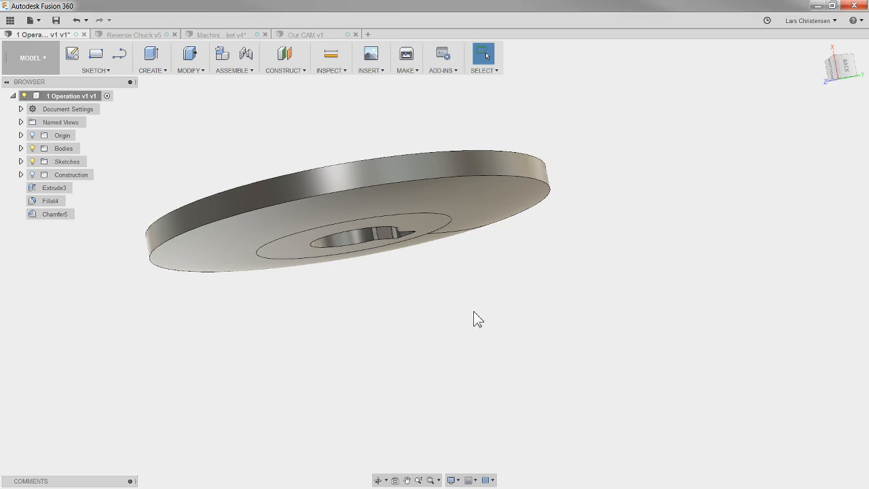
{"action": "middle_click_drag", "start_coordinate": [473, 311], "coordinate": [642, 327], "text": "shift"}
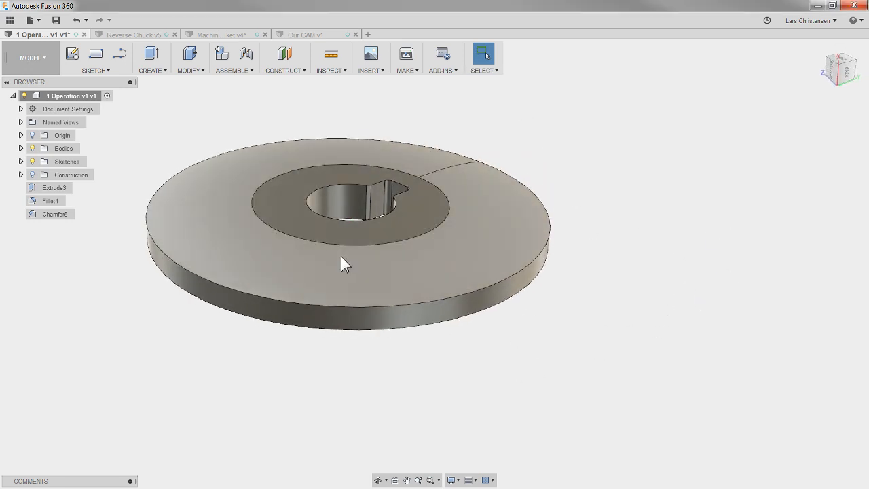
{"action": "middle_click_drag", "start_coordinate": [498, 413], "coordinate": [236, 232], "text": "shift"}
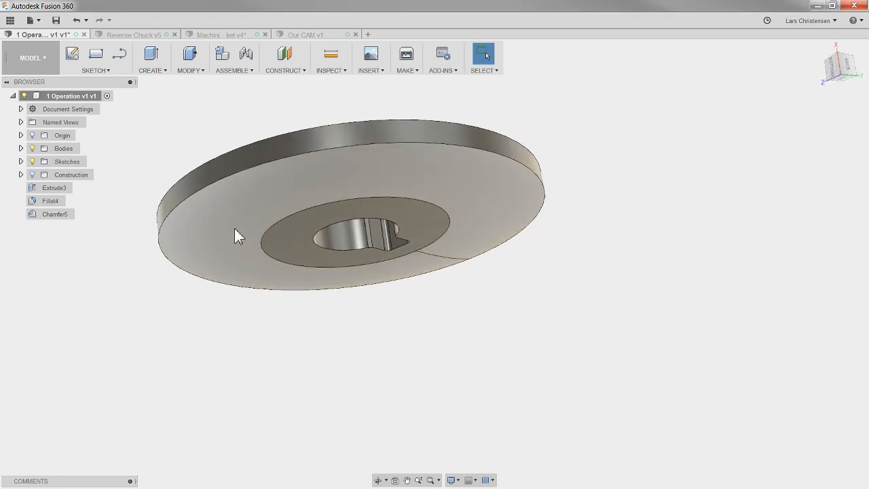
{"action": "left_click", "coordinate": [234, 230]}
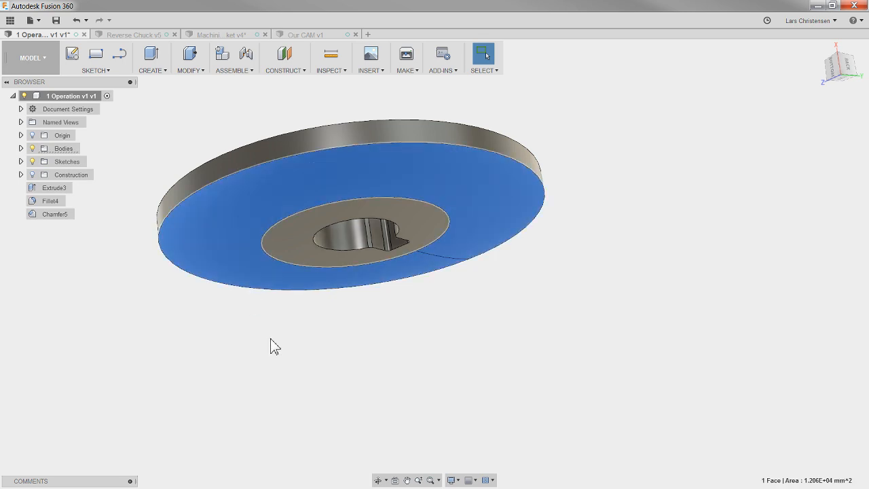
{"action": "key", "text": "Delete"}
{"action": "middle_click_drag", "start_coordinate": [271, 346], "coordinate": [386, 231], "text": "shift"}
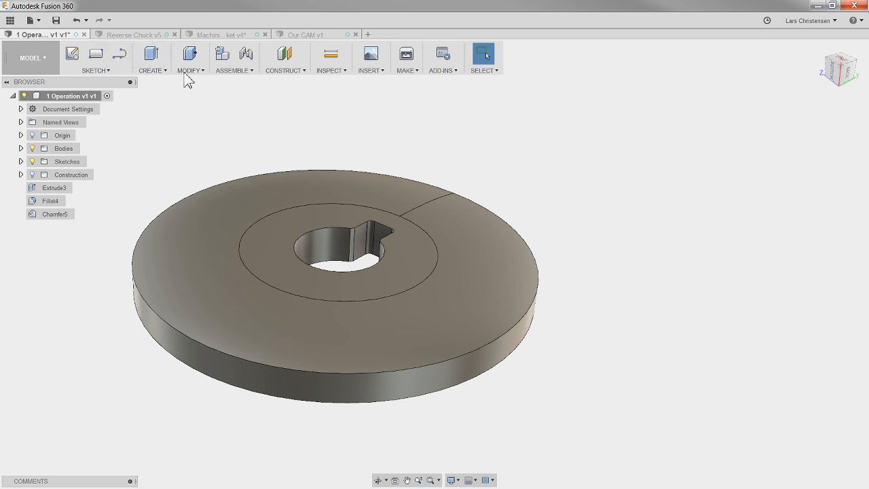
- Compare with the Machining Sprocket design, and save the 1 Operation design with the version description "Make ready for 1st op"
{"action": "left_click", "coordinate": [230, 35]}
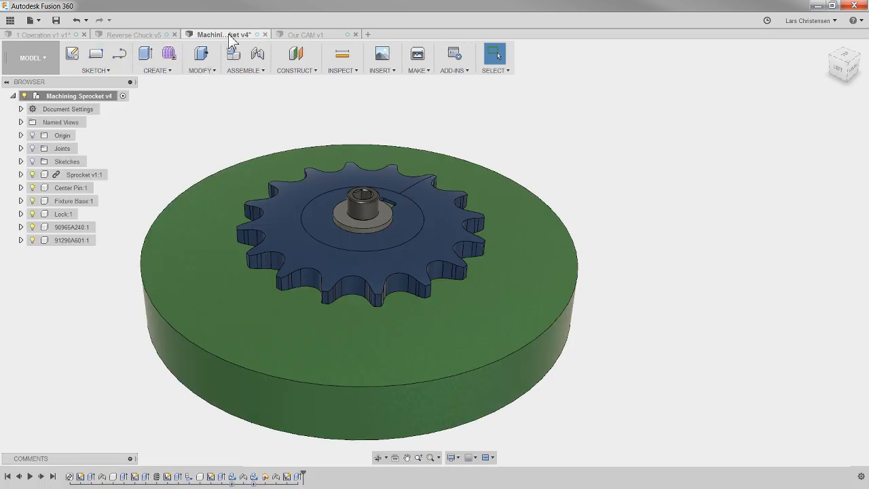
{"action": "left_click", "coordinate": [72, 35]}
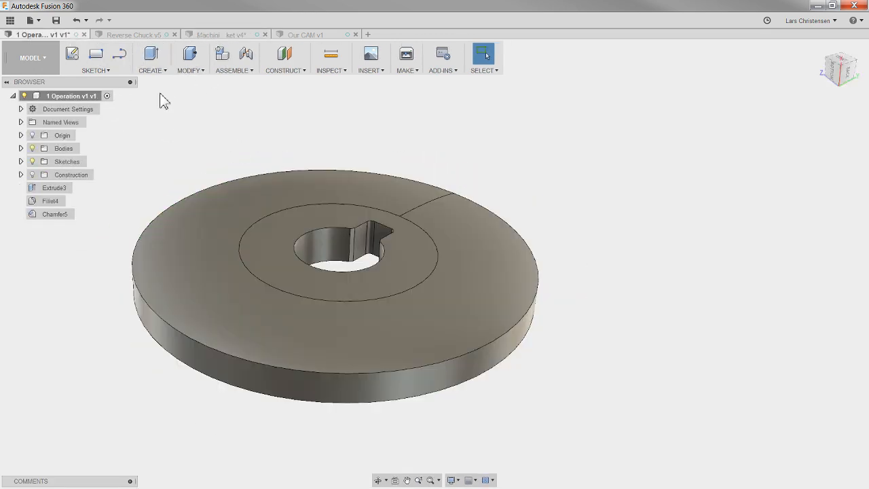
{"action": "left_click", "coordinate": [56, 19]}
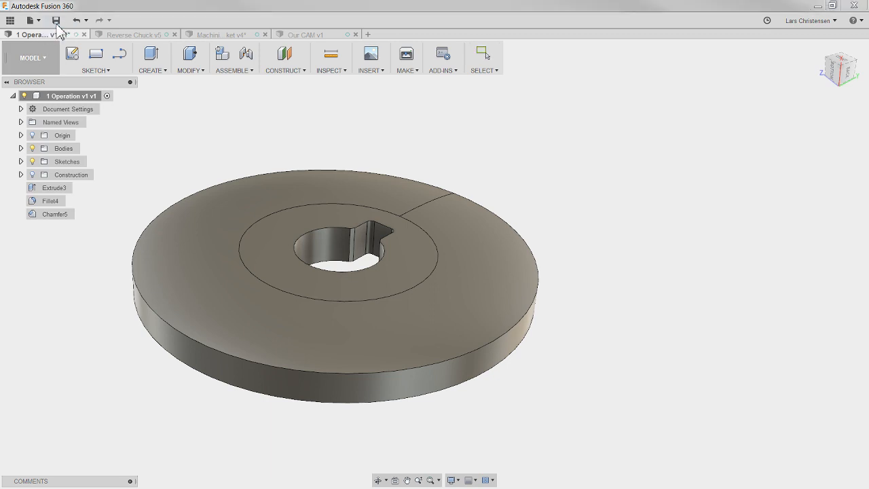
{"action": "left_click_drag", "start_coordinate": [469, 242], "coordinate": [392, 238]}
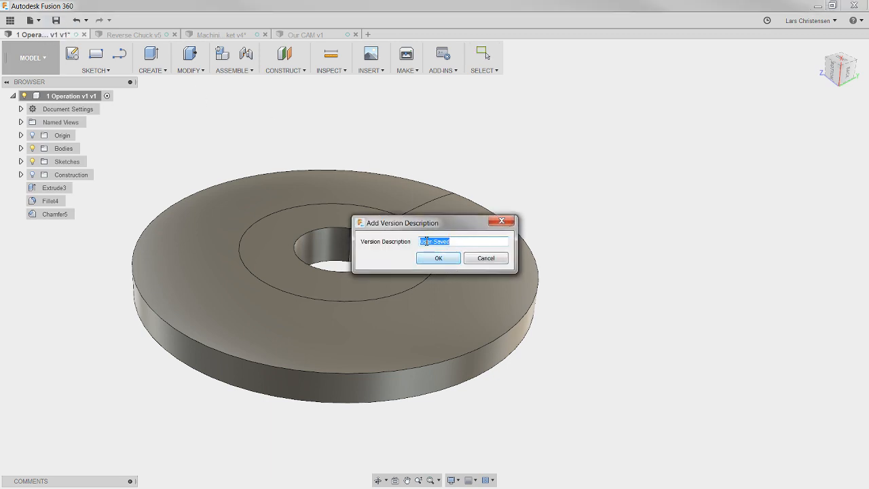
{"action": "type", "text": "M"}
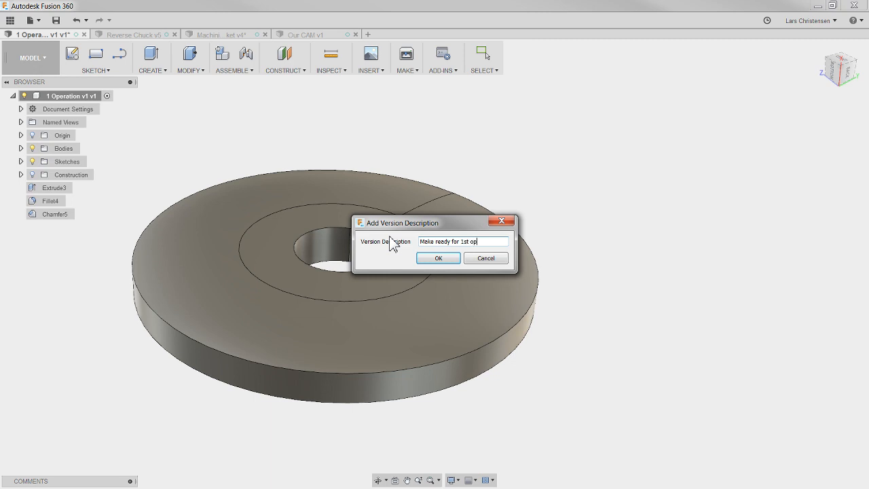
{"action": "type", "text": "ake ready for 1st op"}
{"action": "left_click", "coordinate": [439, 258]}
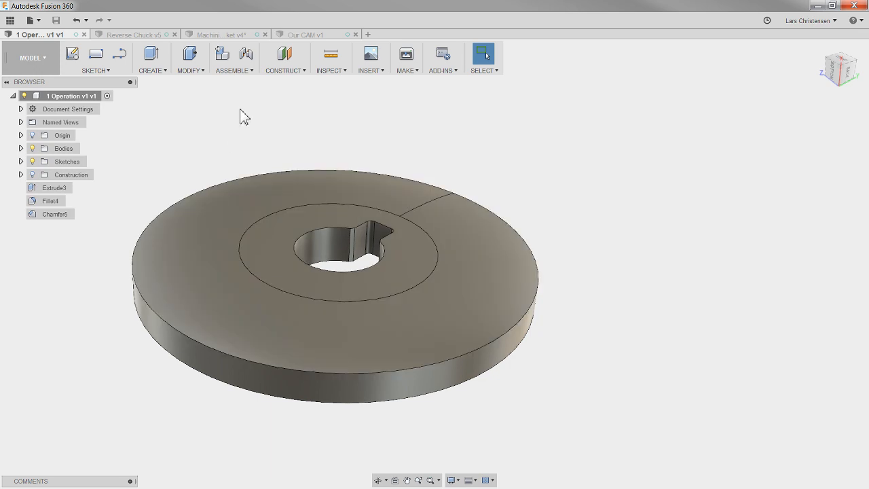
{"action": "middle_click_drag", "start_coordinate": [152, 94], "coordinate": [164, 101], "text": "shift"}
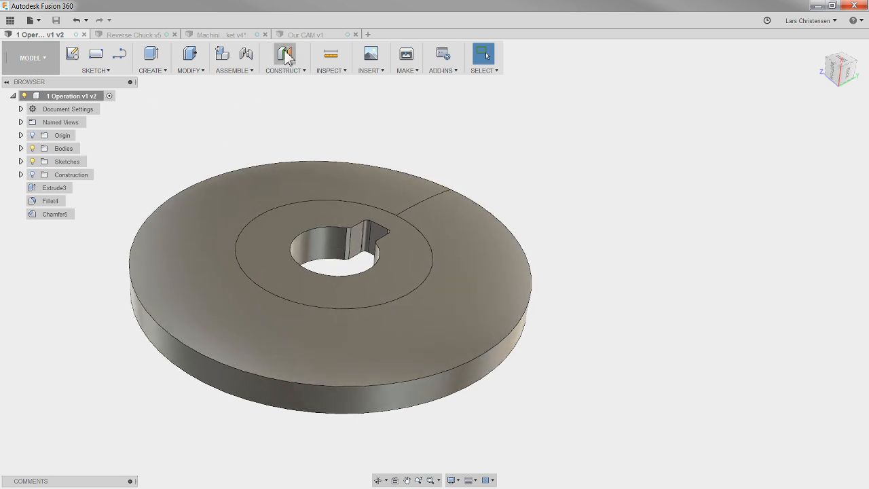
- Insert the 1 Operation v1 design into the Our CAM design and accept its default placement
{"action": "left_click", "coordinate": [300, 34]}
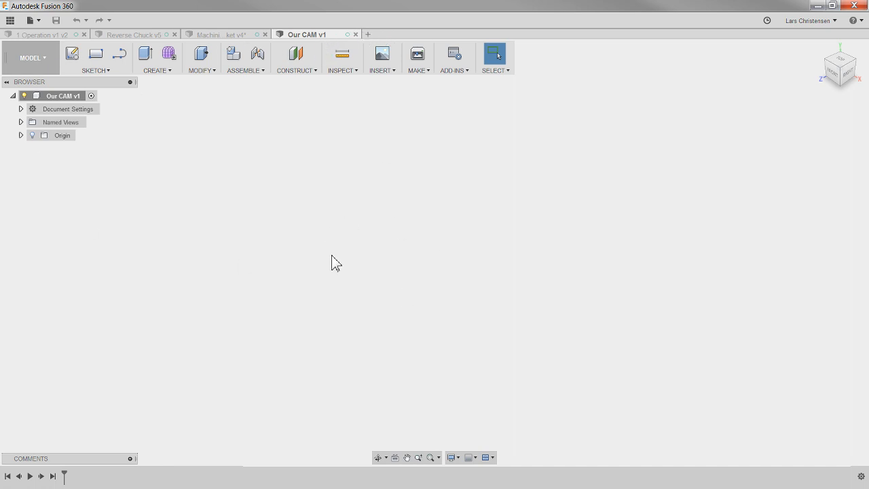
{"action": "left_click", "coordinate": [10, 19]}
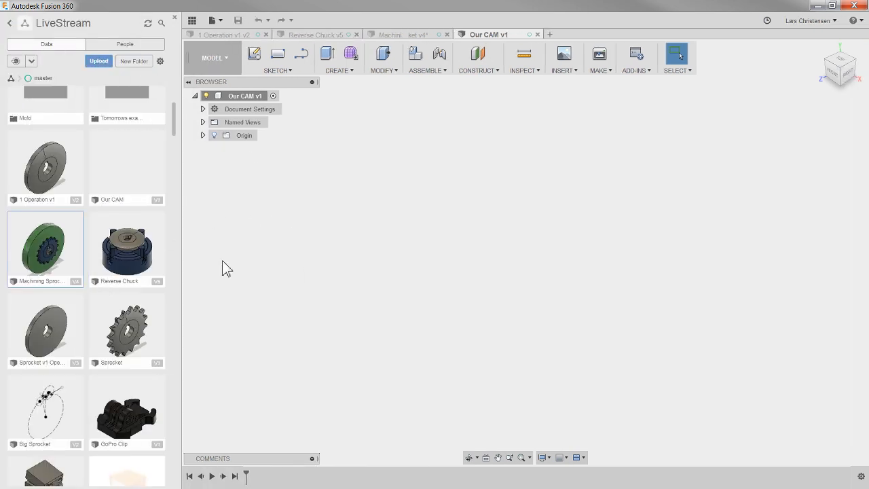
{"action": "left_click", "coordinate": [18, 158]}
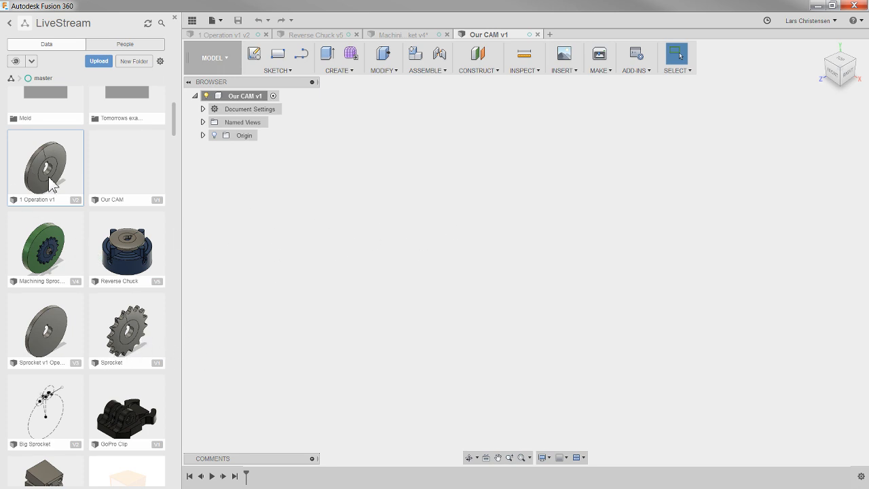
{"action": "right_click", "coordinate": [29, 149]}
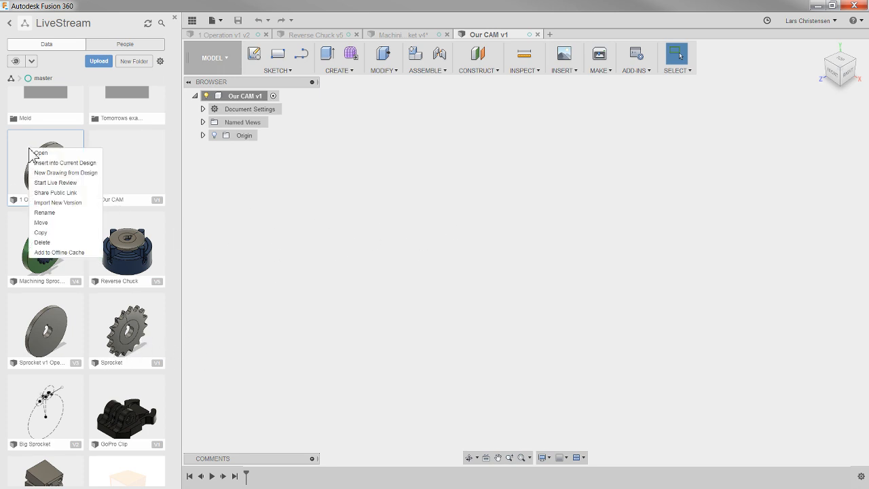
{"action": "left_click", "coordinate": [49, 163]}
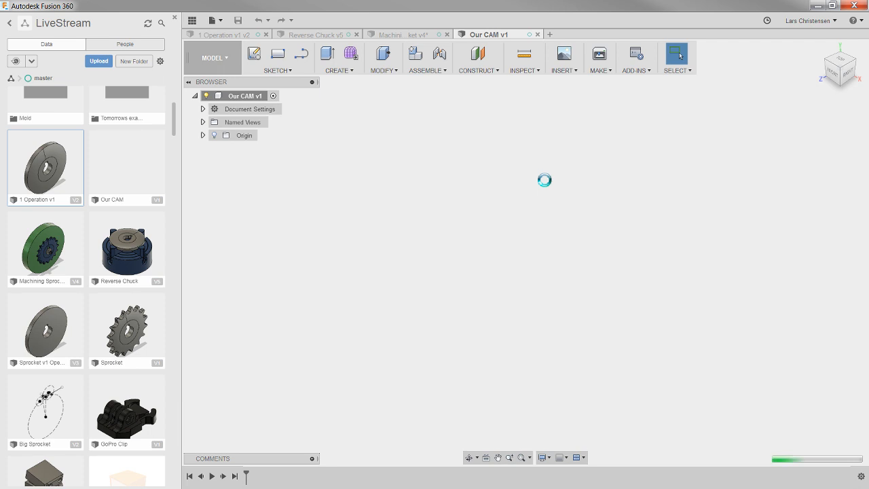
{"action": "left_click", "coordinate": [192, 24]}
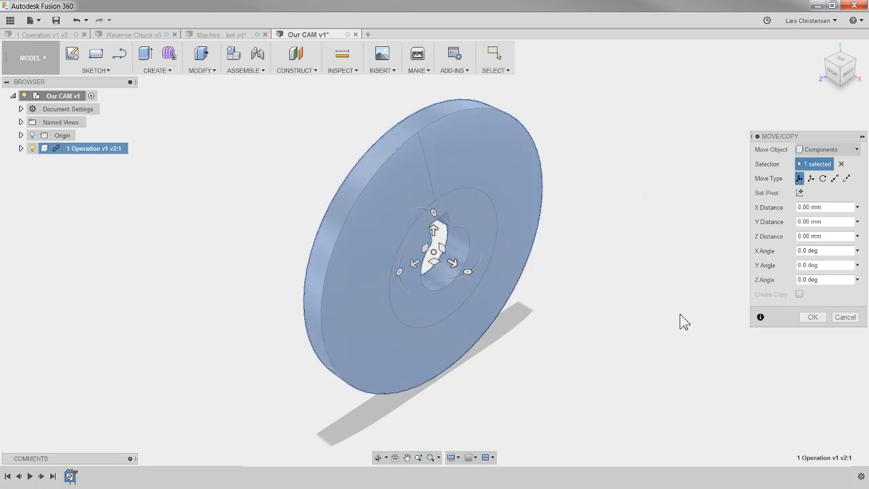
{"action": "scroll", "coordinate": [198, 391], "scroll_direction": "down", "scroll_amount": 2}
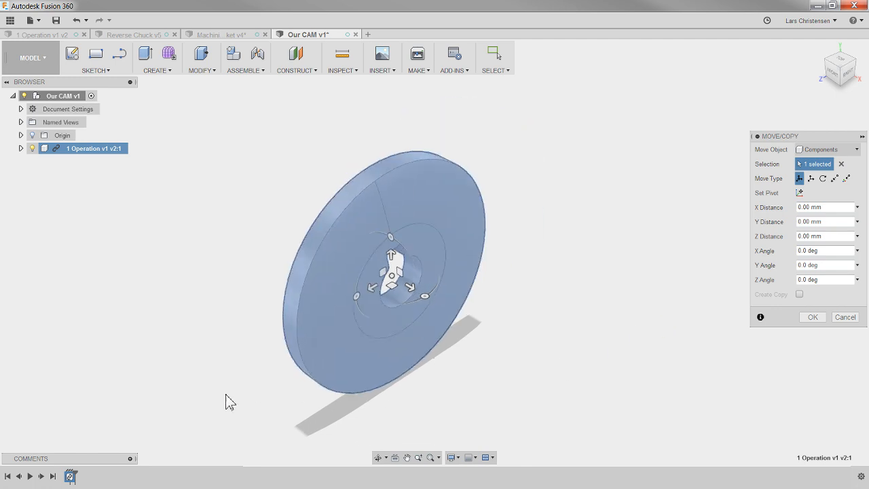
{"action": "scroll", "coordinate": [419, 396], "scroll_direction": "up", "scroll_amount": 1}
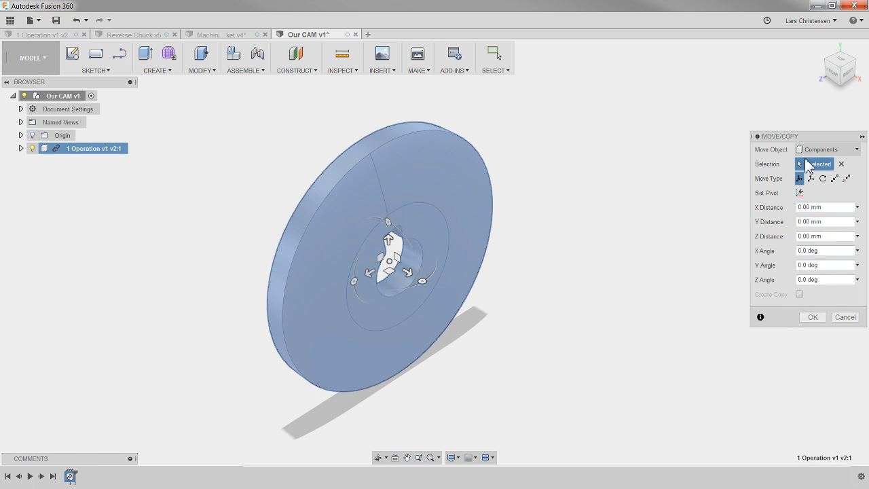
{"action": "left_click", "coordinate": [812, 317]}
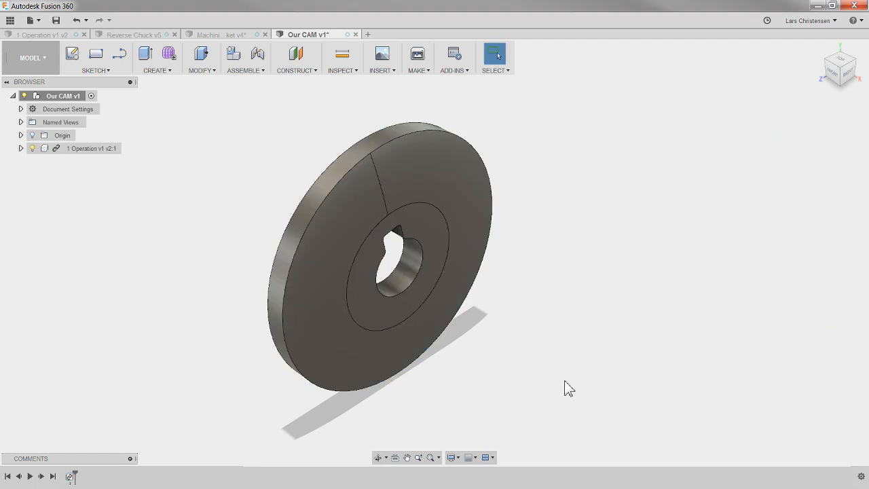
- Face the disc's domed side with the keyway squarely and set that view as the Top view
{"action": "middle_click_drag", "start_coordinate": [619, 370], "coordinate": [608, 384], "text": "shift"}
{"action": "left_click_drag", "start_coordinate": [843, 66], "coordinate": [850, 85]}
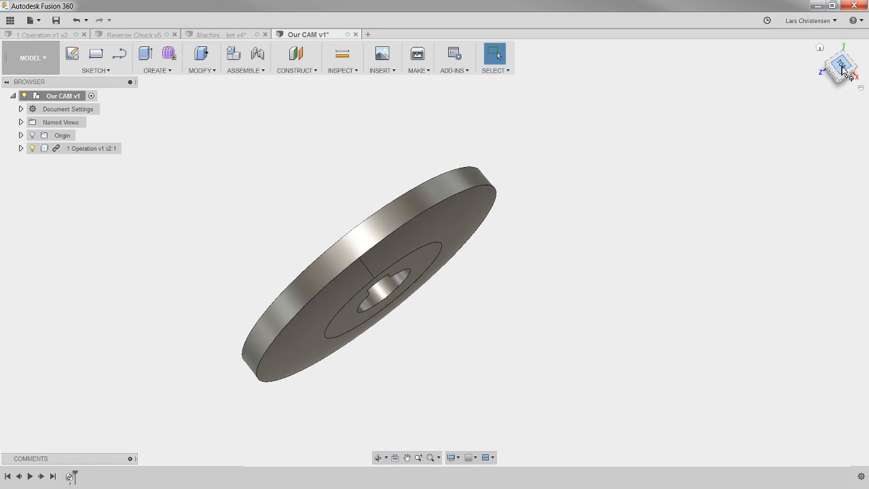
{"action": "left_click", "coordinate": [843, 70]}
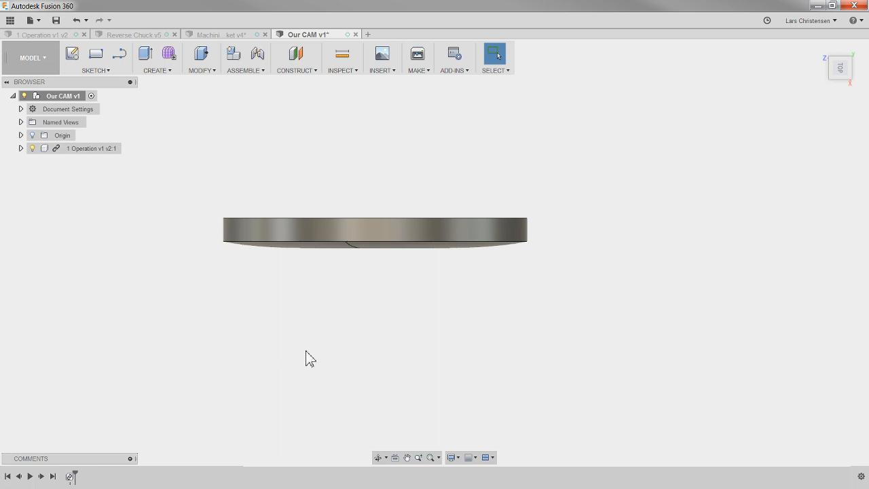
{"action": "middle_click_drag", "start_coordinate": [263, 380], "coordinate": [828, 151], "text": "shift"}
{"action": "left_click", "coordinate": [843, 80]}
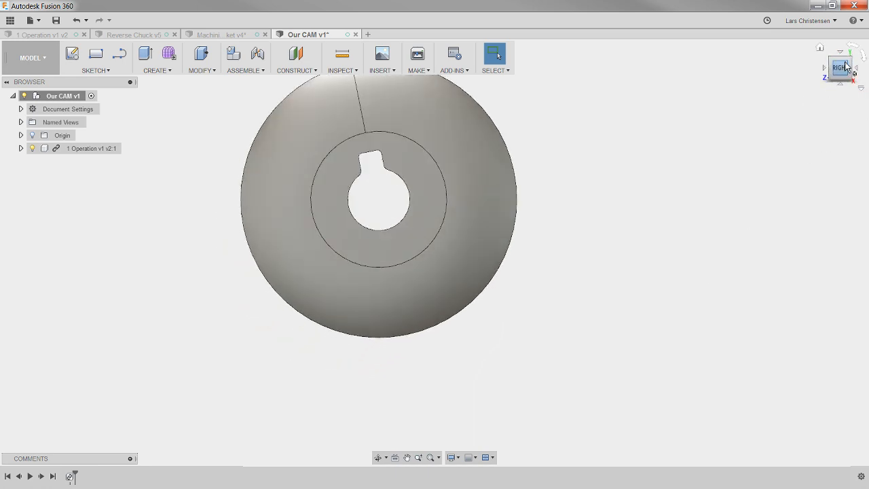
{"action": "middle_click_drag", "start_coordinate": [524, 351], "coordinate": [581, 340], "text": "shift"}
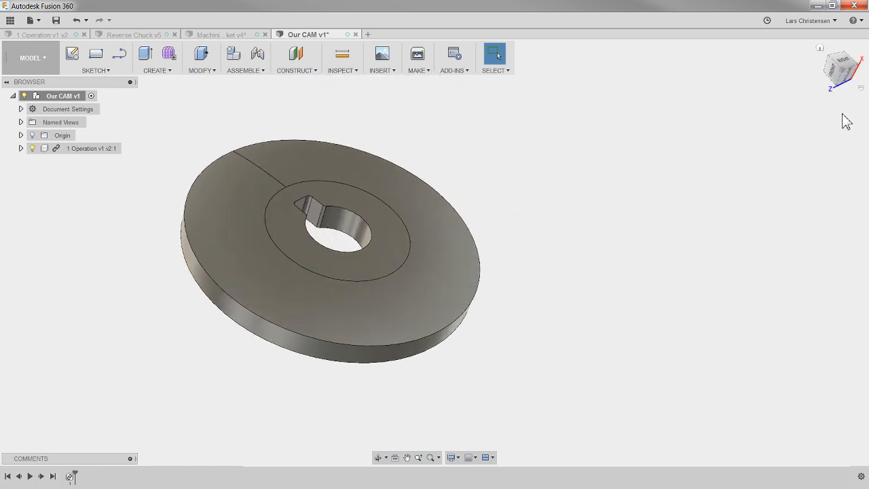
{"action": "left_click", "coordinate": [843, 62]}
{"action": "right_click", "coordinate": [842, 73]}
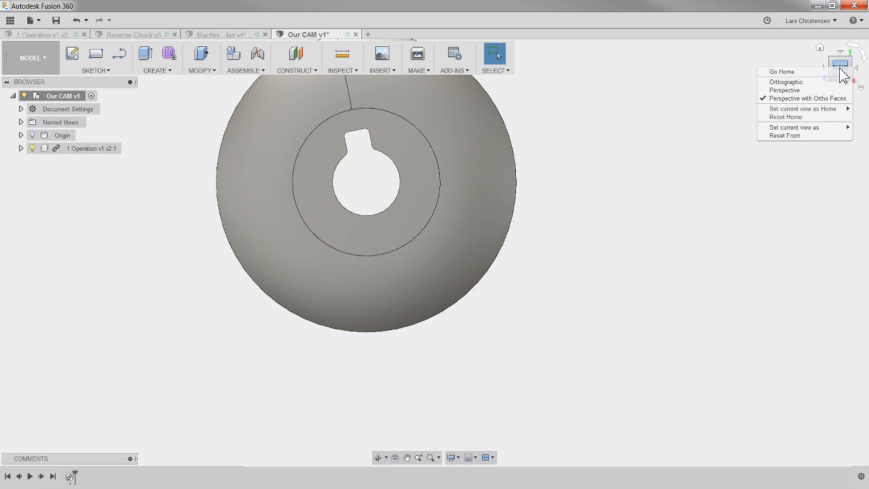
{"action": "mouse_move", "coordinate": [826, 129]}
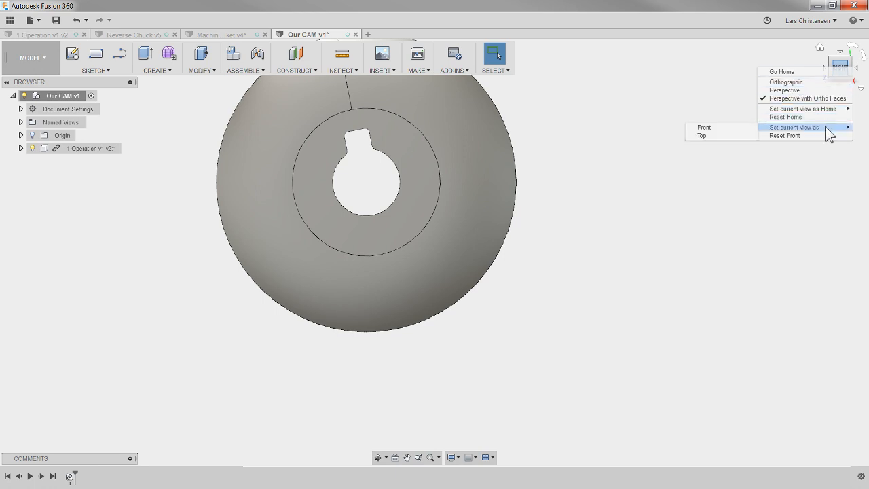
{"action": "left_click", "coordinate": [751, 136]}
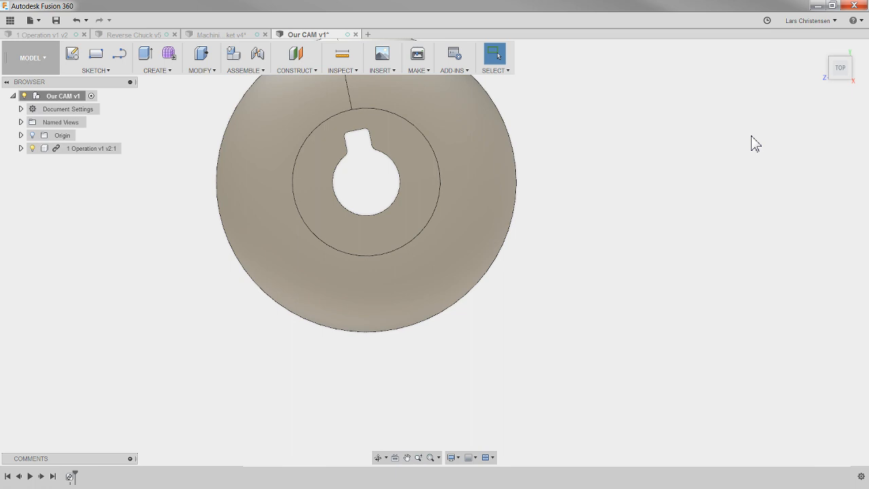
{"action": "left_click", "coordinate": [842, 78]}
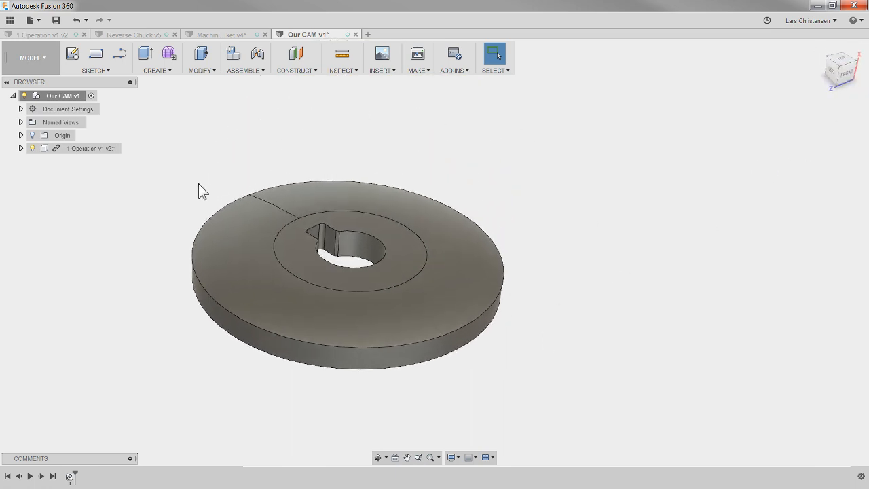
{"action": "left_click", "coordinate": [841, 62]}
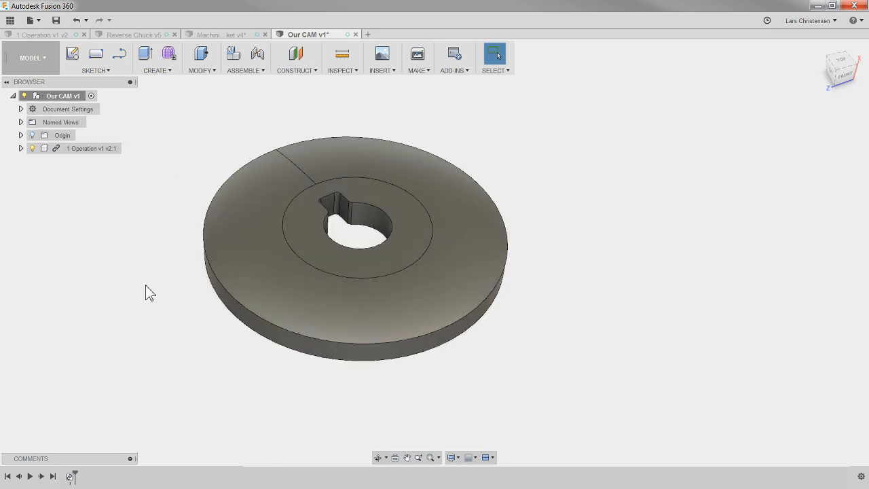
- Move the disc component freely away from its place and revert it to its original position
{"action": "middle_click_drag", "start_coordinate": [319, 248], "coordinate": [617, 122]}
{"action": "left_click_drag", "start_coordinate": [616, 122], "coordinate": [611, 224]}
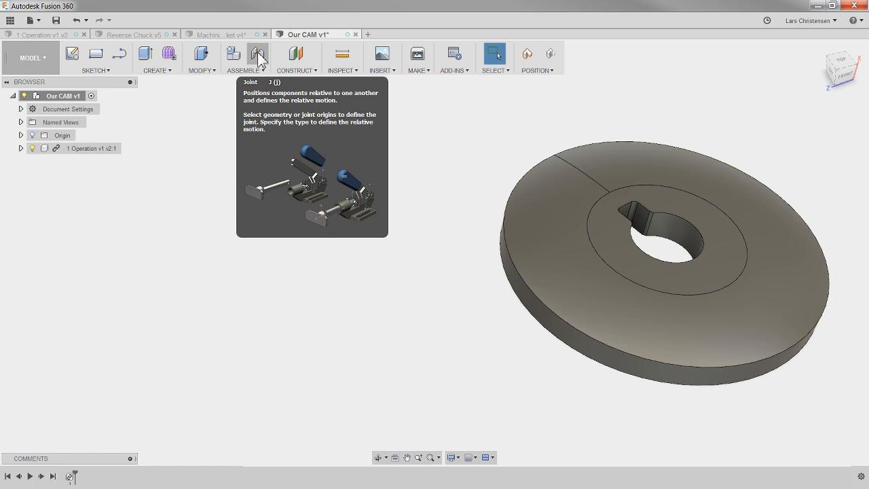
{"action": "left_click", "coordinate": [551, 56]}
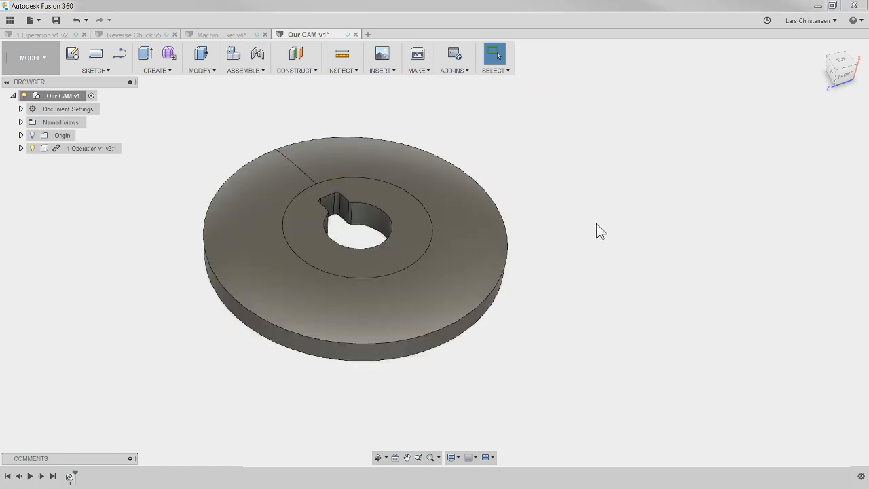
- Inspect the tilted keyway from the Top view and show the origin planes of the Our CAM design
{"action": "left_click", "coordinate": [831, 66]}
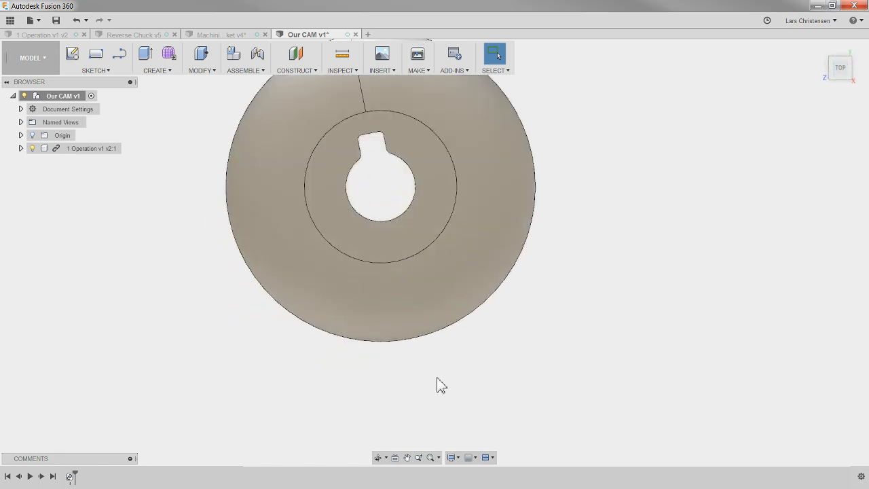
{"action": "scroll", "coordinate": [407, 98], "scroll_direction": "up", "scroll_amount": 3}
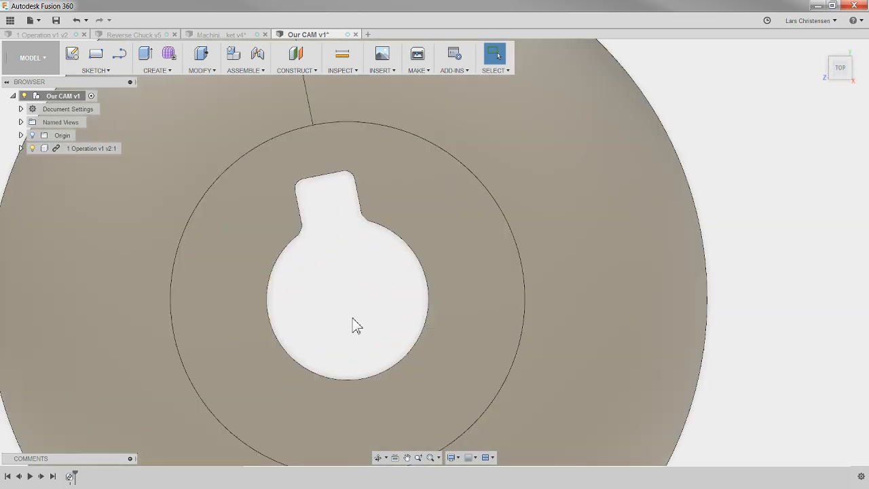
{"action": "scroll", "coordinate": [360, 316], "scroll_direction": "down", "scroll_amount": 4}
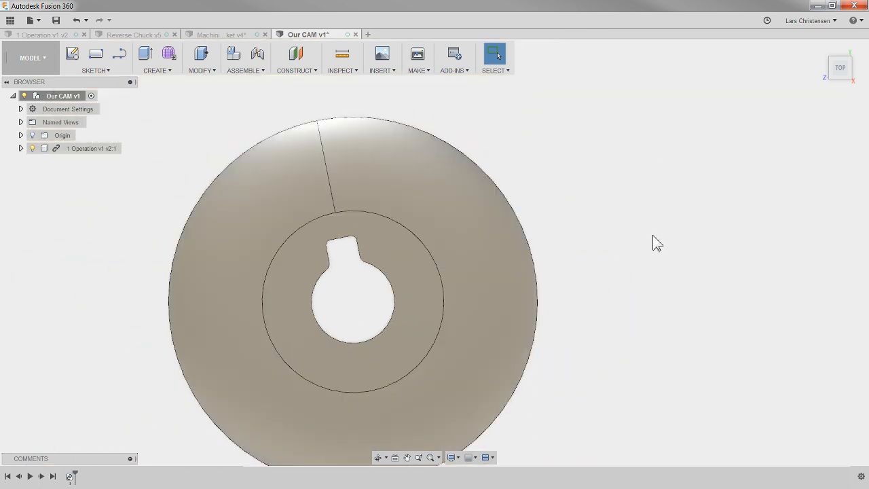
{"action": "left_click", "coordinate": [32, 135]}
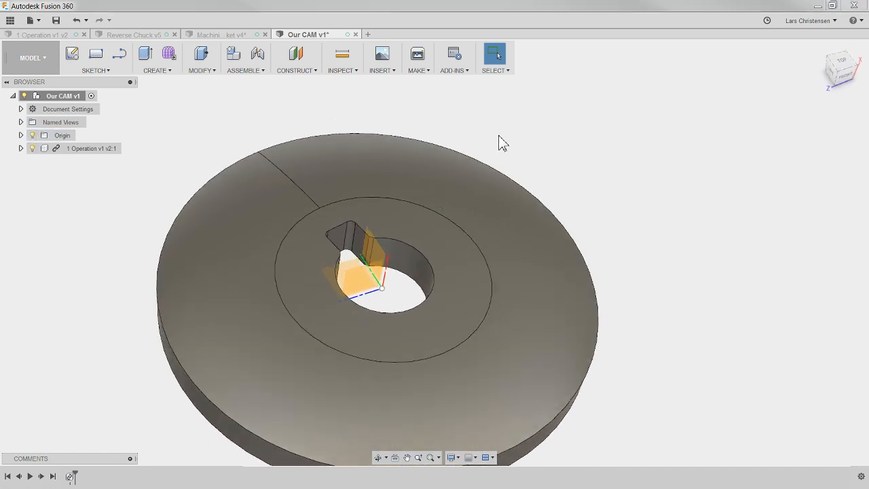
- Measure the angle between the XY origin plane and the keyway's flat side face
{"action": "left_click", "coordinate": [343, 58]}
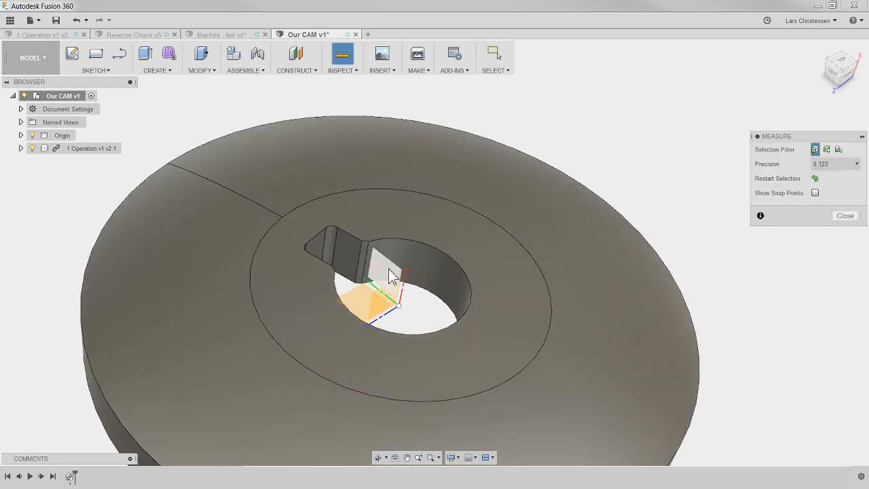
{"action": "left_click", "coordinate": [386, 278]}
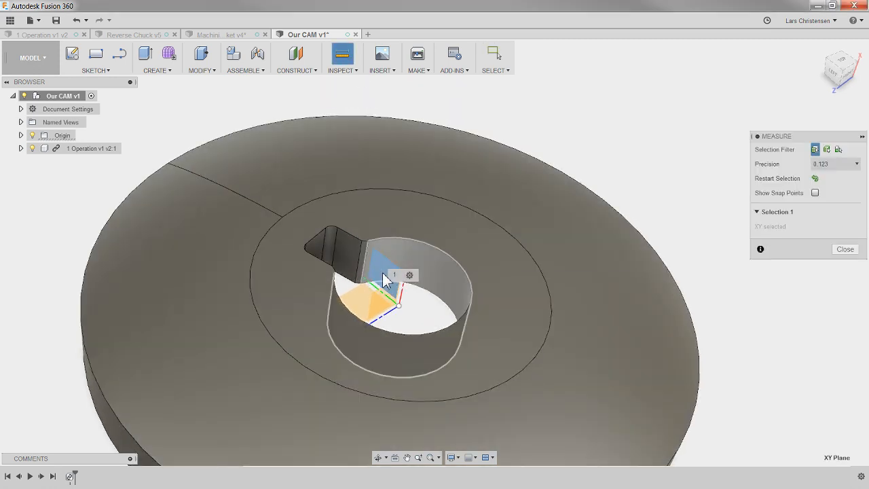
{"action": "left_click", "coordinate": [350, 256]}
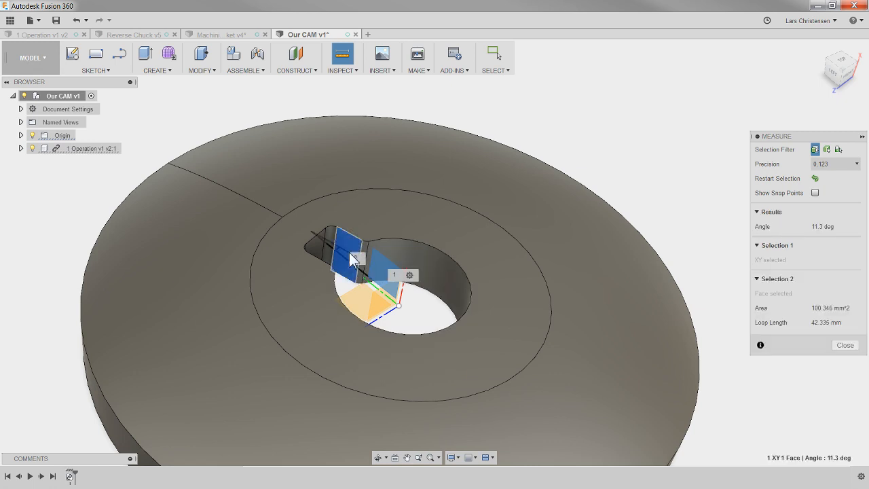
{"action": "left_click", "coordinate": [822, 230]}
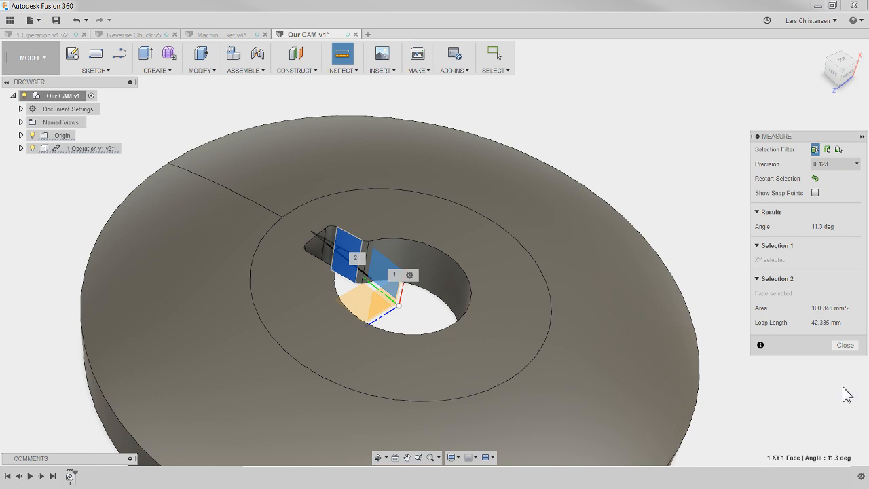
{"action": "left_click", "coordinate": [845, 346]}
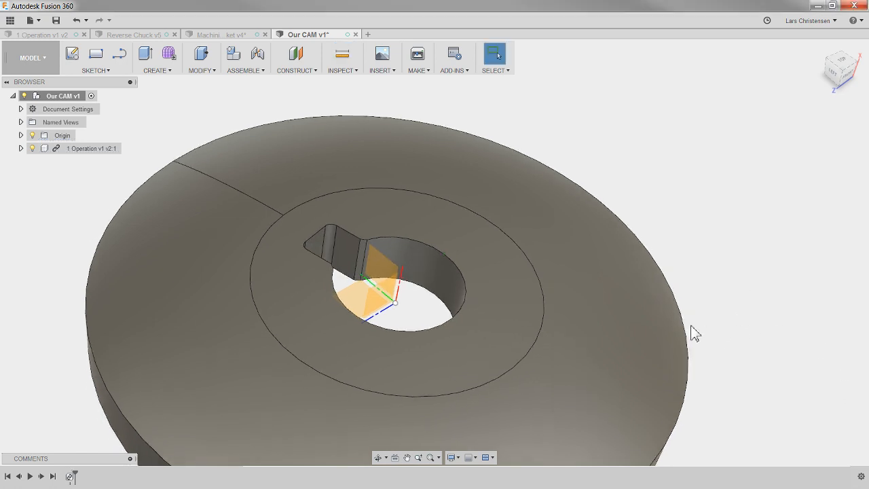
- Sketch a 20 mm diameter circle centred on the origin, on the horizontal origin plane parallel to the disc
{"action": "middle_click_drag", "start_coordinate": [691, 326], "coordinate": [677, 344], "text": "shift"}
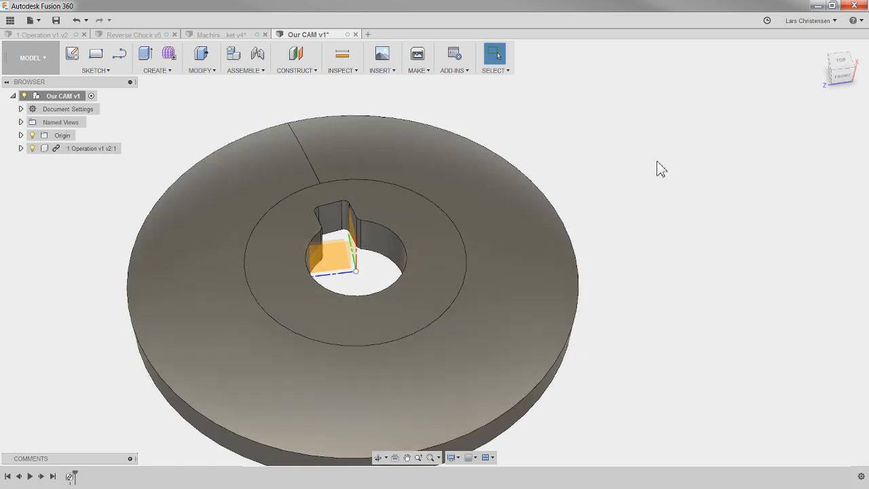
{"action": "scroll", "coordinate": [659, 169], "scroll_direction": "down", "scroll_amount": 2}
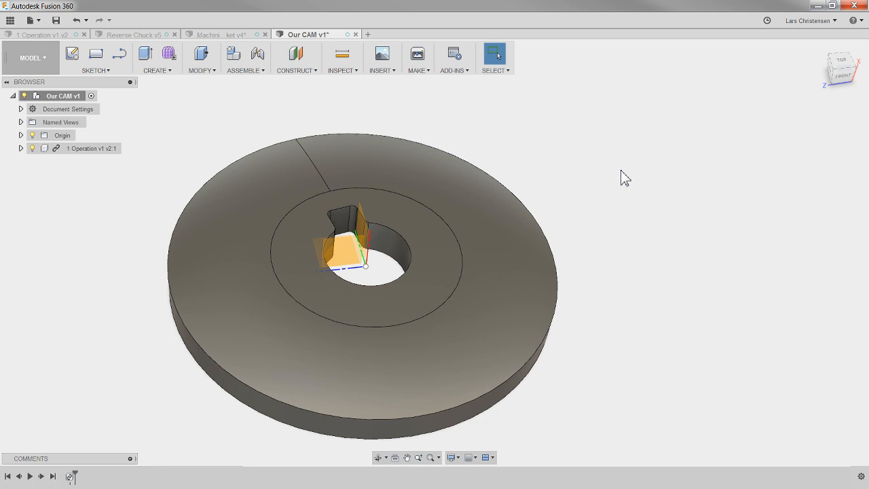
{"action": "scroll", "coordinate": [621, 170], "scroll_direction": "up", "scroll_amount": 1}
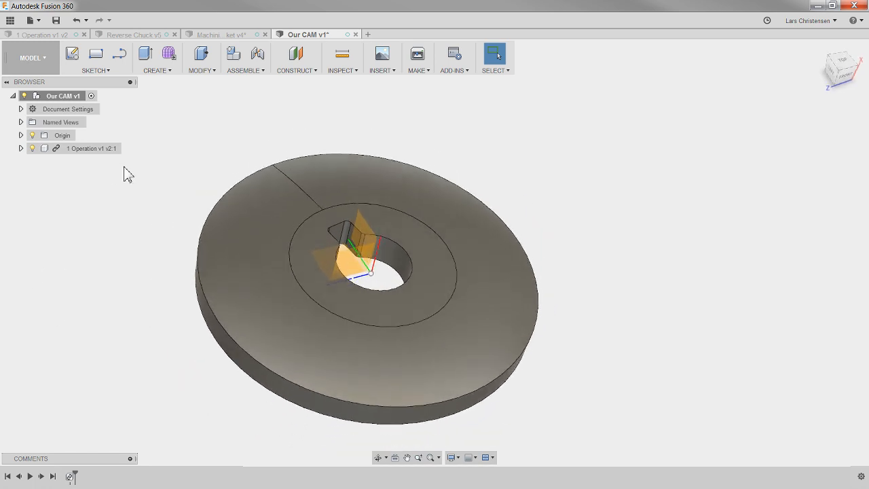
{"action": "left_click", "coordinate": [72, 60]}
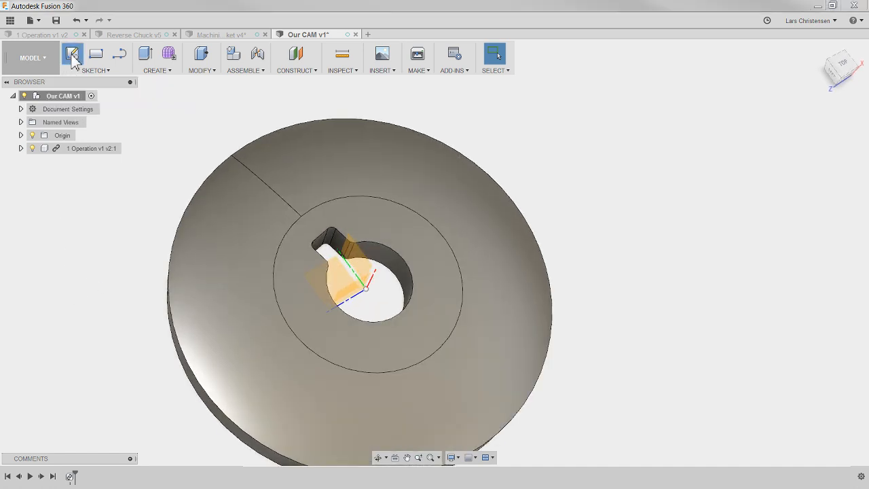
{"action": "left_click", "coordinate": [344, 282]}
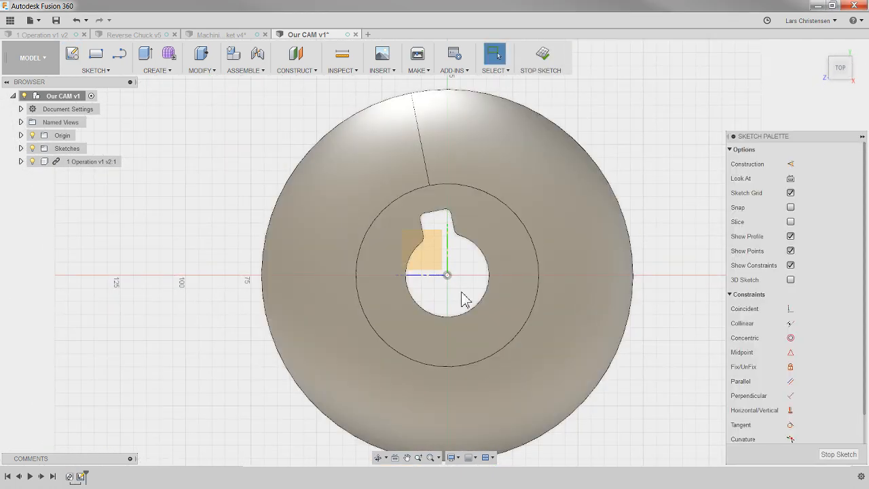
{"action": "key", "text": "c"}
{"action": "left_click", "coordinate": [447, 276]}
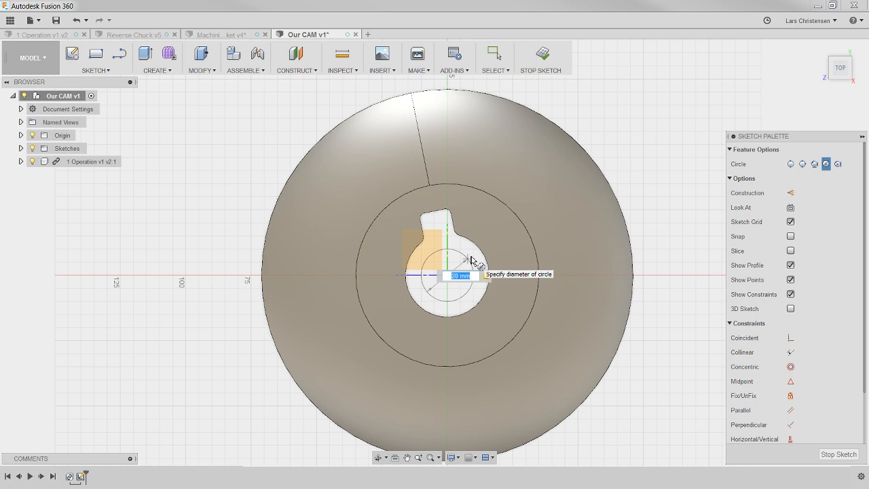
{"action": "key", "text": "Return"}
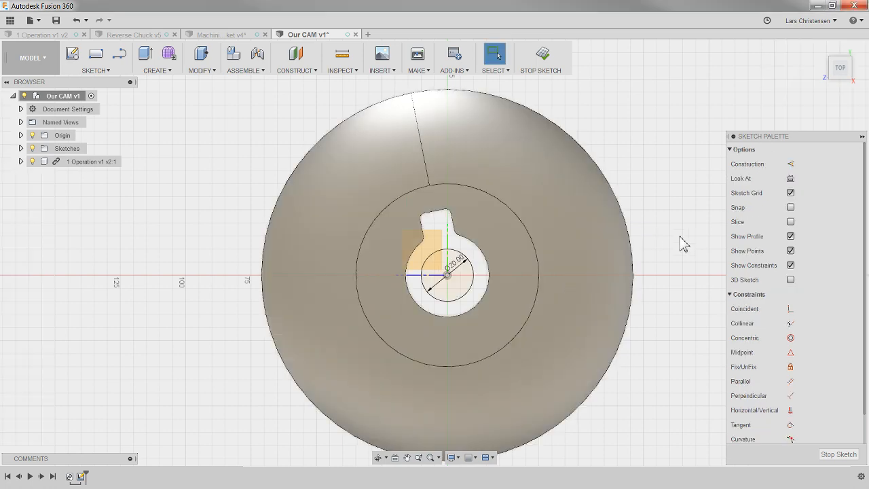
- Set up a rigid joint between the disc's central bore and the 20 mm sketch circle at the origin
{"action": "middle_click_drag", "start_coordinate": [675, 297], "coordinate": [560, 311], "text": "shift"}
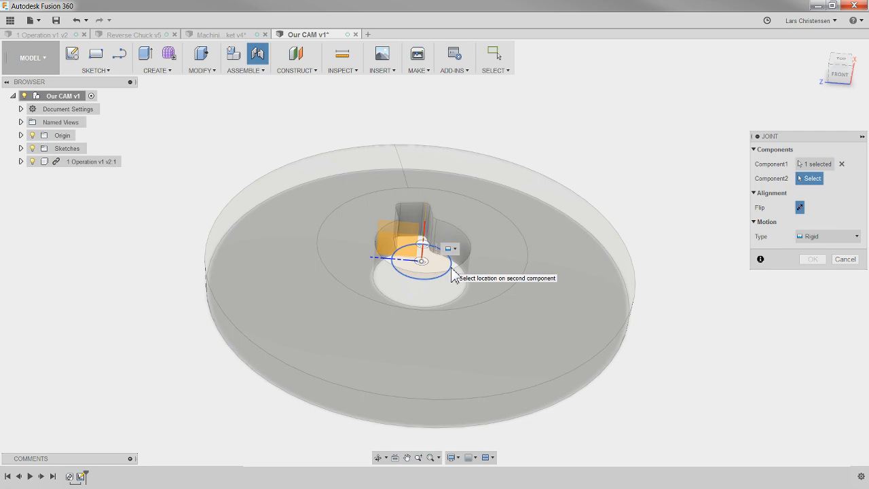
{"action": "left_click", "coordinate": [452, 266]}
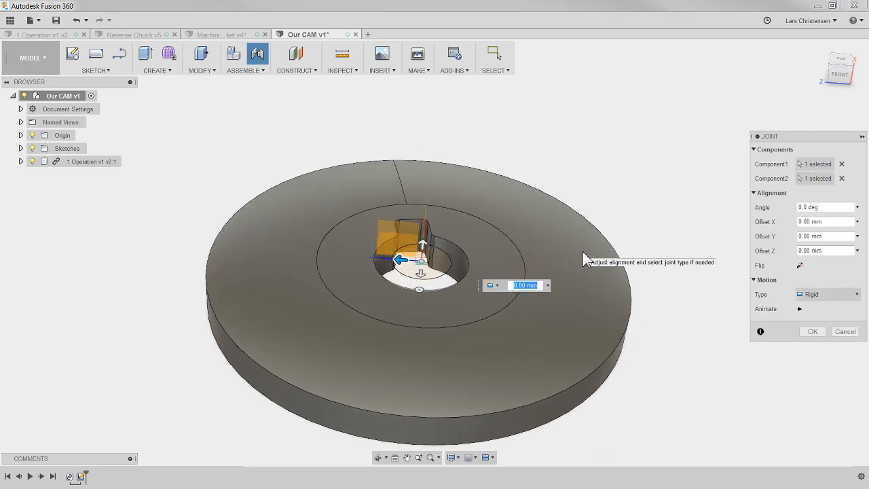
{"action": "middle_click_drag", "start_coordinate": [553, 224], "coordinate": [716, 180], "text": "shift"}
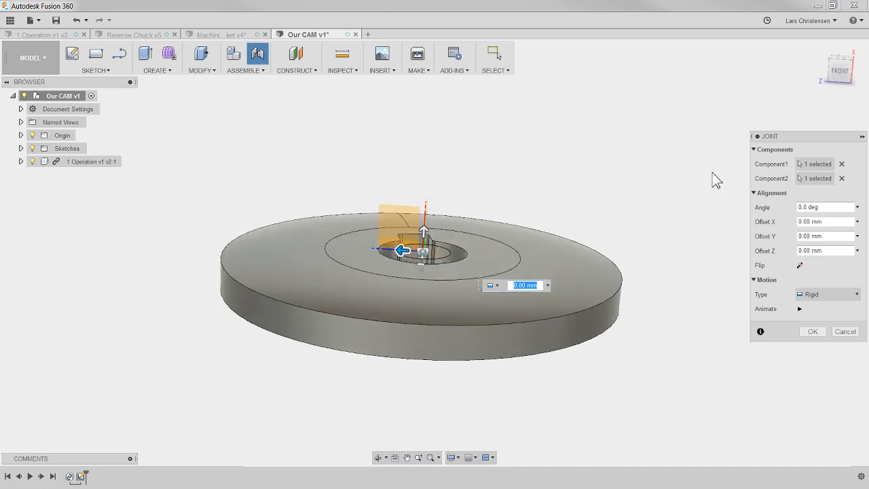
- Set the joint's alignment angle to -11.3 deg so the keyway lines up with the vertical axis in the Top view
{"action": "left_click", "coordinate": [843, 61]}
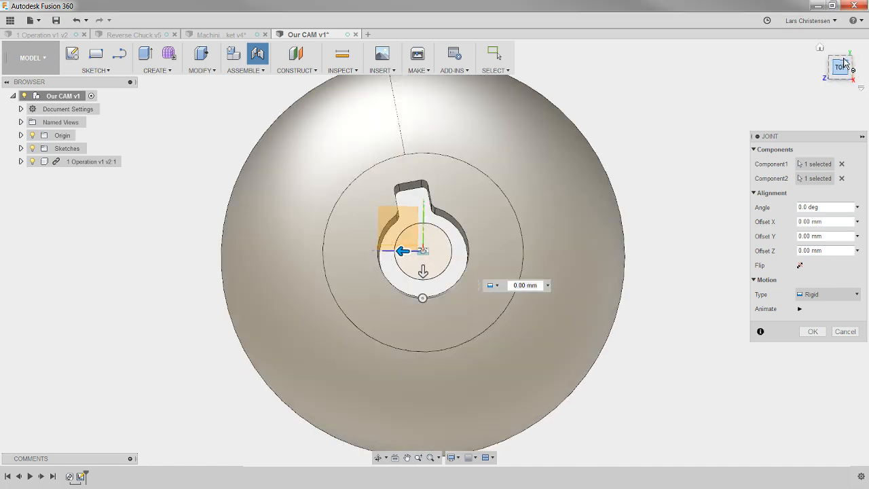
{"action": "scroll", "coordinate": [674, 109], "scroll_direction": "up", "scroll_amount": 1}
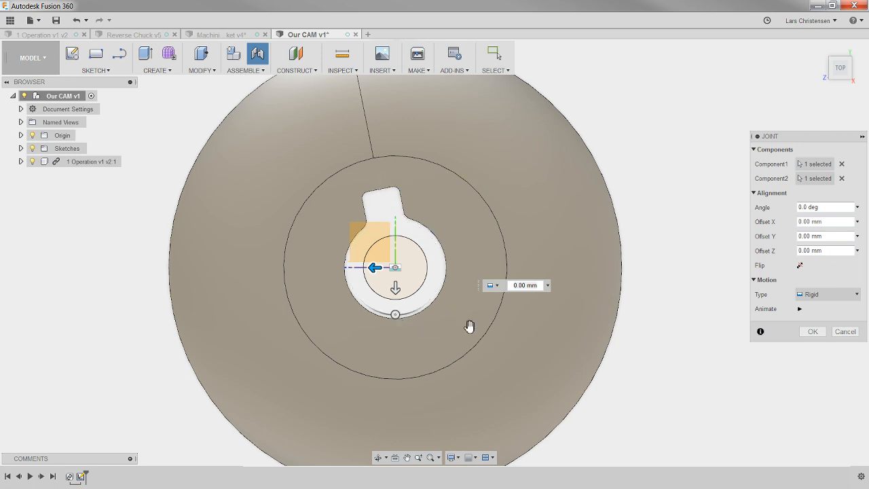
{"action": "mouse_move", "coordinate": [396, 314]}
{"action": "left_mouse_down"}
{"action": "mouse_move", "coordinate": [351, 305]}
{"action": "mouse_move", "coordinate": [410, 305]}
{"action": "mouse_move", "coordinate": [373, 309]}
{"action": "mouse_move", "coordinate": [393, 300]}
{"action": "left_mouse_up"}
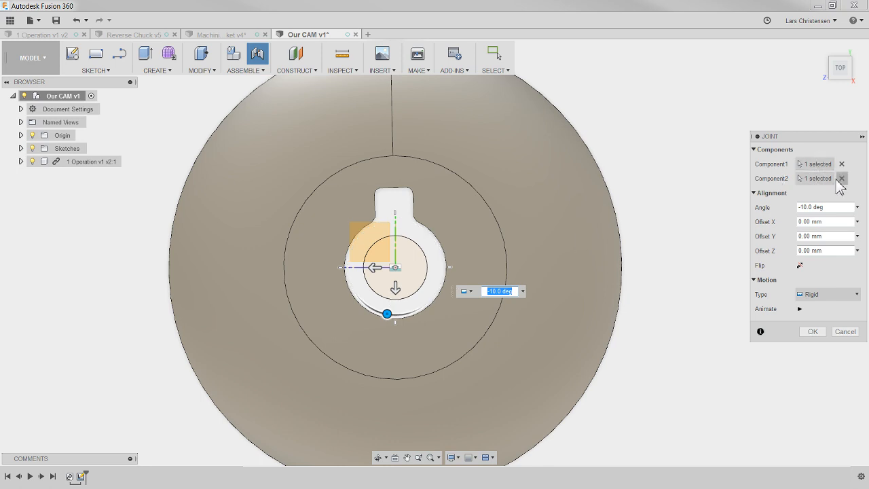
{"action": "left_click", "coordinate": [837, 208]}
{"action": "triple_click", "coordinate": [836, 208]}
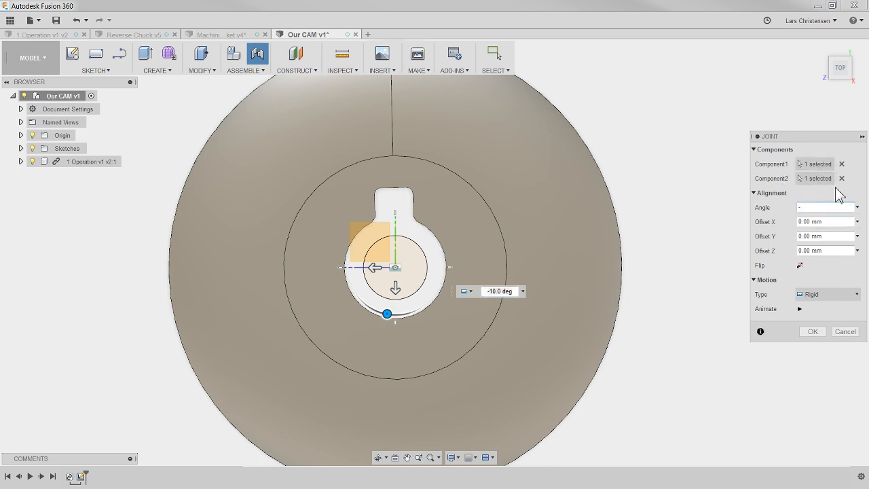
{"action": "type", "text": "-11.3"}
{"action": "key", "text": "Return"}
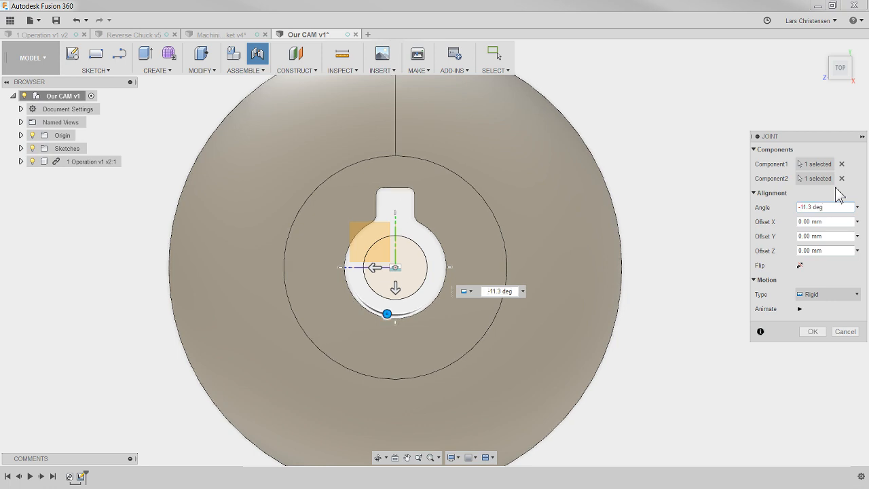
- Accept the rigid joint between the disc's bore and the sketch circle at the origin, and check the disc's placement
{"action": "key", "text": "Return"}
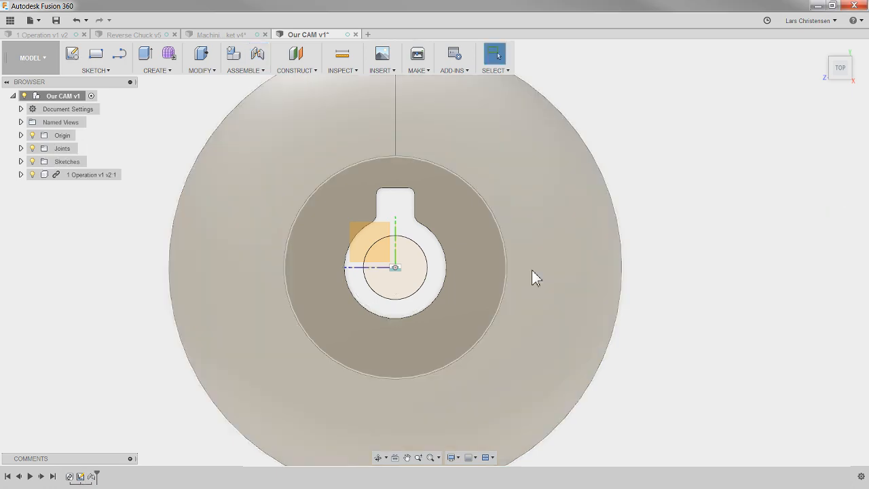
{"action": "middle_click_drag", "start_coordinate": [429, 271], "coordinate": [226, 153], "text": "shift"}
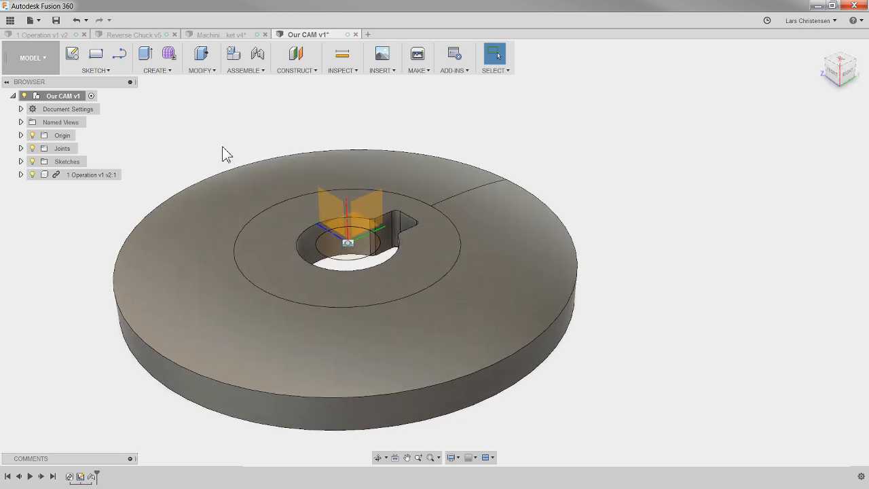
{"action": "scroll", "coordinate": [222, 147], "scroll_direction": "down", "scroll_amount": 2}
{"action": "scroll", "coordinate": [223, 147], "scroll_direction": "up", "scroll_amount": 1}
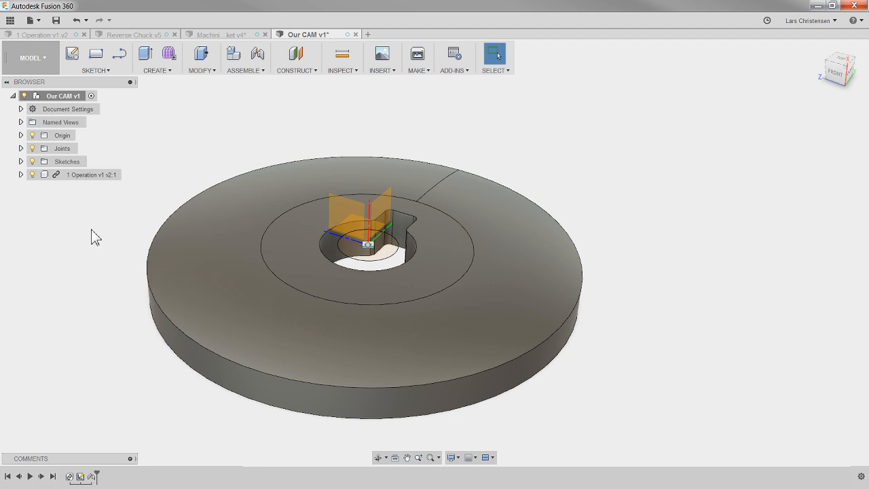
- Switch to the CAM workspace and start a new milling setup for the disc
{"action": "left_click", "coordinate": [37, 68]}
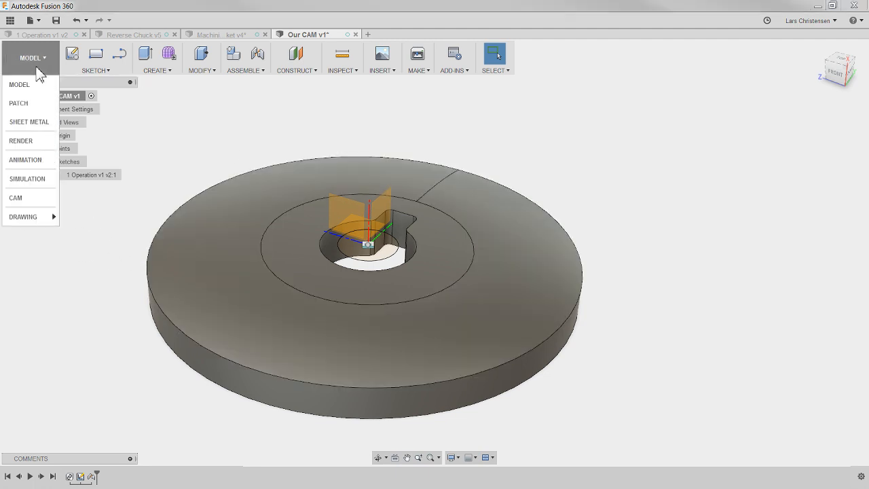
{"action": "left_click", "coordinate": [31, 199]}
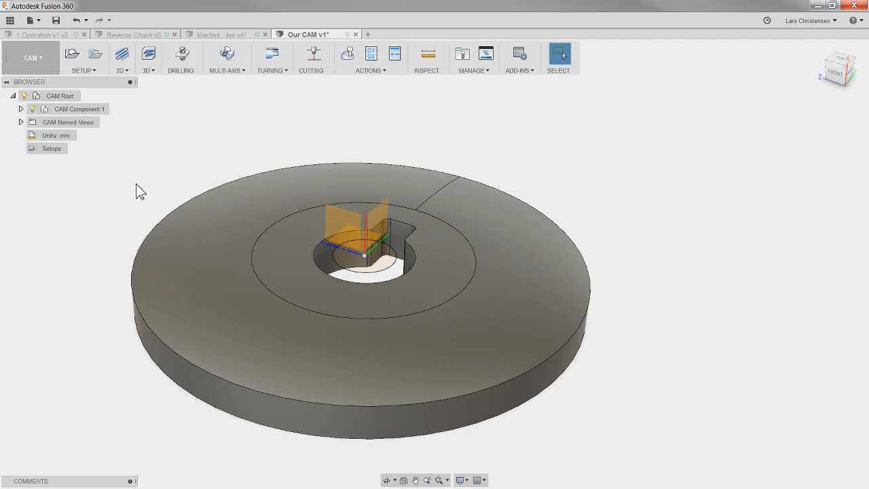
{"action": "left_click", "coordinate": [71, 56]}
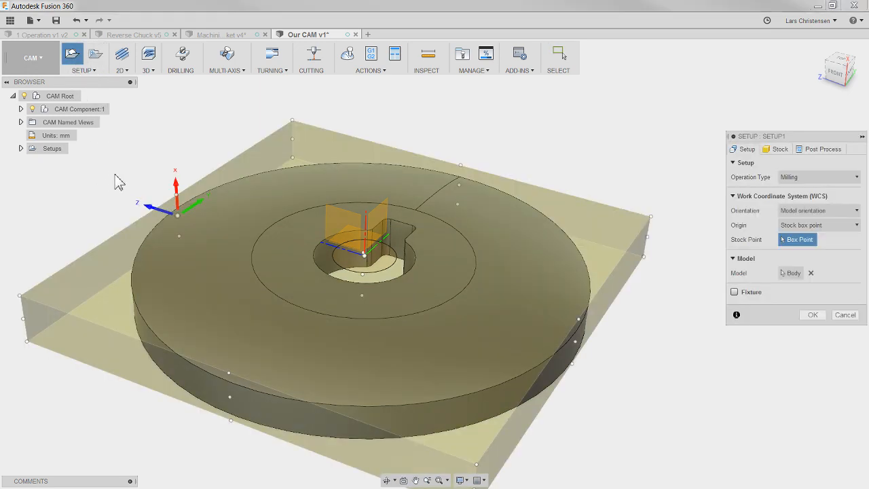
{"action": "middle_click_drag", "start_coordinate": [388, 294], "coordinate": [387, 250], "text": "shift"}
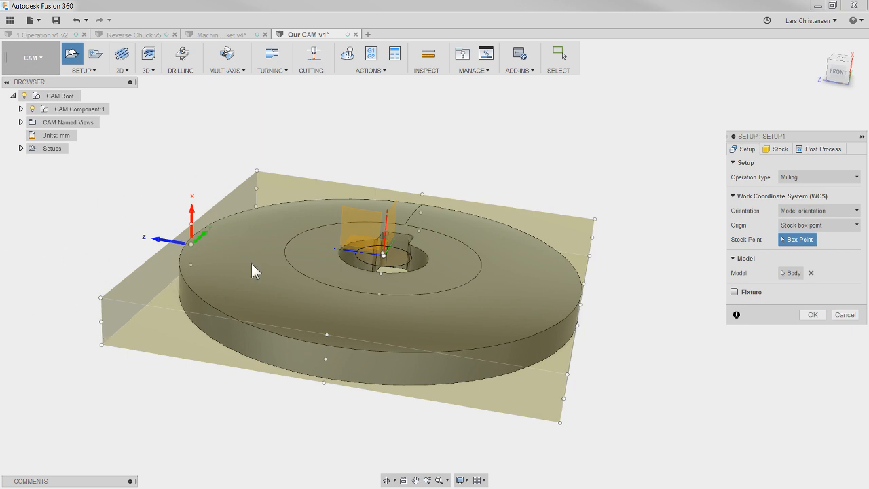
{"action": "middle_click_drag", "start_coordinate": [251, 270], "coordinate": [228, 246], "text": "shift"}
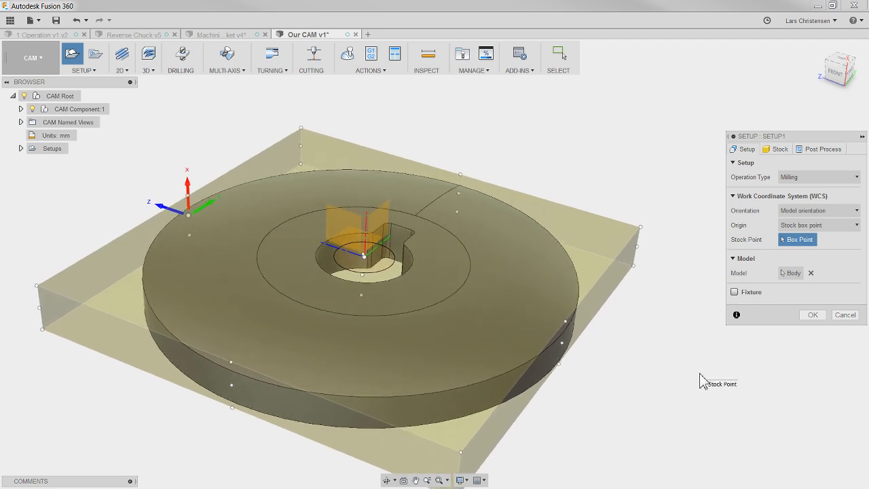
- Orient the setup by Z axis/plane and X axis, using the flat face around the bore for Z and a straight keyway edge for X
{"action": "left_click", "coordinate": [815, 211]}
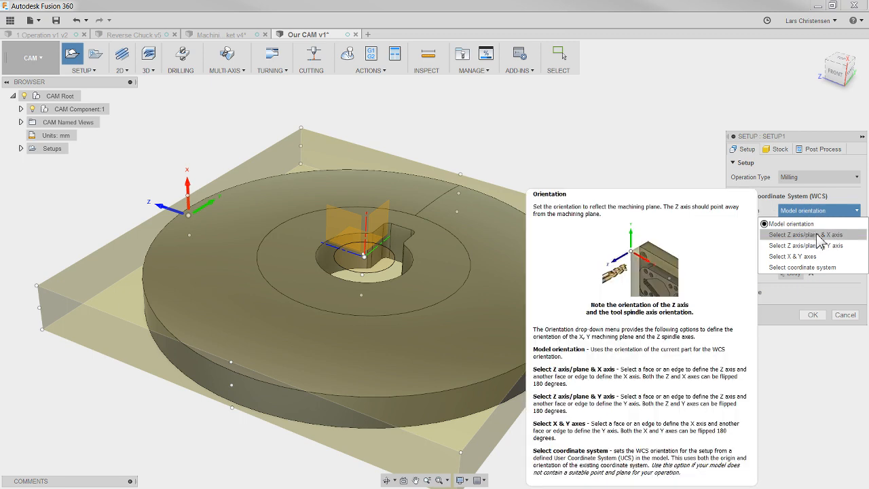
{"action": "left_click", "coordinate": [818, 236]}
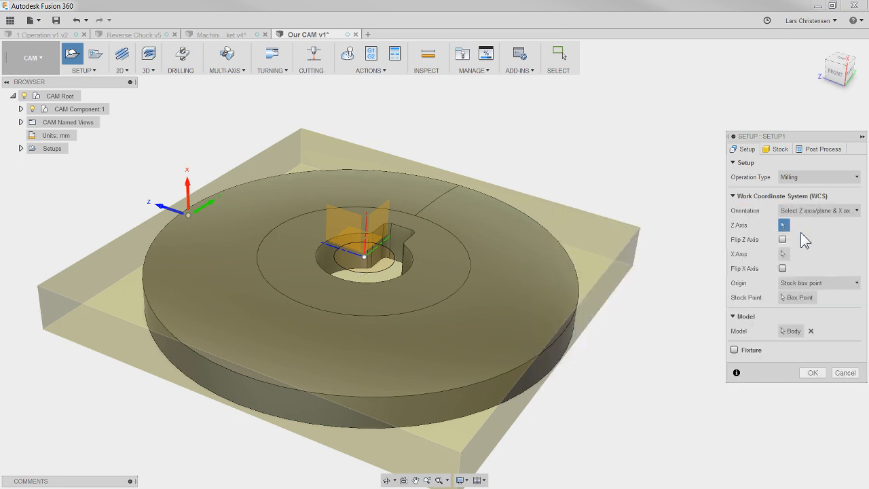
{"action": "left_click", "coordinate": [435, 277]}
{"action": "mouse_move", "coordinate": [395, 280]}
{"action": "middle_mouse_down", "text": "shift"}
{"action": "mouse_move", "coordinate": [333, 270]}
{"action": "mouse_move", "coordinate": [353, 199]}
{"action": "mouse_move", "coordinate": [389, 272]}
{"action": "middle_mouse_up", "text": "shift"}
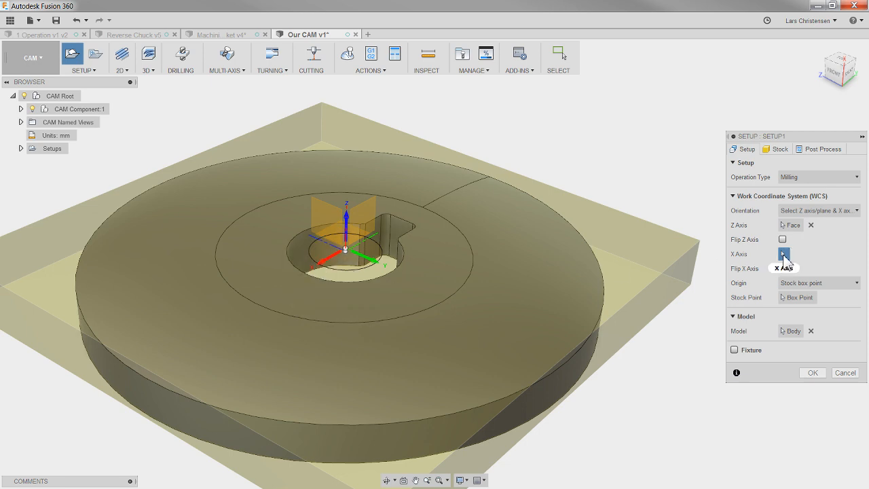
{"action": "left_click", "coordinate": [406, 229]}
{"action": "mouse_move", "coordinate": [439, 238]}
{"action": "middle_mouse_down", "text": "shift"}
{"action": "mouse_move", "coordinate": [699, 333]}
{"action": "mouse_move", "coordinate": [378, 238]}
{"action": "mouse_move", "coordinate": [412, 229]}
{"action": "mouse_move", "coordinate": [423, 277]}
{"action": "mouse_move", "coordinate": [342, 247]}
{"action": "mouse_move", "coordinate": [687, 294]}
{"action": "mouse_move", "coordinate": [493, 268]}
{"action": "mouse_move", "coordinate": [704, 305]}
{"action": "mouse_move", "coordinate": [483, 170]}
{"action": "mouse_move", "coordinate": [541, 257]}
{"action": "middle_mouse_up", "text": "shift"}
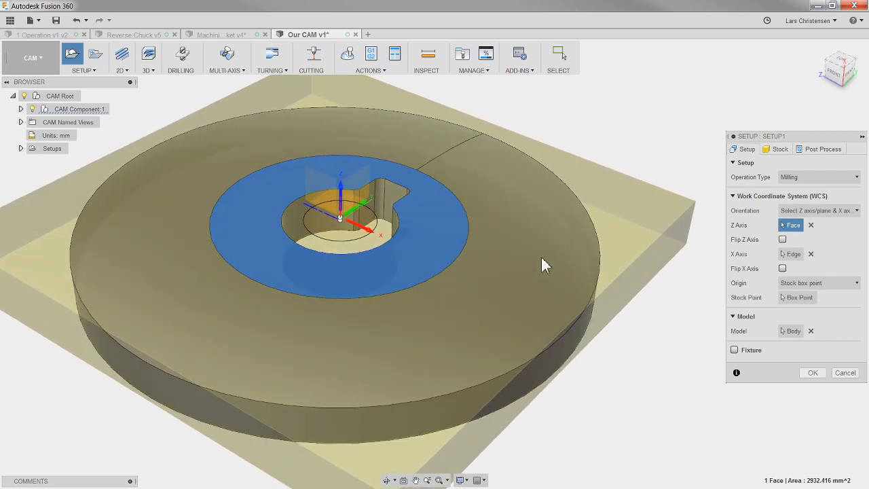
{"action": "scroll", "coordinate": [541, 257], "scroll_direction": "down", "scroll_amount": 3}
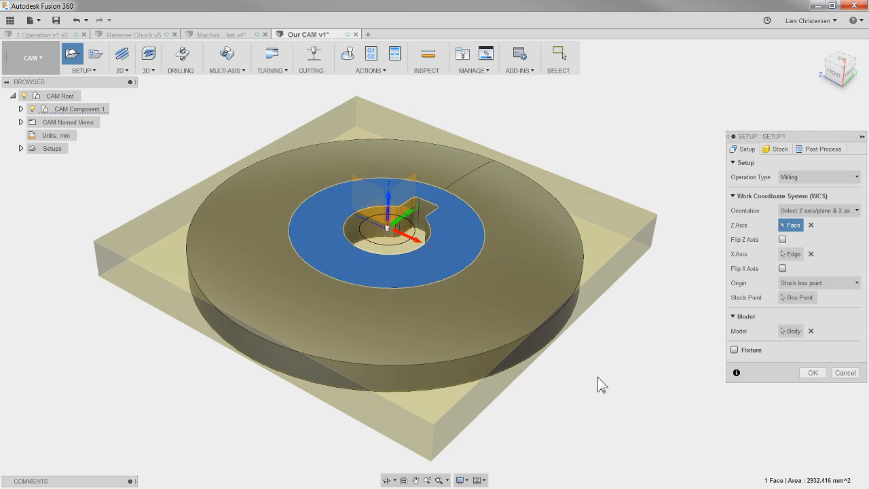
- Set the stock mode to a relative size cylinder and create the setup
{"action": "left_click", "coordinate": [778, 153]}
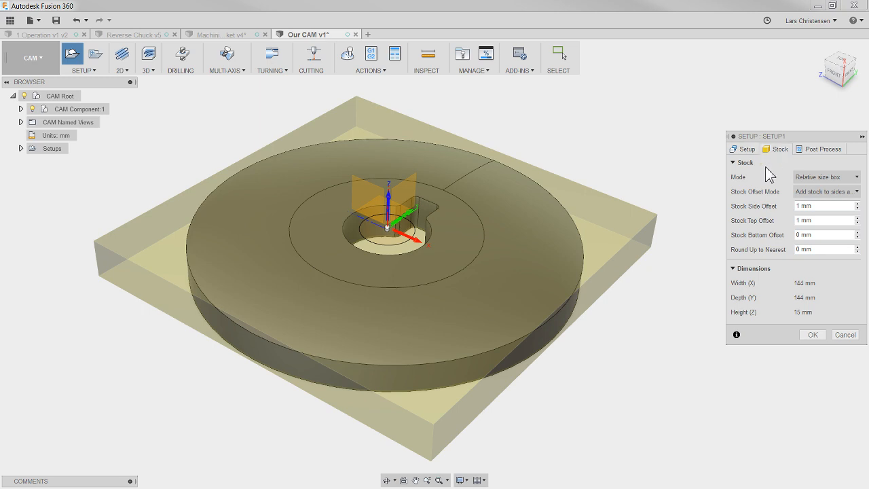
{"action": "left_click", "coordinate": [841, 178]}
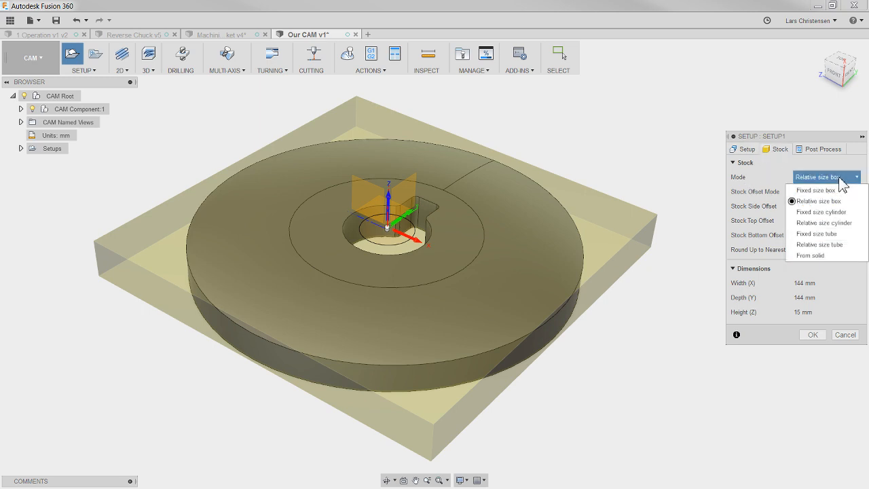
{"action": "left_click", "coordinate": [829, 226]}
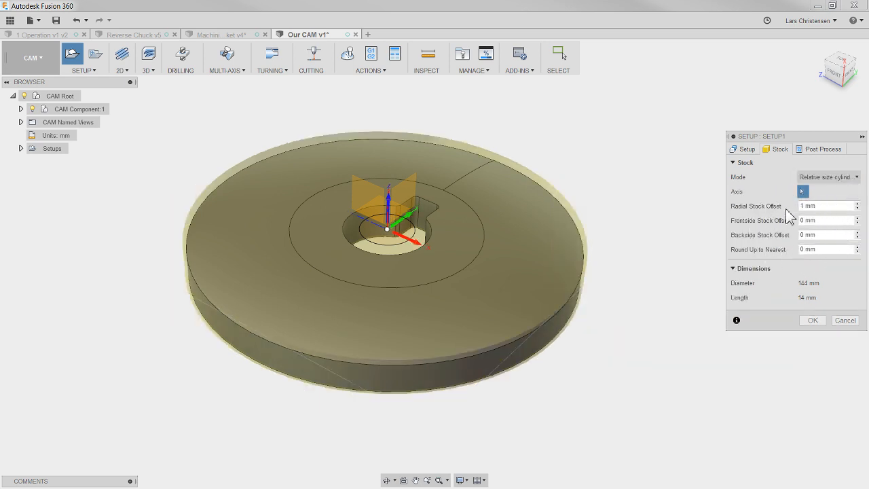
{"action": "middle_click_drag", "start_coordinate": [714, 266], "coordinate": [316, 289], "text": "shift"}
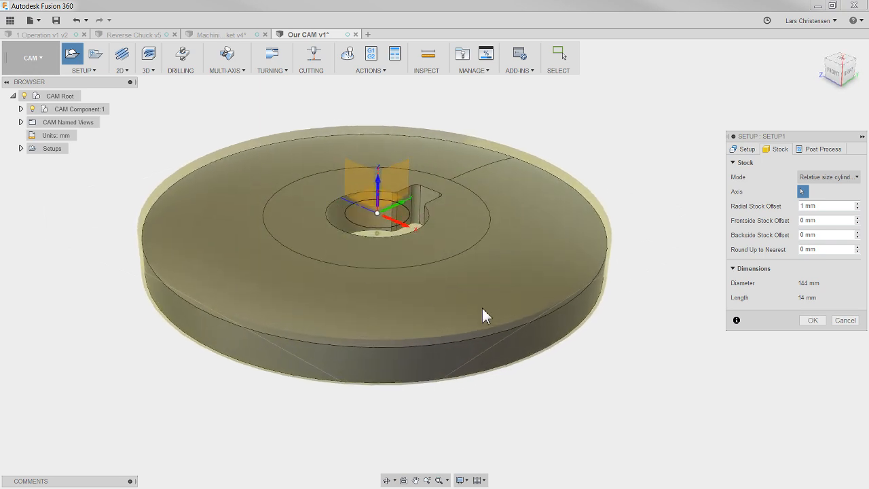
{"action": "left_click", "coordinate": [818, 321]}
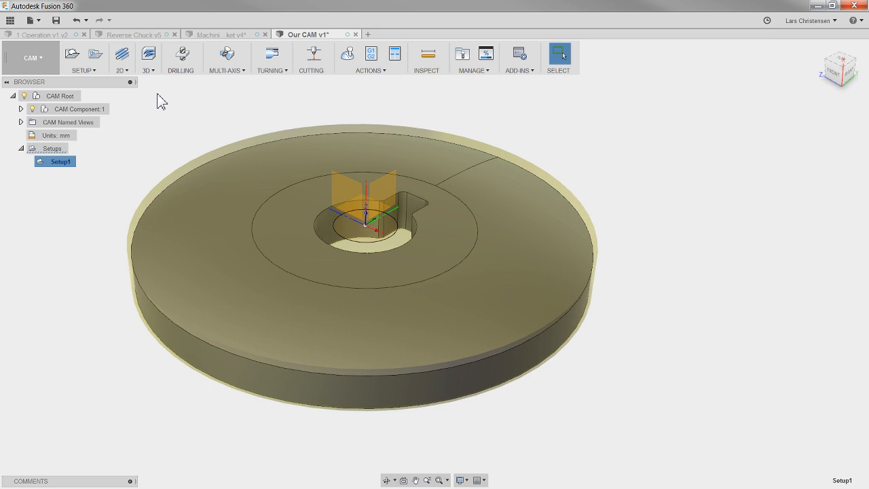
- Create a 3D Scallop toolpath with tool 21, the Ø6 mm ball mill from the Tutorial - Metric sample library
{"action": "left_click", "coordinate": [147, 71]}
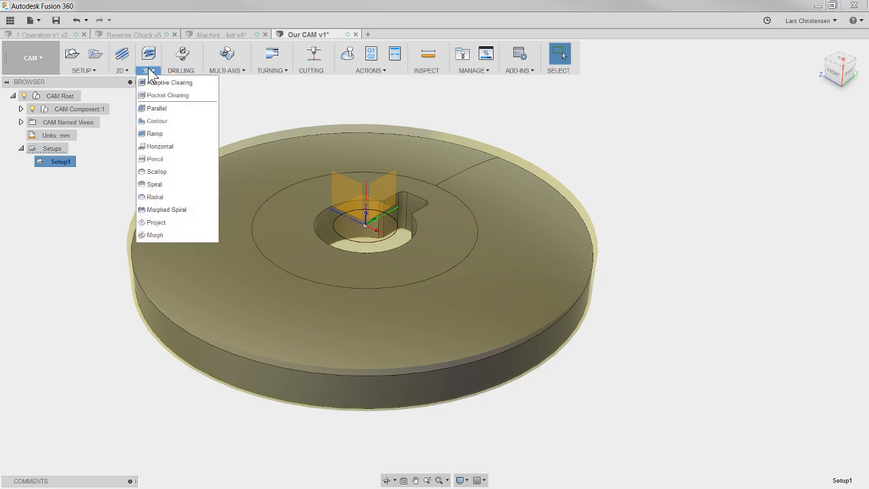
{"action": "left_click", "coordinate": [155, 173]}
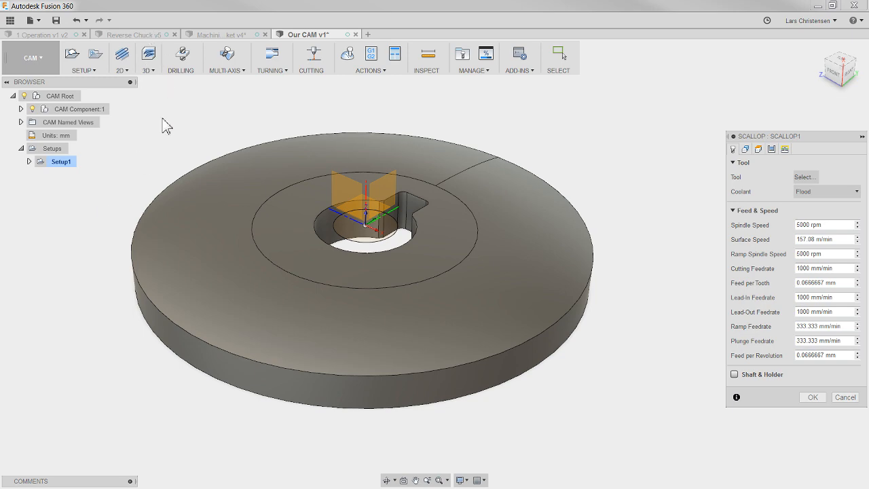
{"action": "left_click", "coordinate": [807, 176]}
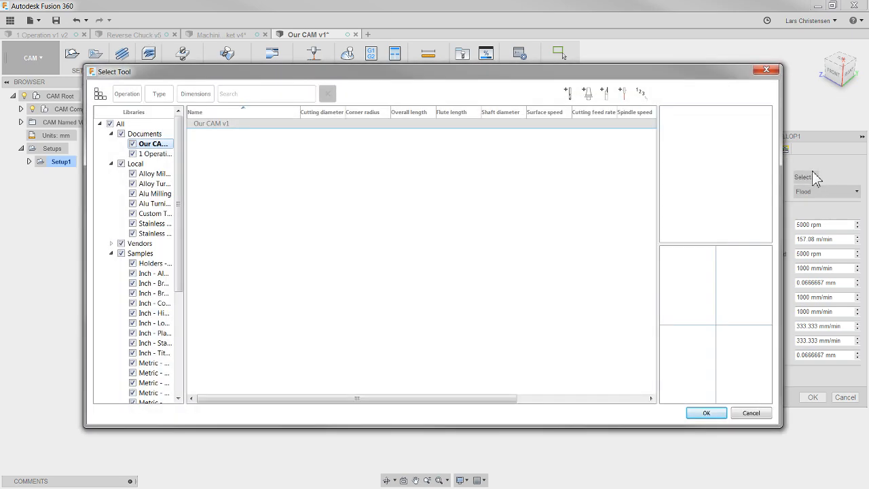
{"action": "left_click_drag", "start_coordinate": [173, 150], "coordinate": [171, 334]}
{"action": "left_click", "coordinate": [156, 393]}
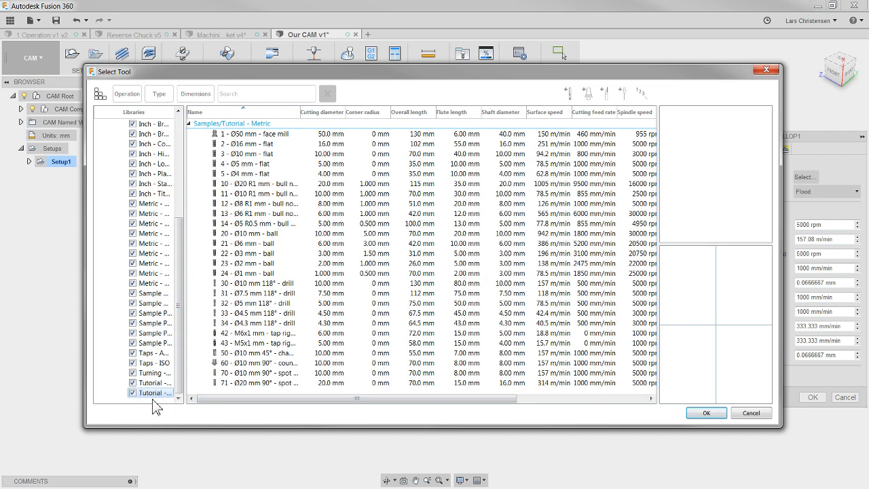
{"action": "left_click", "coordinate": [260, 244]}
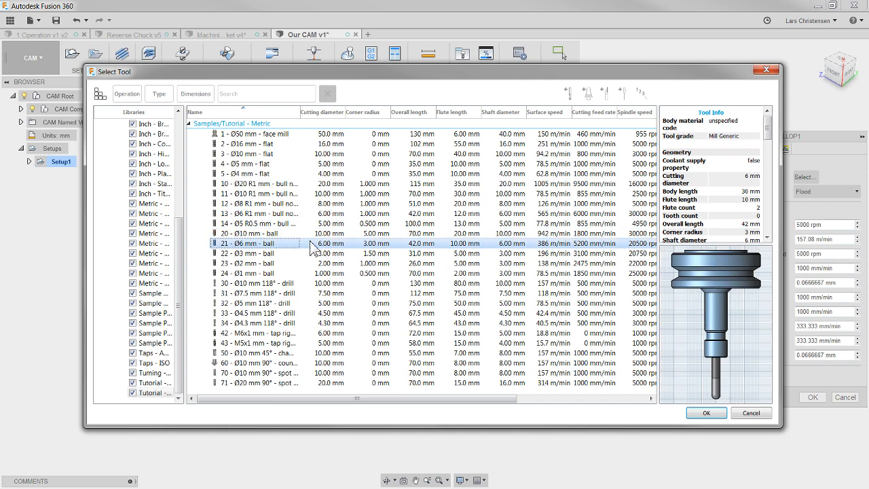
{"action": "left_click", "coordinate": [706, 413]}
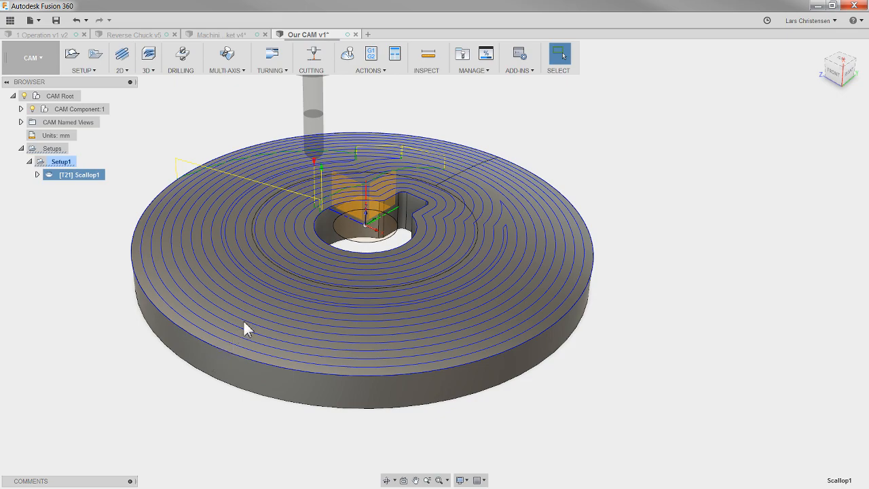
- Edit the Scallop operation to use a selected machining boundary: the circle around the central flat face and the disc's upper outer edge
{"action": "middle_click_drag", "start_coordinate": [360, 305], "coordinate": [360, 251], "text": "shift"}
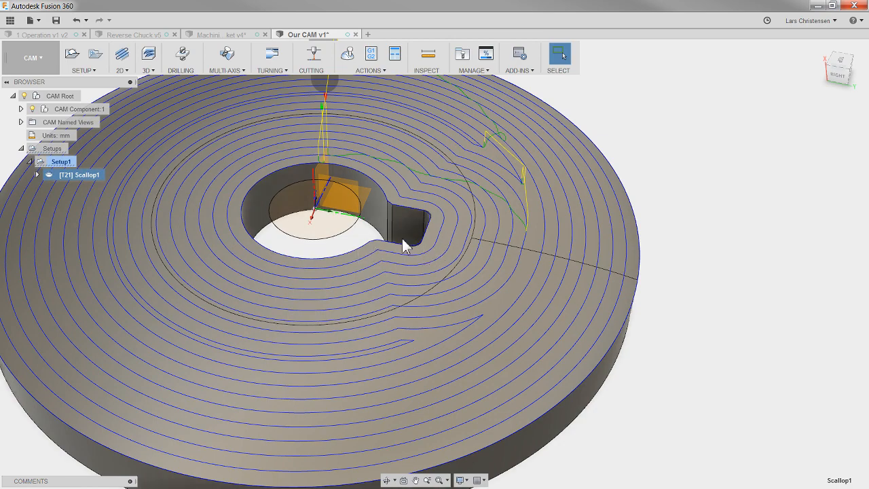
{"action": "scroll", "coordinate": [419, 244], "scroll_direction": "down", "scroll_amount": 4}
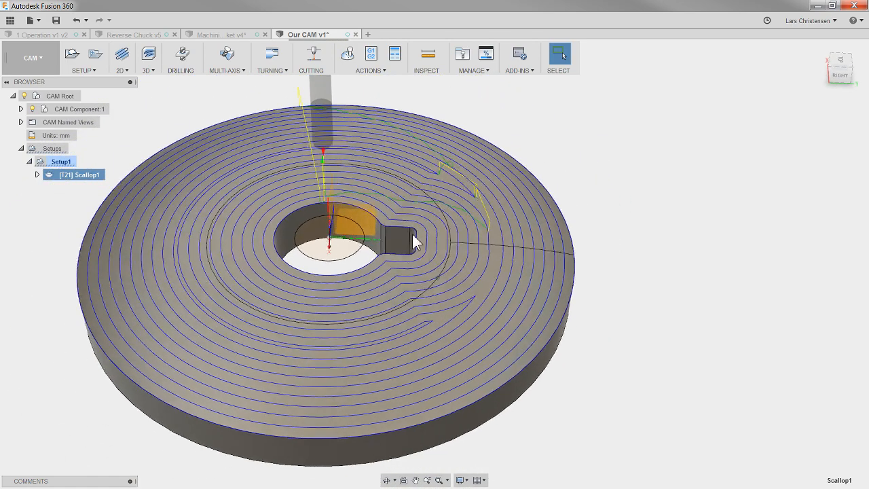
{"action": "middle_click_drag", "start_coordinate": [413, 240], "coordinate": [659, 238], "text": "shift"}
{"action": "scroll", "coordinate": [461, 263], "scroll_direction": "up", "scroll_amount": 1}
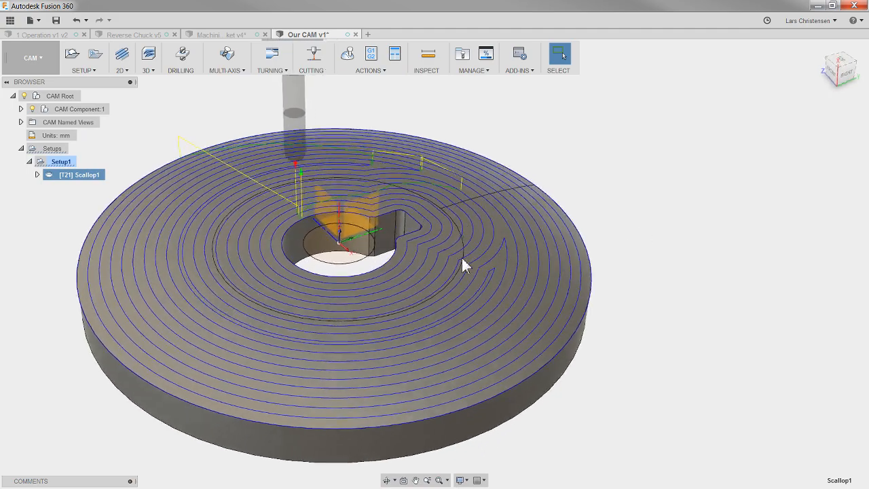
{"action": "middle_click_drag", "start_coordinate": [581, 234], "coordinate": [550, 252], "text": "shift"}
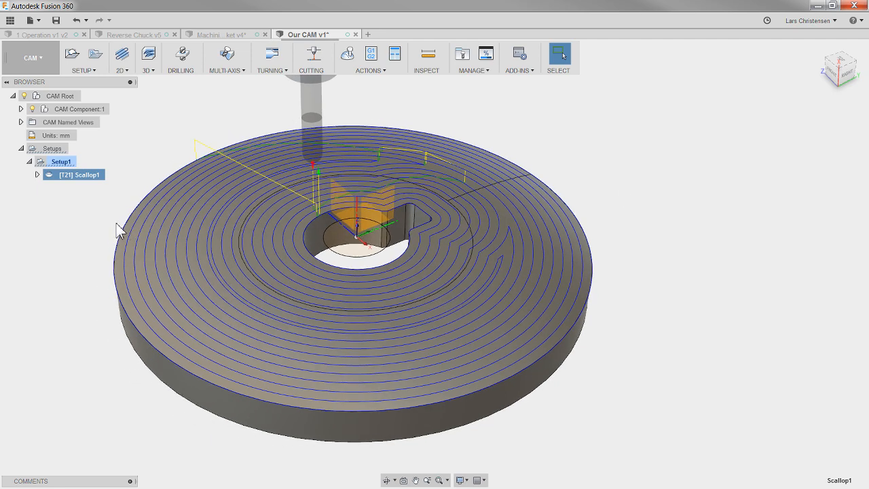
{"action": "right_click", "coordinate": [77, 178]}
{"action": "left_click", "coordinate": [93, 183]}
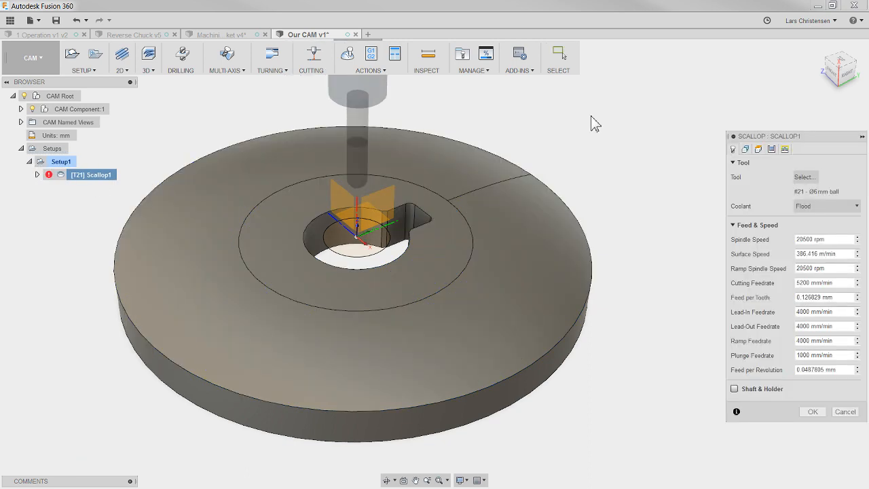
{"action": "left_click", "coordinate": [746, 150]}
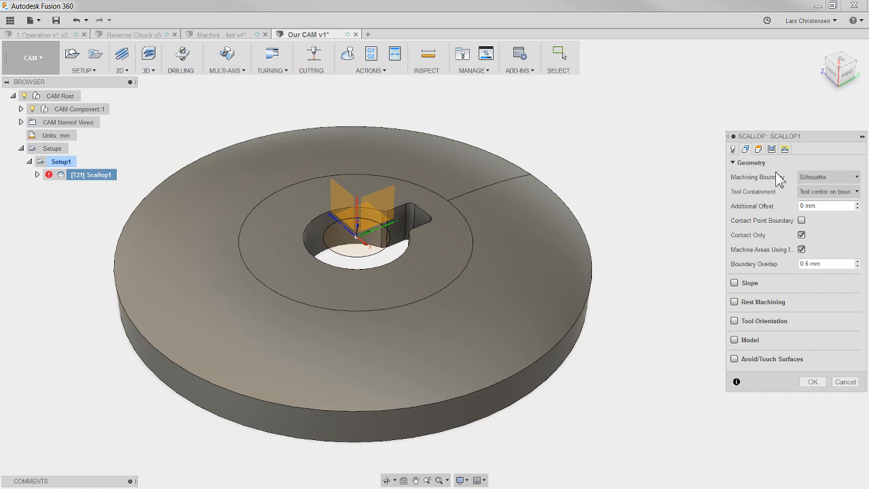
{"action": "left_click", "coordinate": [819, 177]}
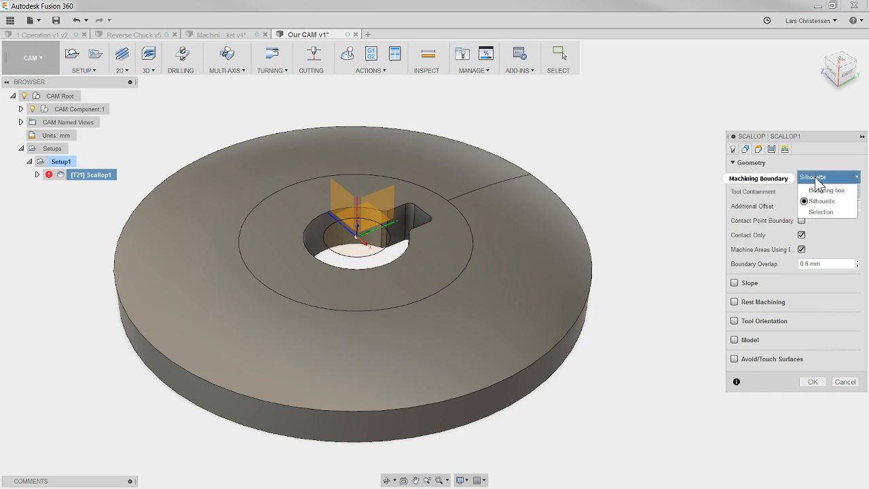
{"action": "left_click", "coordinate": [822, 212]}
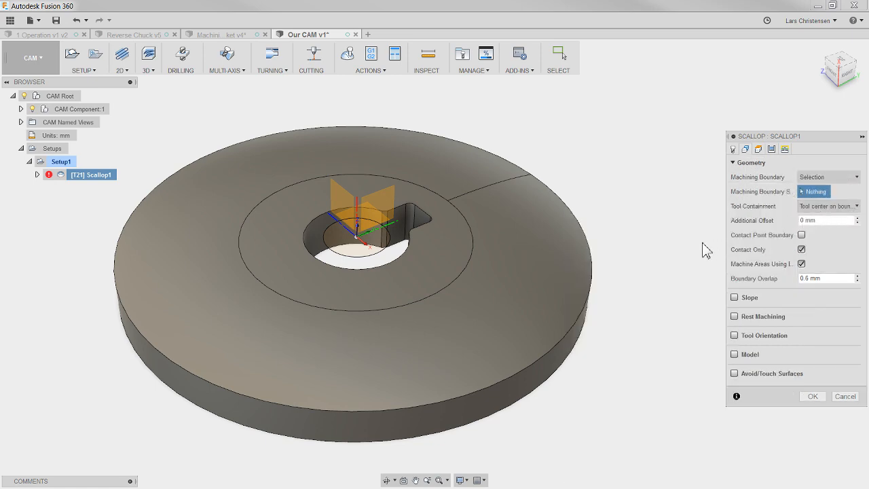
{"action": "left_click", "coordinate": [459, 277]}
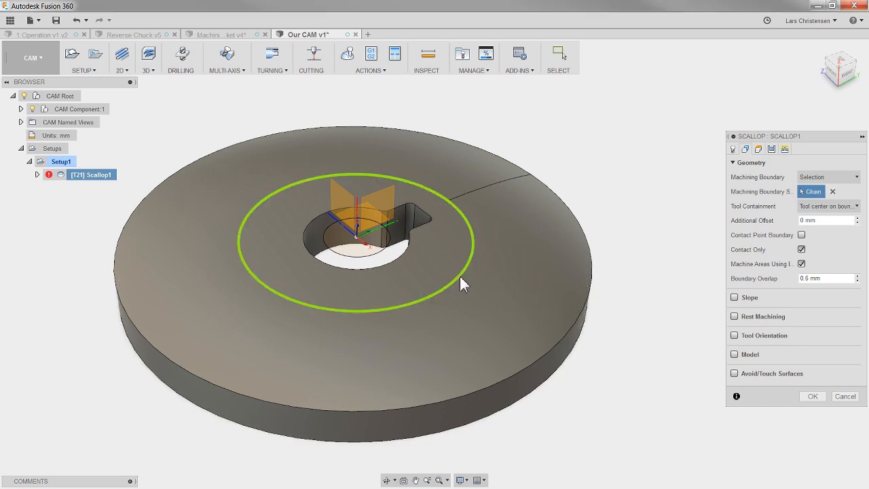
{"action": "left_click", "coordinate": [586, 327]}
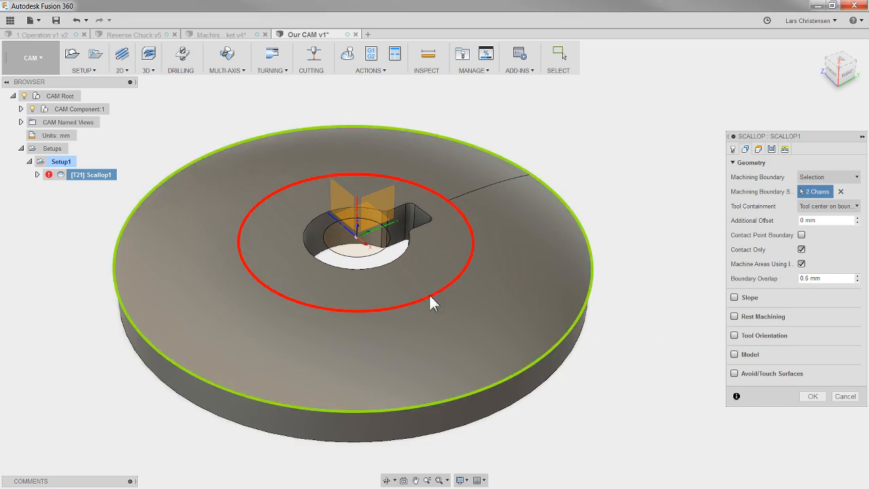
{"action": "left_click", "coordinate": [812, 396]}
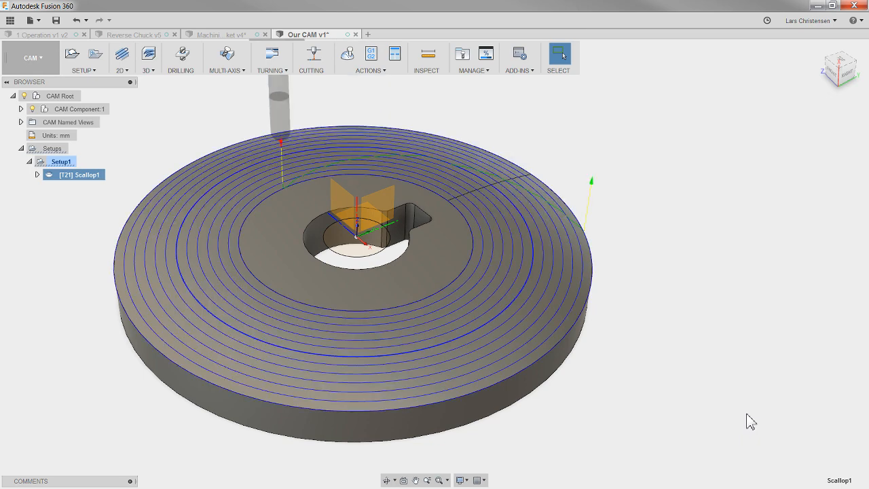
- Edit the Scallop operation to set its stepover to 0.5 mm and regenerate the toolpath
{"action": "middle_click_drag", "start_coordinate": [589, 452], "coordinate": [61, 291], "text": "shift"}
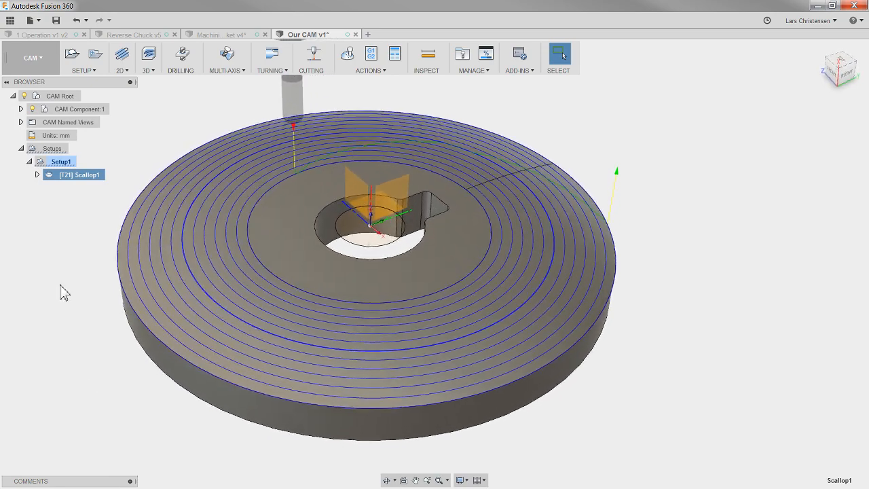
{"action": "right_click", "coordinate": [87, 177]}
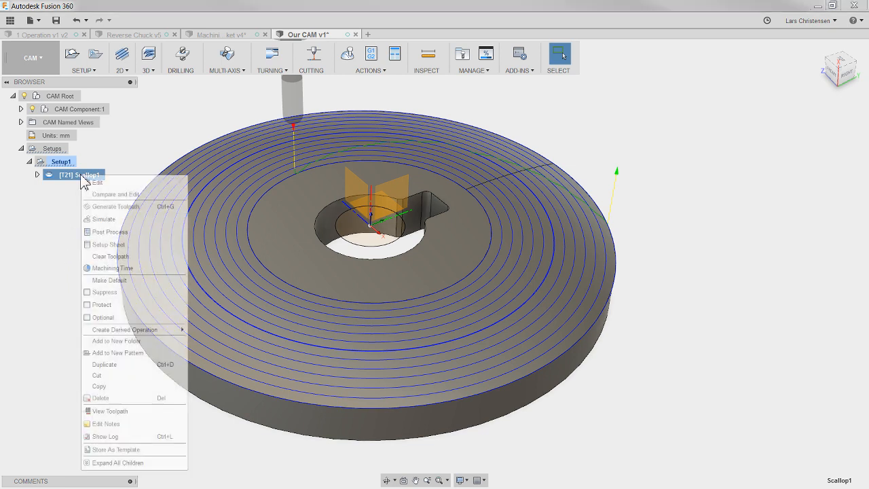
{"action": "left_click", "coordinate": [97, 183]}
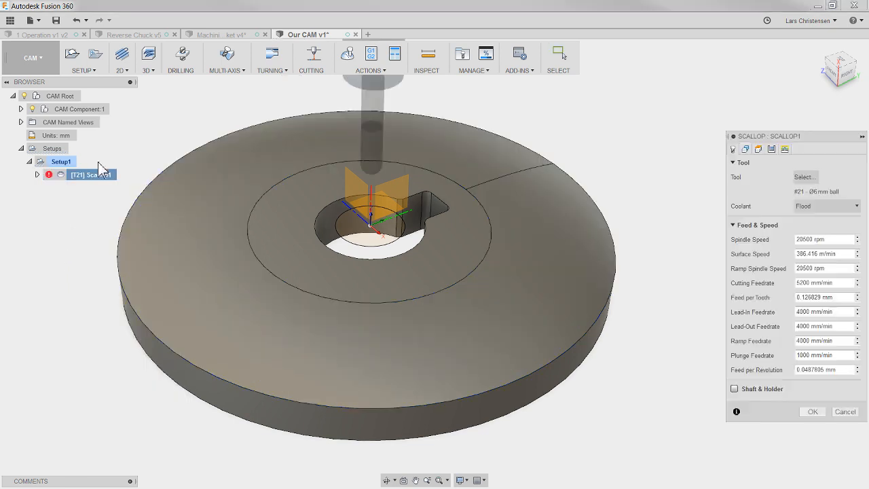
{"action": "left_click", "coordinate": [758, 150]}
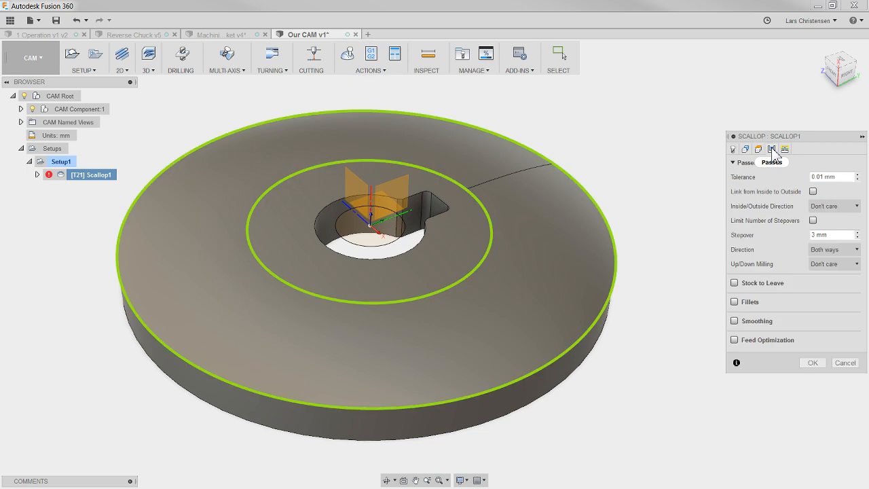
{"action": "double_click", "coordinate": [812, 235]}
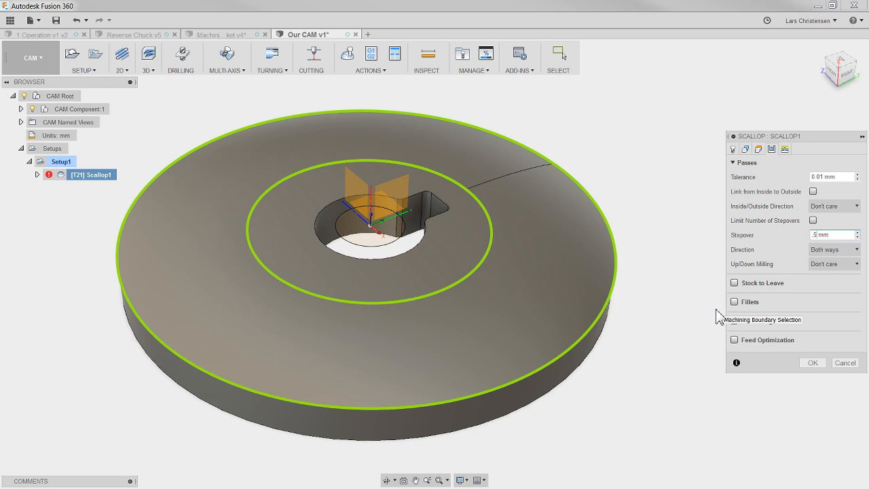
{"action": "key", "text": "Return"}
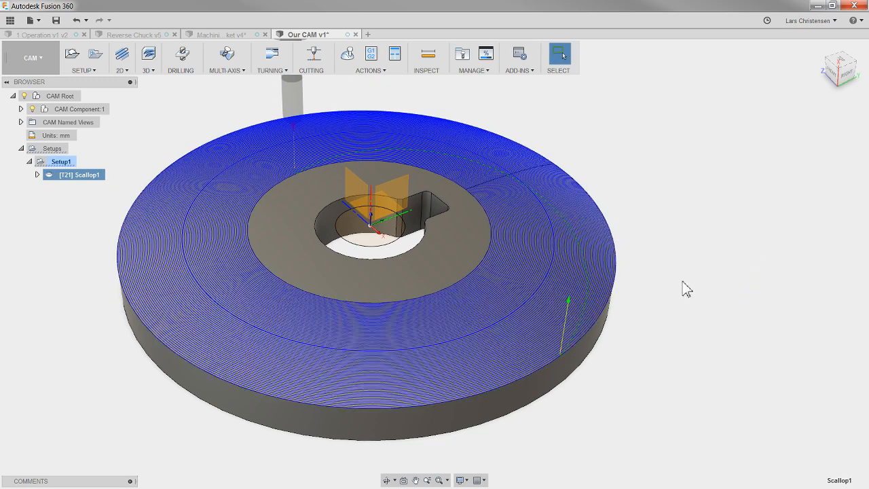
{"action": "middle_click_drag", "start_coordinate": [166, 424], "coordinate": [101, 283], "text": "shift"}
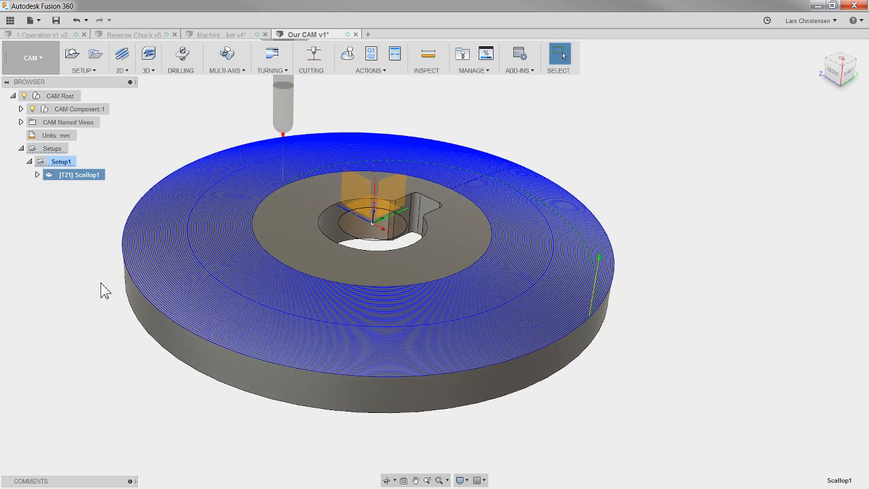
{"action": "scroll", "coordinate": [101, 284], "scroll_direction": "up", "scroll_amount": 1}
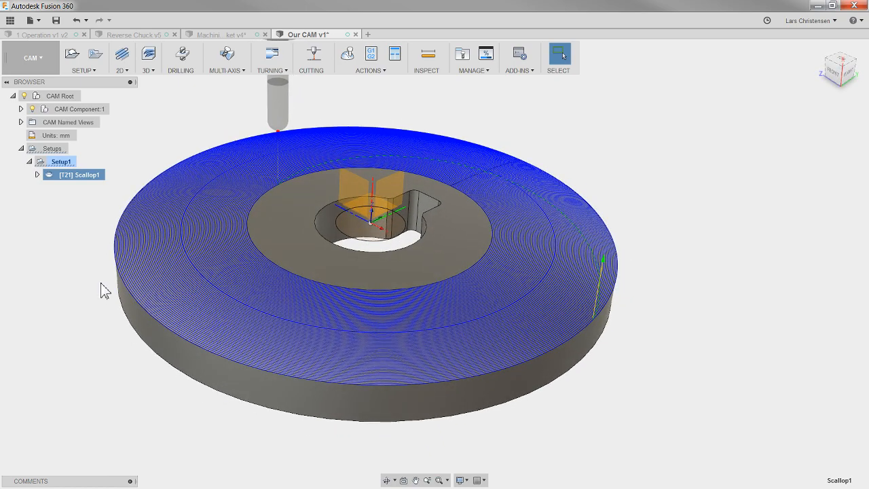
- Create a 2D Adaptive Clearing operation using the 3 - Ø10 mm flat tool from the metric tutorial library
{"action": "scroll", "coordinate": [101, 291], "scroll_direction": "up", "scroll_amount": 2}
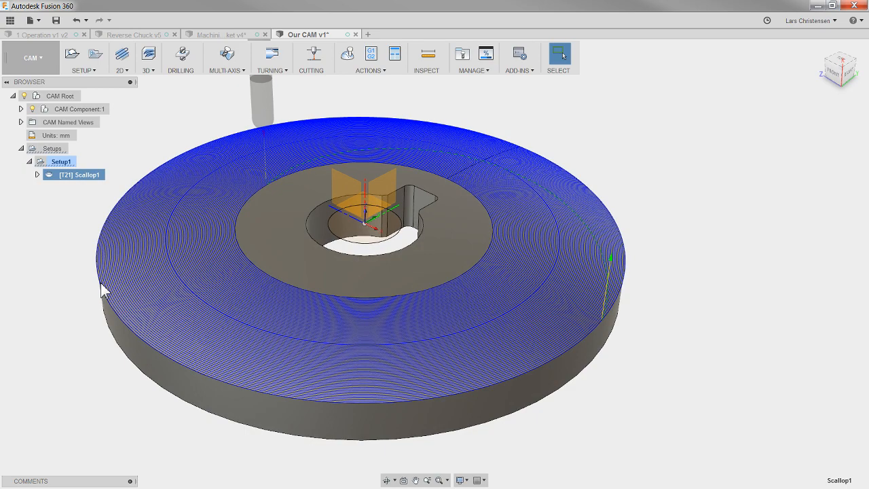
{"action": "scroll", "coordinate": [100, 291], "scroll_direction": "up", "scroll_amount": 2}
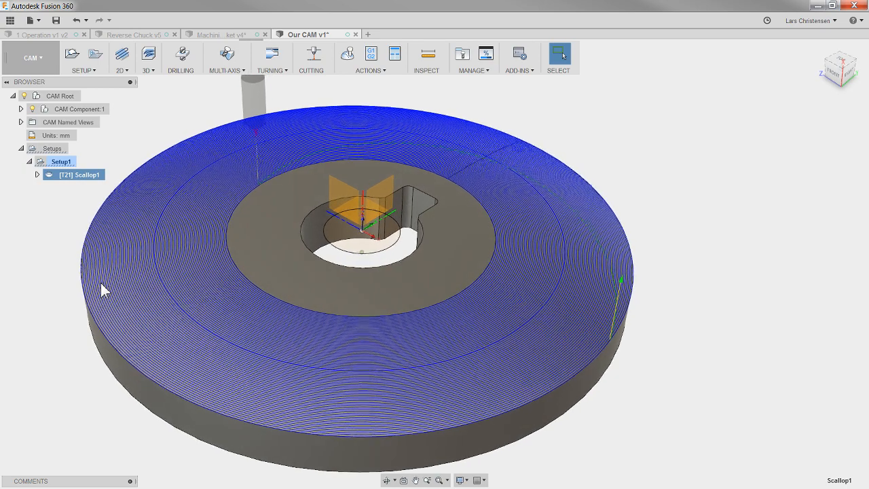
{"action": "scroll", "coordinate": [101, 290], "scroll_direction": "down", "scroll_amount": 1}
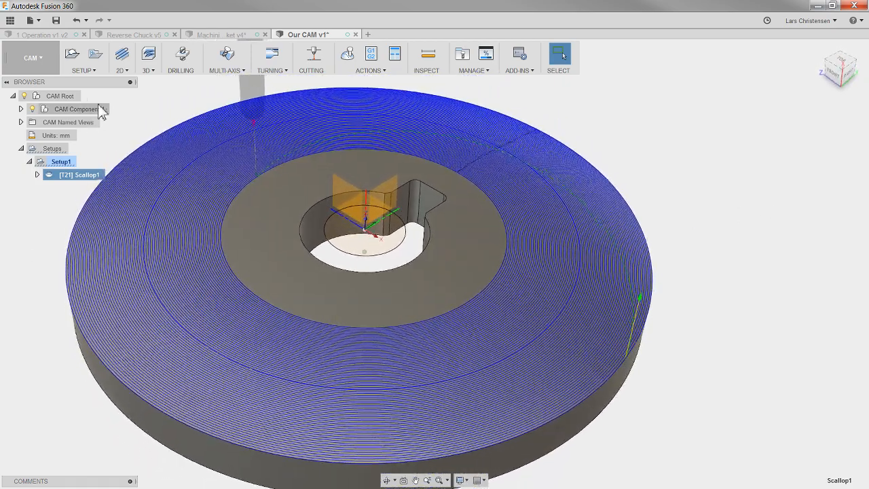
{"action": "left_click", "coordinate": [122, 71]}
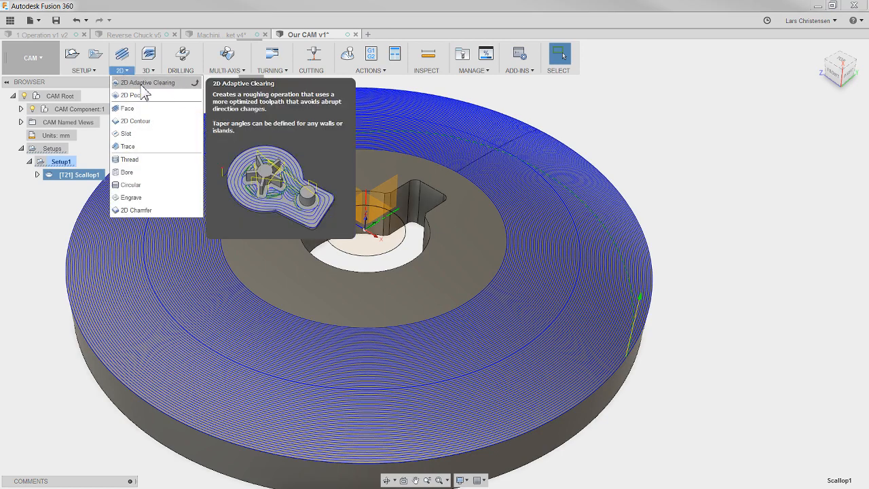
{"action": "left_click", "coordinate": [142, 84]}
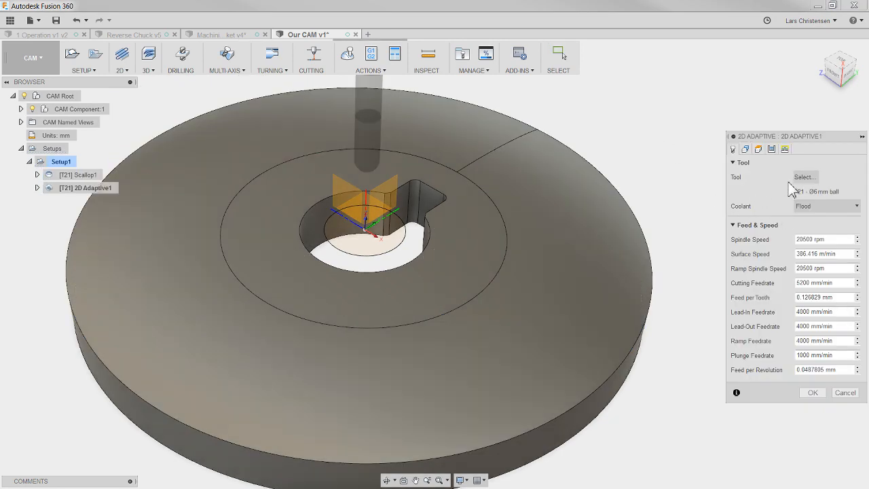
{"action": "left_click", "coordinate": [800, 178]}
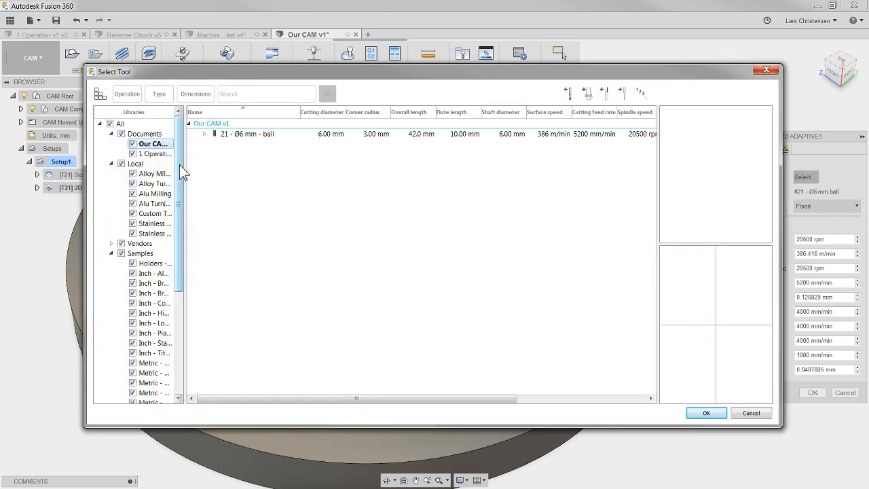
{"action": "left_click_drag", "start_coordinate": [180, 166], "coordinate": [180, 275]}
{"action": "left_click", "coordinate": [153, 393]}
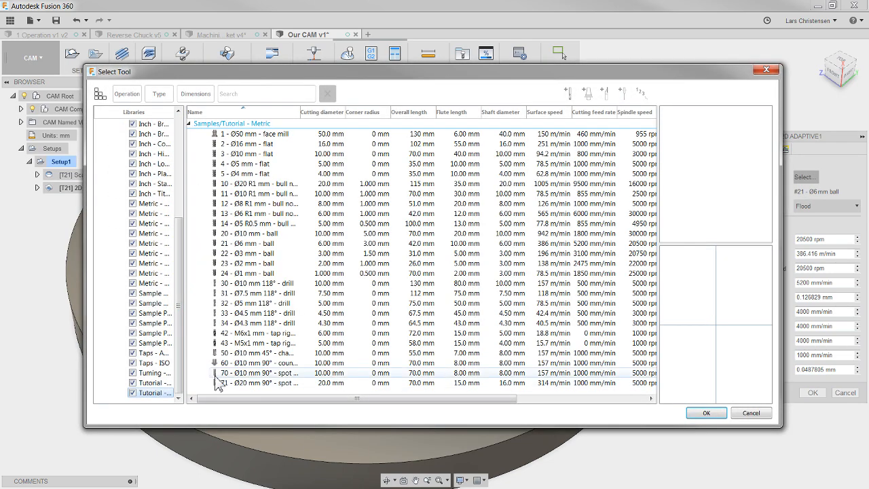
{"action": "left_click", "coordinate": [334, 254]}
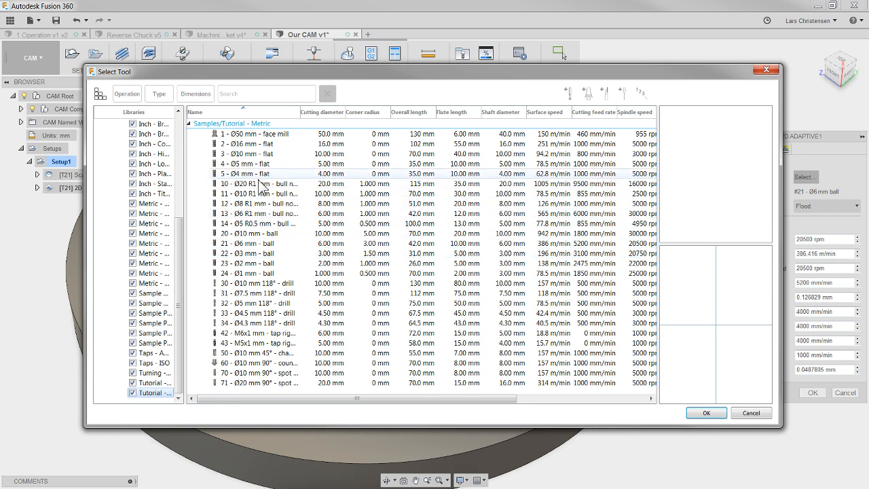
{"action": "left_click", "coordinate": [248, 155]}
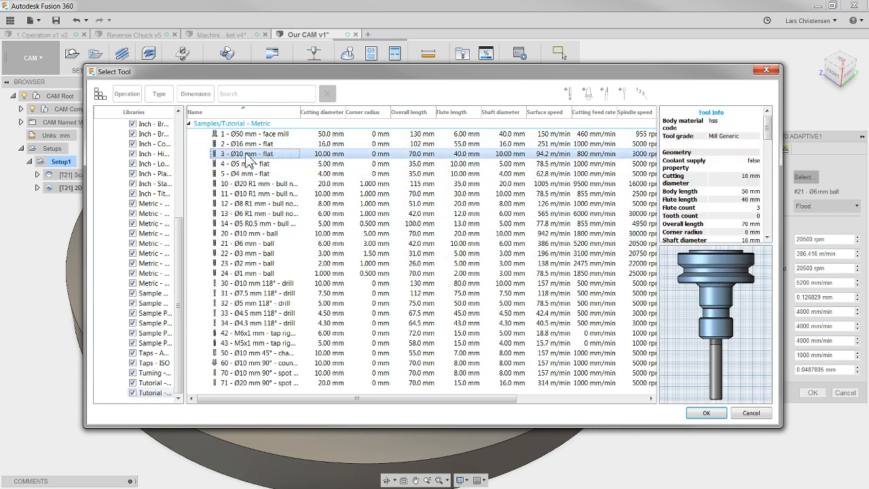
{"action": "left_click", "coordinate": [706, 412]}
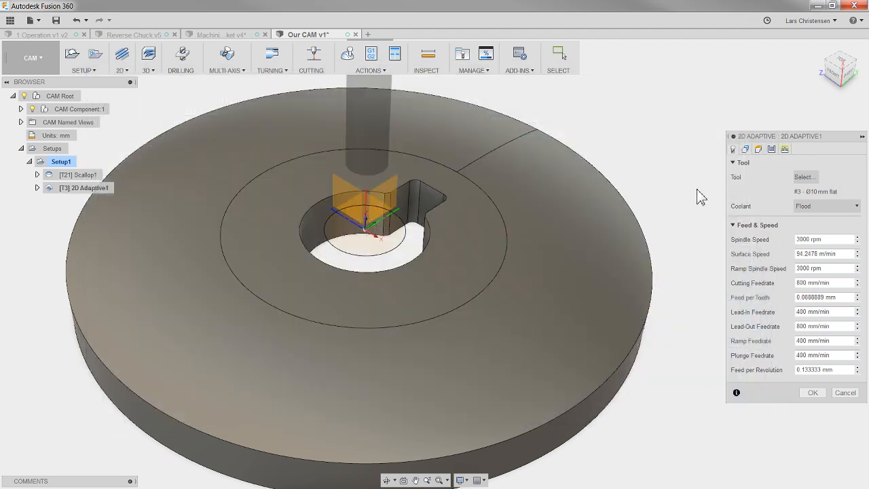
- Select the bottom contour of the central keyed opening as the adaptive pocket and generate the toolpath
{"action": "left_click", "coordinate": [746, 150]}
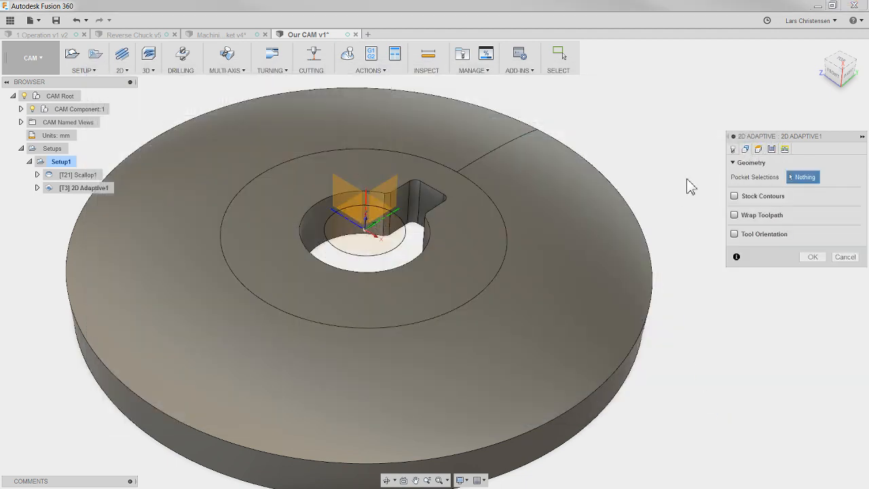
{"action": "left_click", "coordinate": [321, 253]}
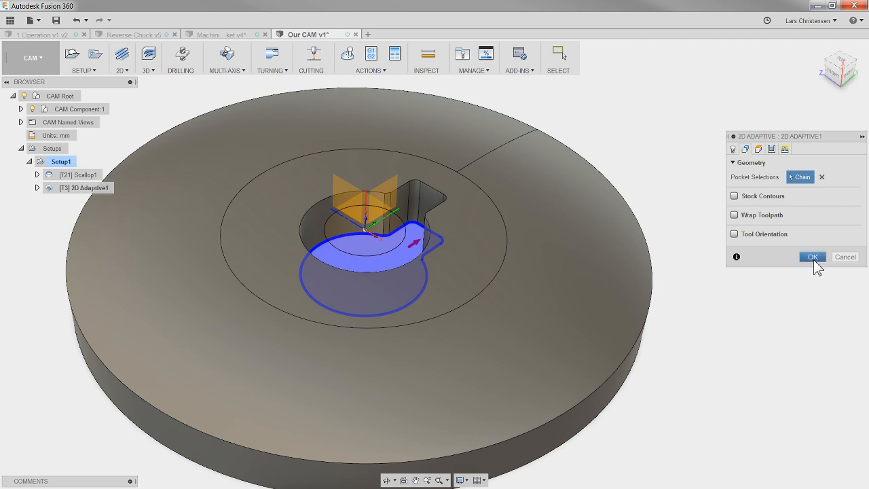
{"action": "left_click", "coordinate": [814, 259]}
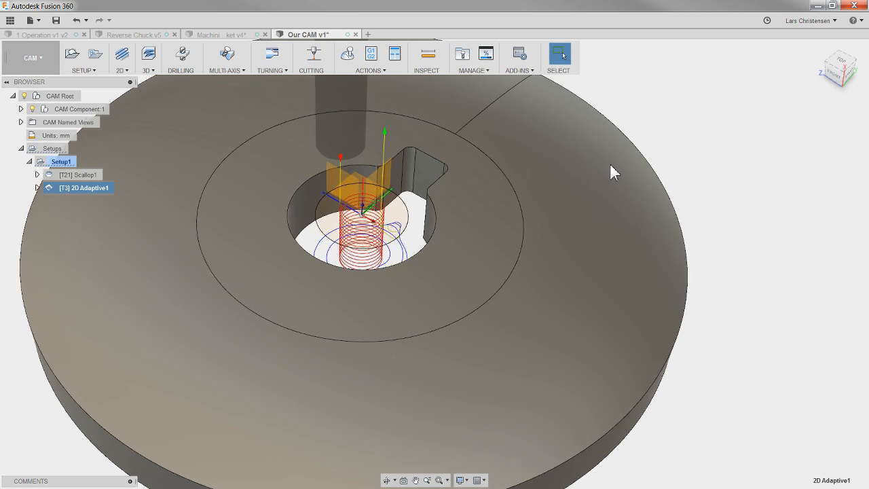
{"action": "left_click", "coordinate": [717, 133]}
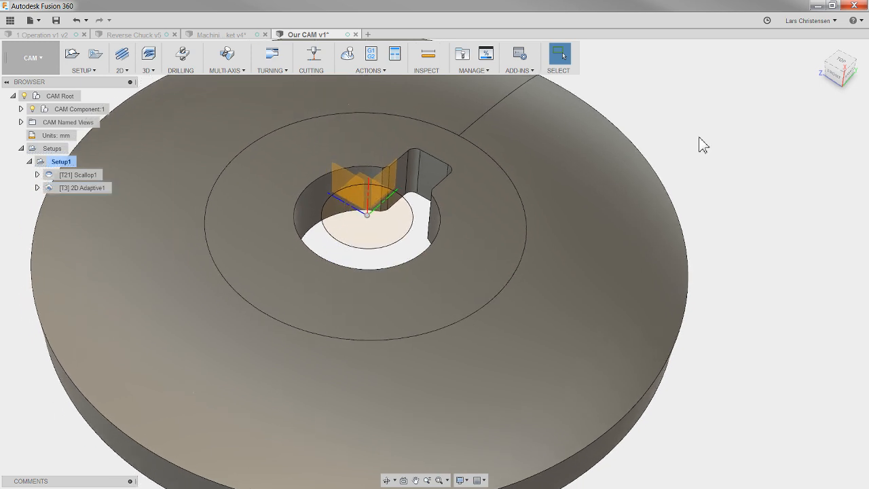
- Create a drilling operation using the 30 - Ø10 mm 118° drill from the metric tutorial library
{"action": "left_click", "coordinate": [182, 56]}
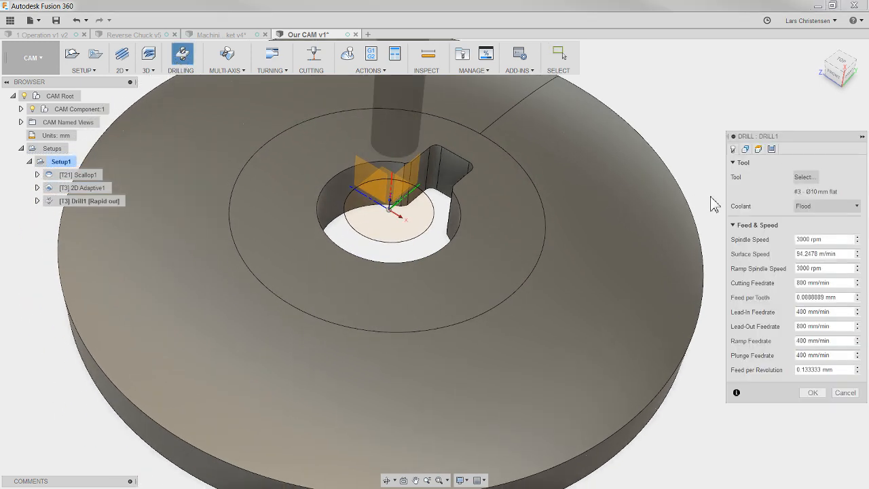
{"action": "left_click", "coordinate": [805, 177]}
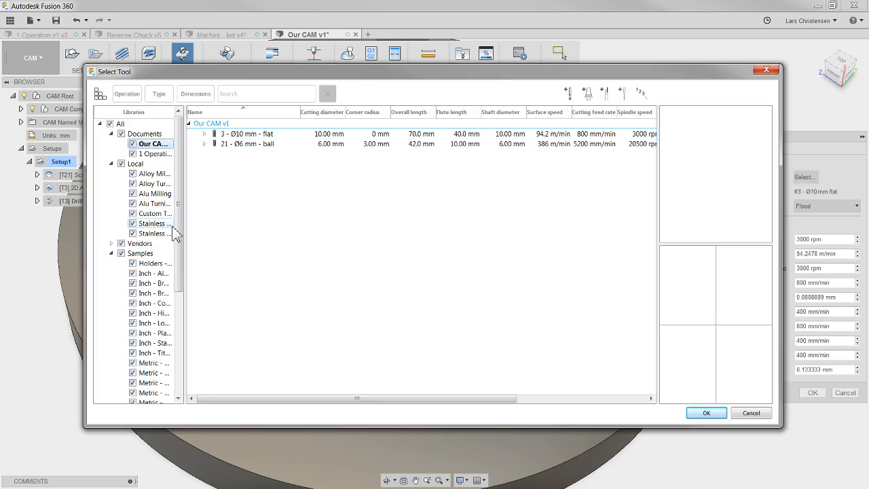
{"action": "left_click_drag", "start_coordinate": [178, 213], "coordinate": [183, 312]}
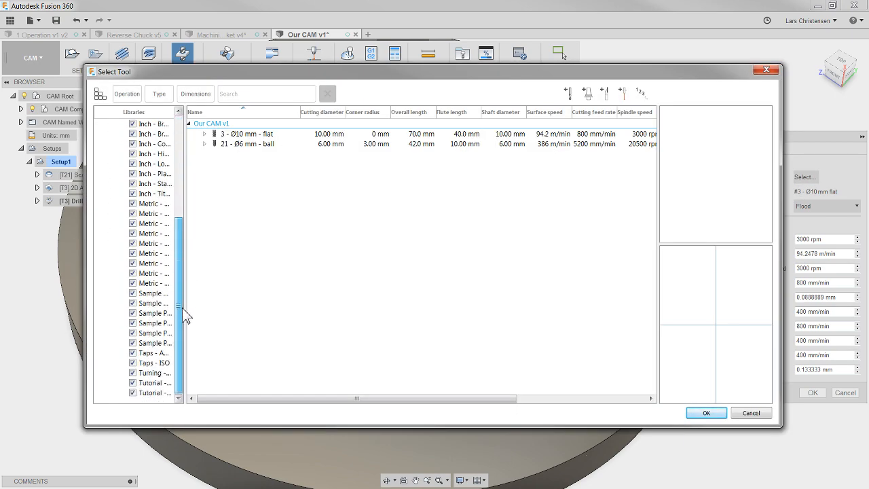
{"action": "left_click", "coordinate": [154, 392]}
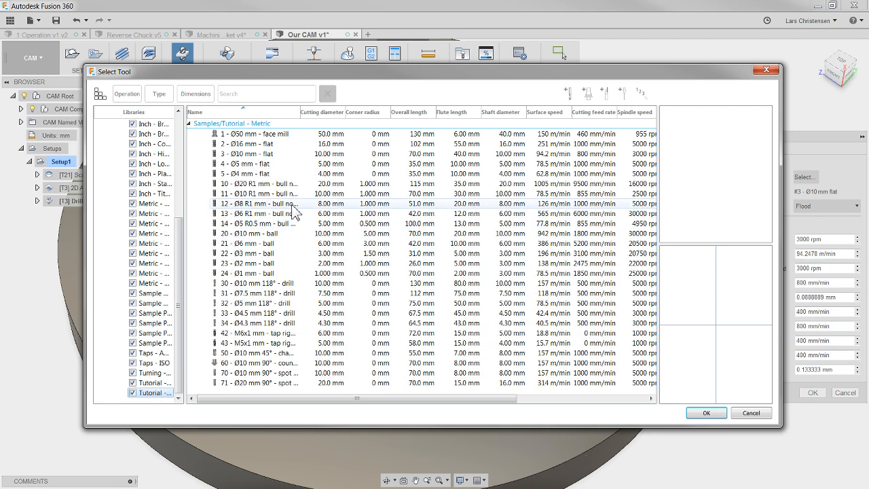
{"action": "left_click", "coordinate": [264, 285]}
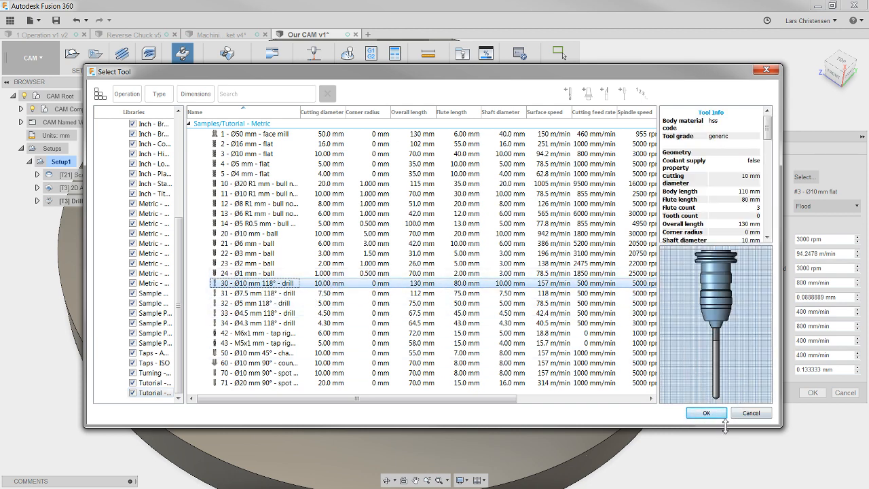
{"action": "left_click", "coordinate": [706, 412]}
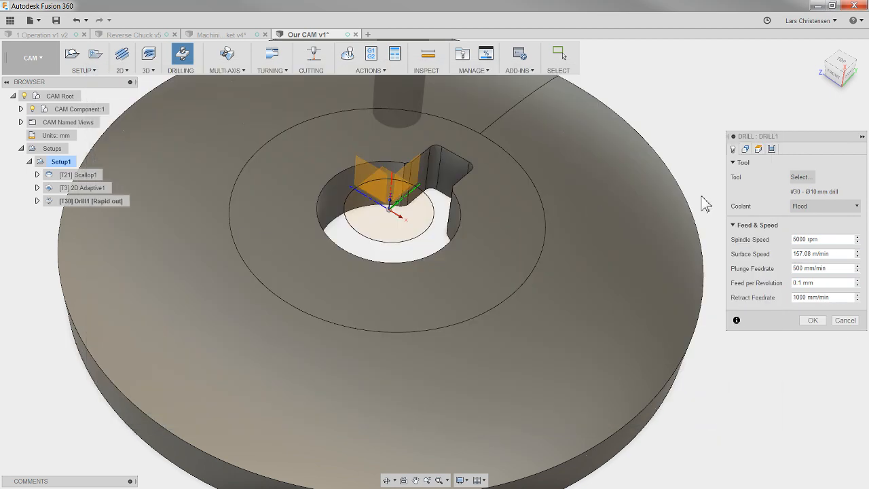
- Use the central bore's cylindrical face as the drill hole, with Drill Tip Through Bottom enabled, and generate the toolpath
{"action": "left_click", "coordinate": [746, 149]}
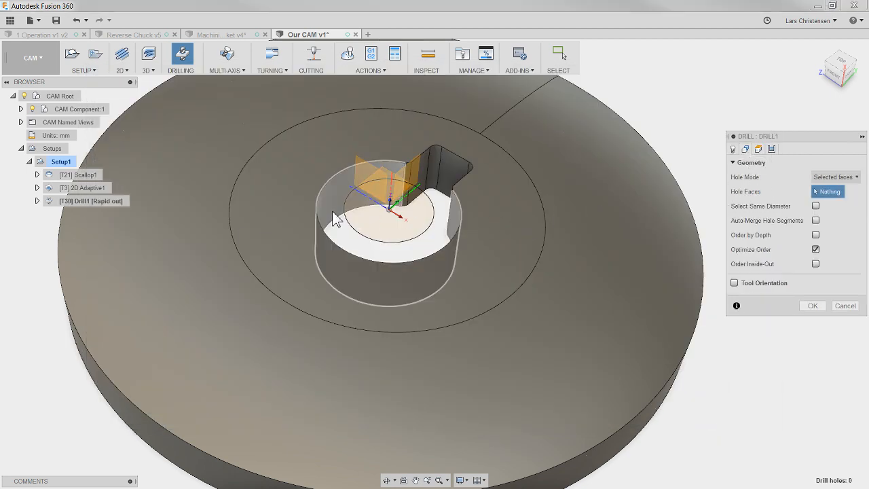
{"action": "left_click", "coordinate": [384, 211]}
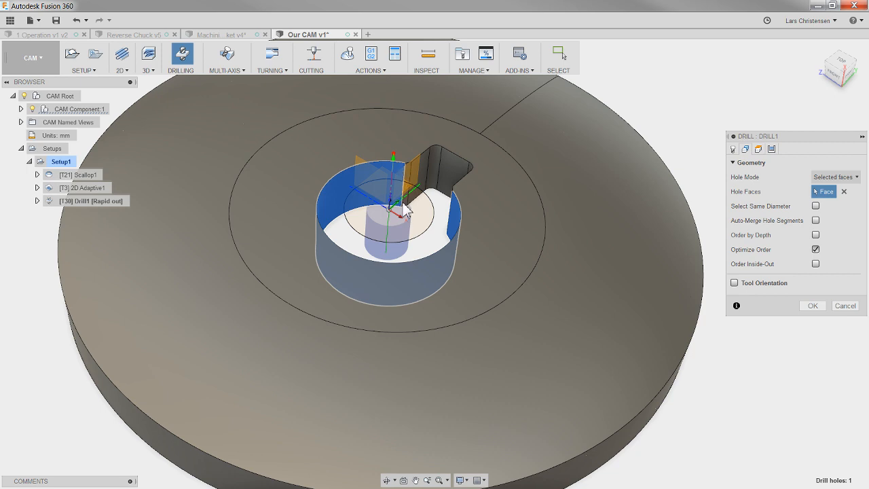
{"action": "left_click", "coordinate": [760, 148]}
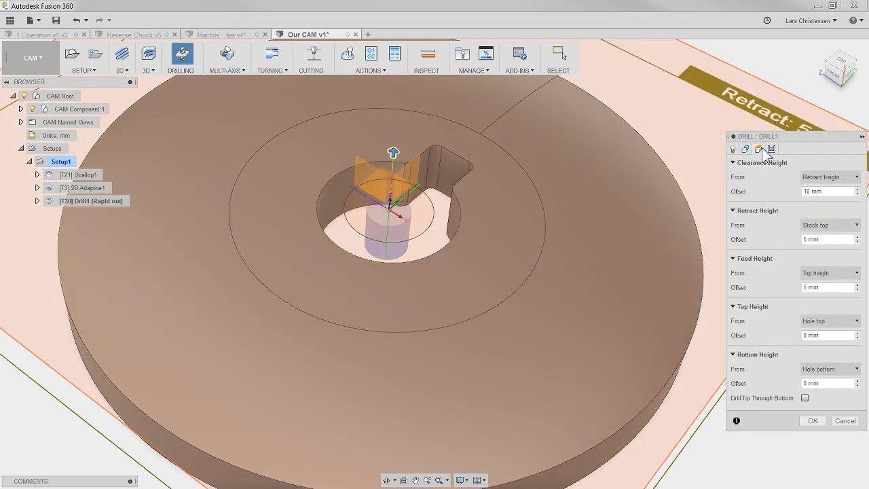
{"action": "left_click", "coordinate": [804, 397]}
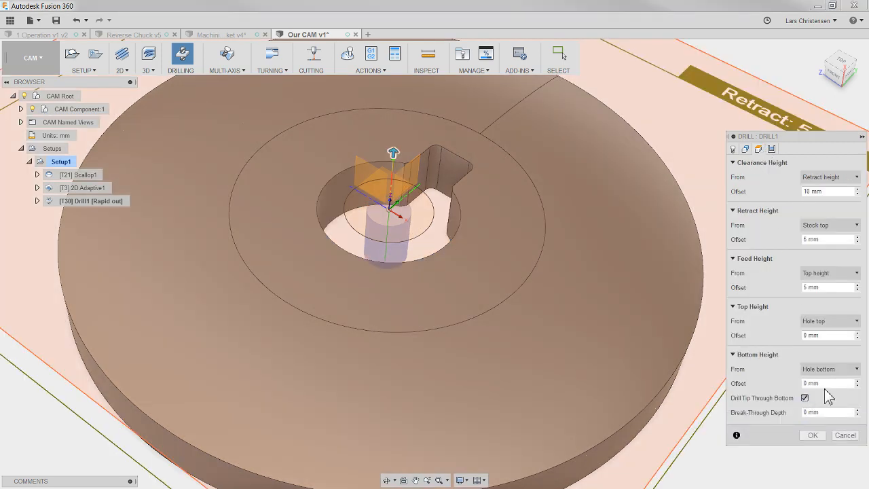
{"action": "left_click", "coordinate": [818, 412]}
{"action": "key", "text": "Return"}
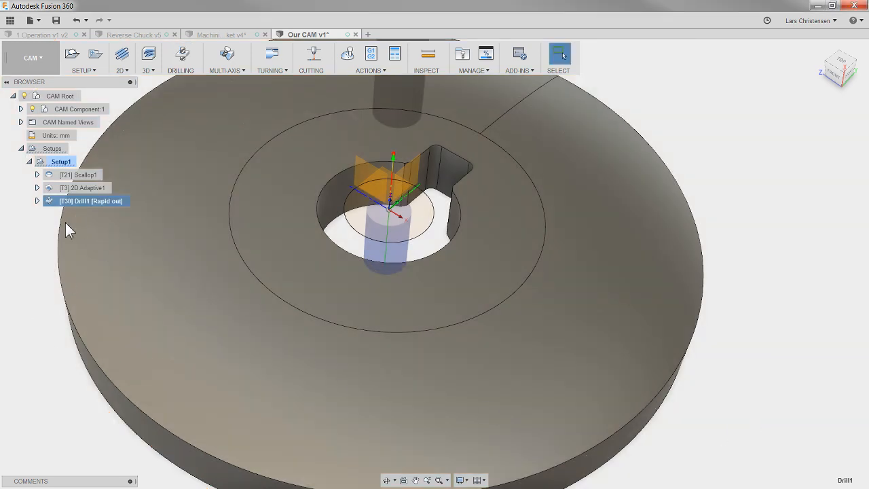
- Move the Drill1 operation ahead of 2D Adaptive1 in Setup1 and check the toolpaths in their new order
{"action": "left_click", "coordinate": [75, 191]}
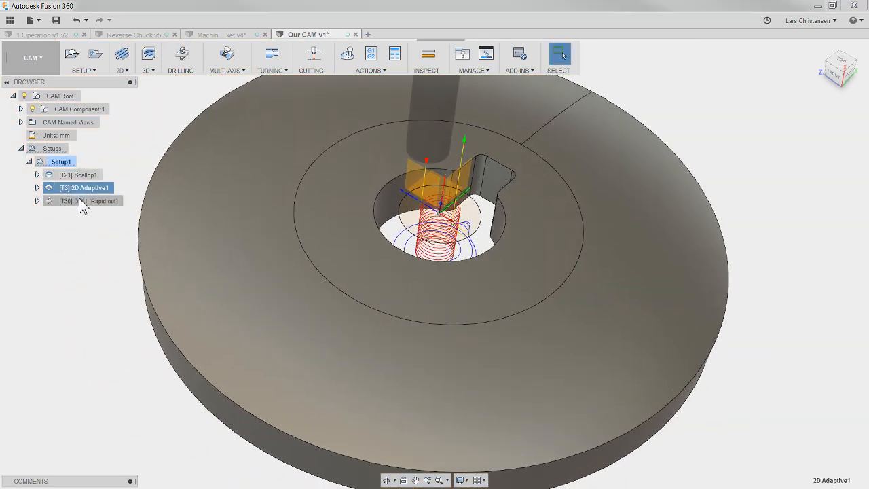
{"action": "left_click", "coordinate": [81, 200]}
{"action": "left_click_drag", "start_coordinate": [80, 207], "coordinate": [81, 186]}
{"action": "left_click", "coordinate": [78, 176]}
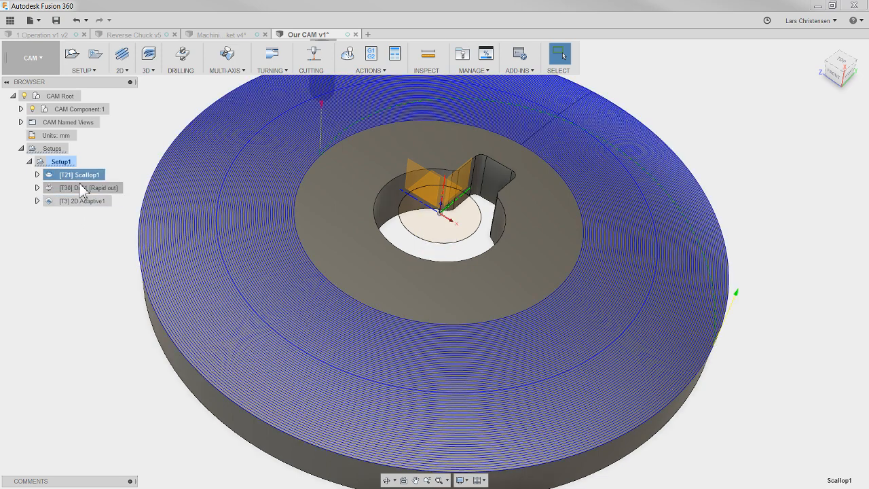
{"action": "left_click", "coordinate": [79, 188]}
{"action": "left_click", "coordinate": [80, 201]}
{"action": "left_click", "coordinate": [81, 203]}
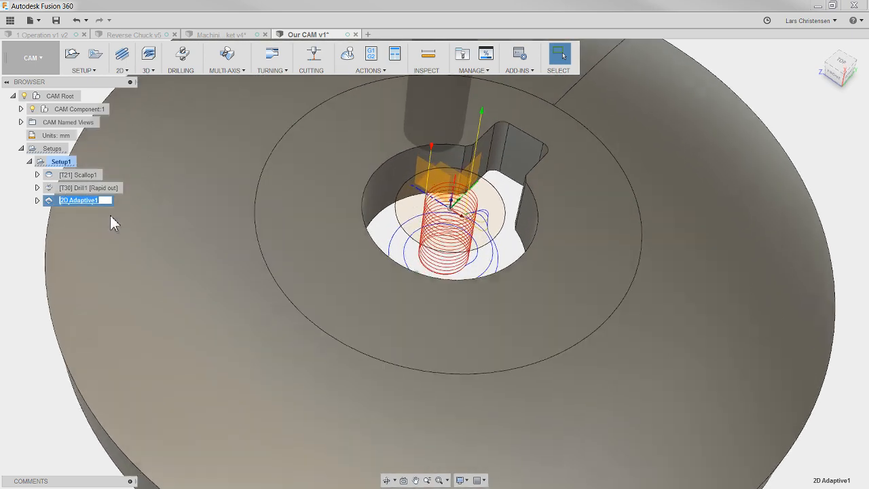
{"action": "left_click", "coordinate": [73, 211]}
- Edit the 2D Adaptive1 operation to use the Plunge ramp type and regenerate its toolpath
{"action": "left_click", "coordinate": [86, 201]}
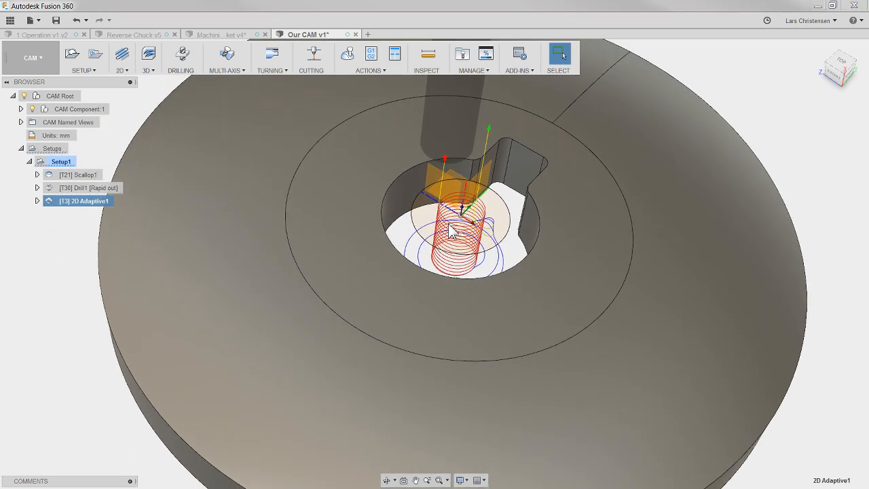
{"action": "right_click", "coordinate": [86, 202]}
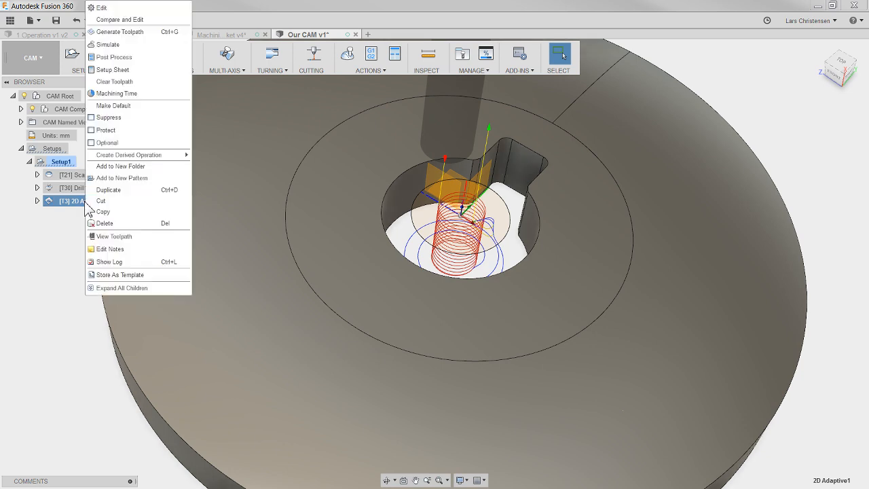
{"action": "left_click", "coordinate": [112, 9]}
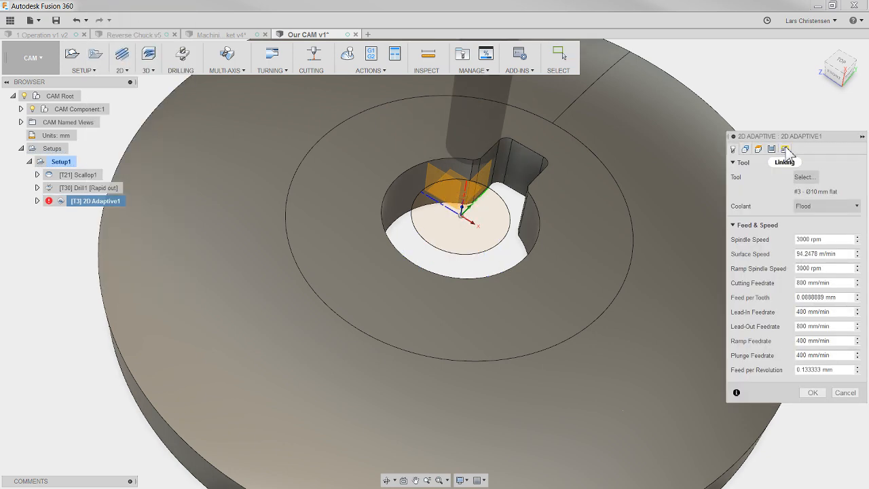
{"action": "left_click", "coordinate": [786, 149]}
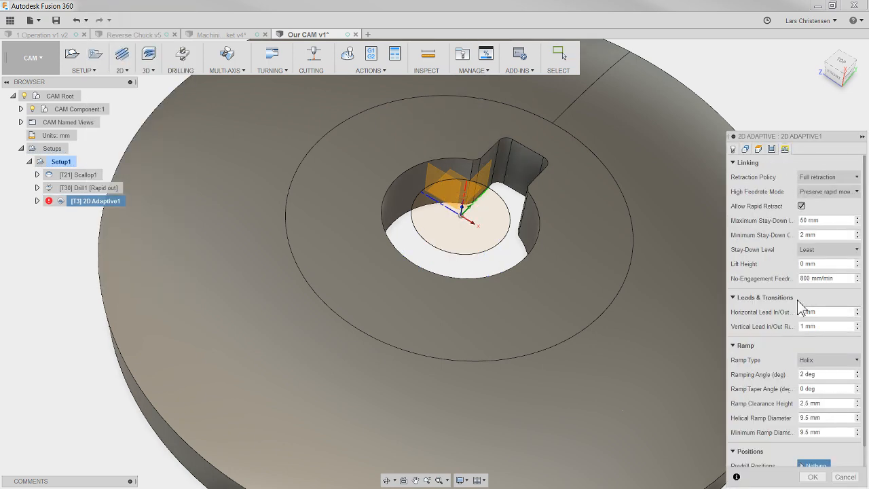
{"action": "left_click", "coordinate": [828, 359]}
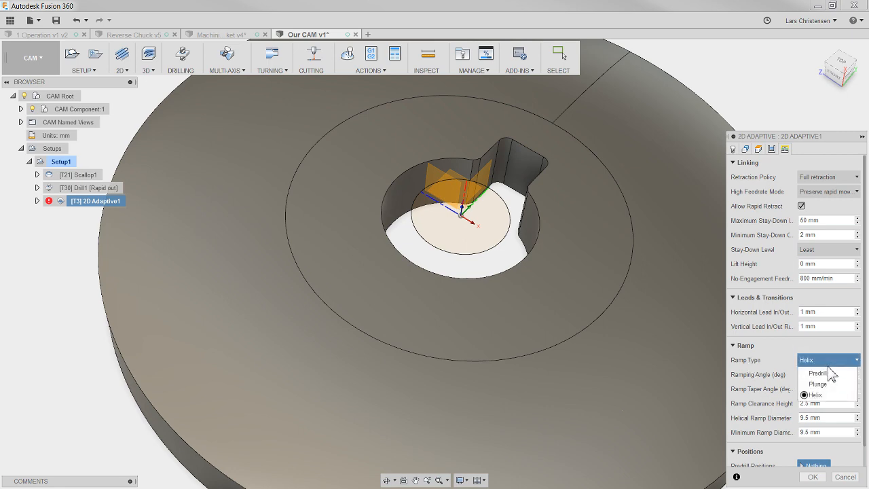
{"action": "left_click", "coordinate": [835, 384]}
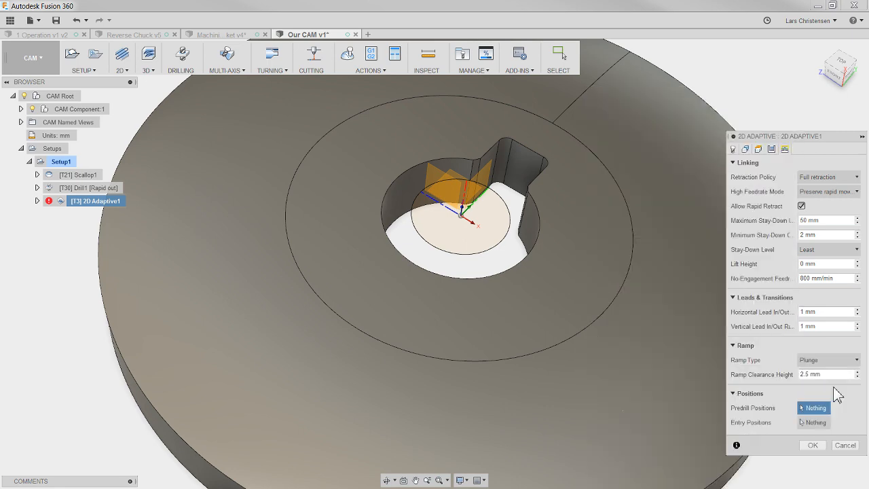
{"action": "left_click", "coordinate": [814, 445]}
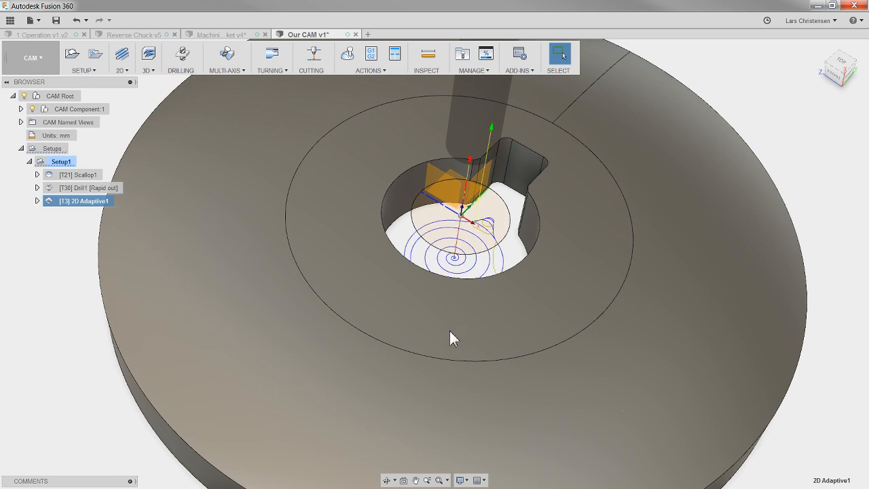
- Edit the Ø10 mm flat end mill used by the 2D Adaptive1 operation, setting its cutter diameter to 8 mm
{"action": "scroll", "coordinate": [539, 330], "scroll_direction": "up", "scroll_amount": 3}
{"action": "middle_click_drag", "start_coordinate": [539, 331], "coordinate": [527, 241], "text": "shift"}
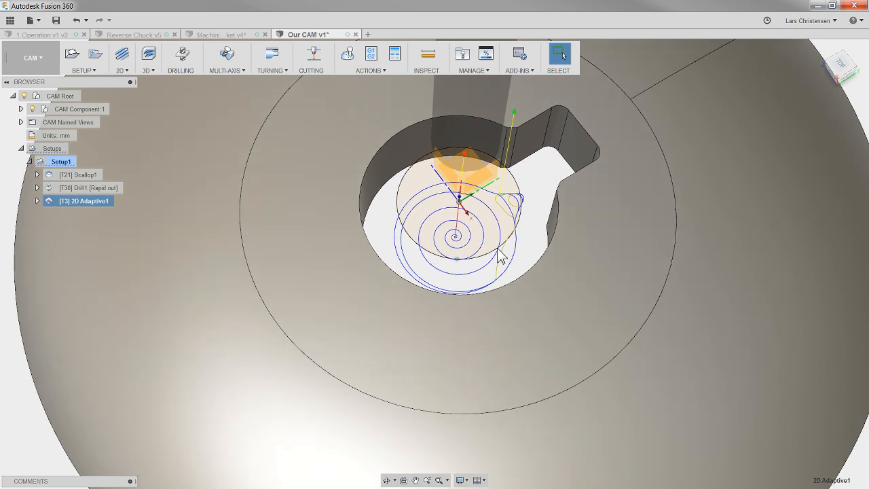
{"action": "middle_click_drag", "start_coordinate": [542, 188], "coordinate": [517, 239], "text": "shift"}
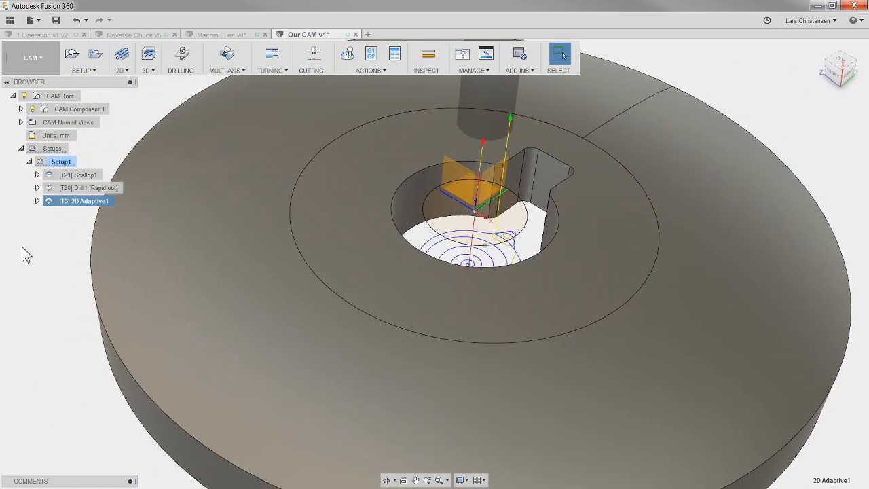
{"action": "right_click", "coordinate": [95, 207]}
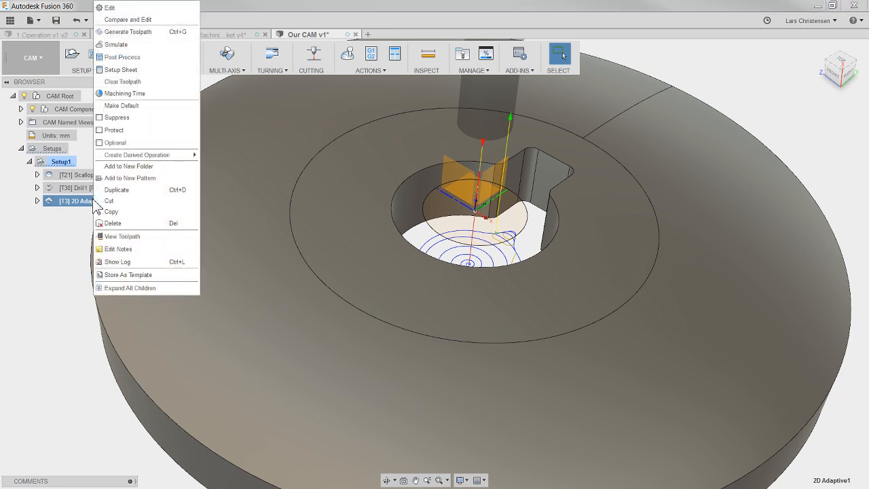
{"action": "left_click", "coordinate": [117, 8]}
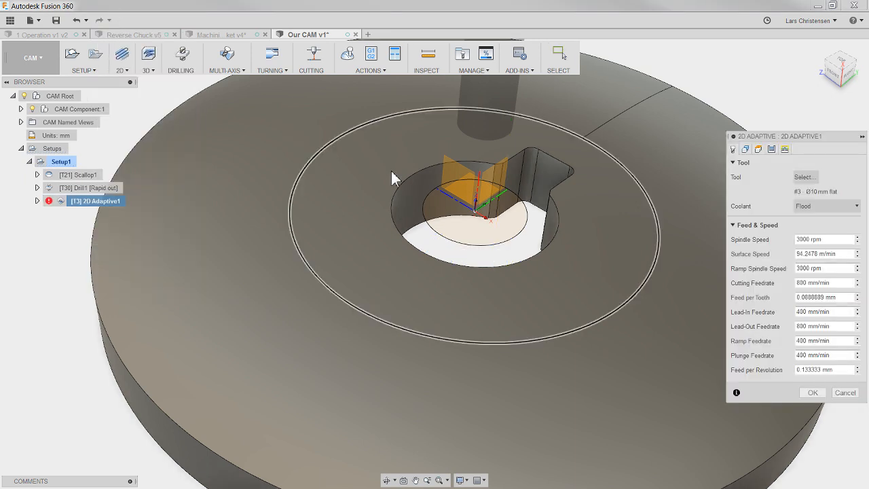
{"action": "left_click", "coordinate": [805, 177]}
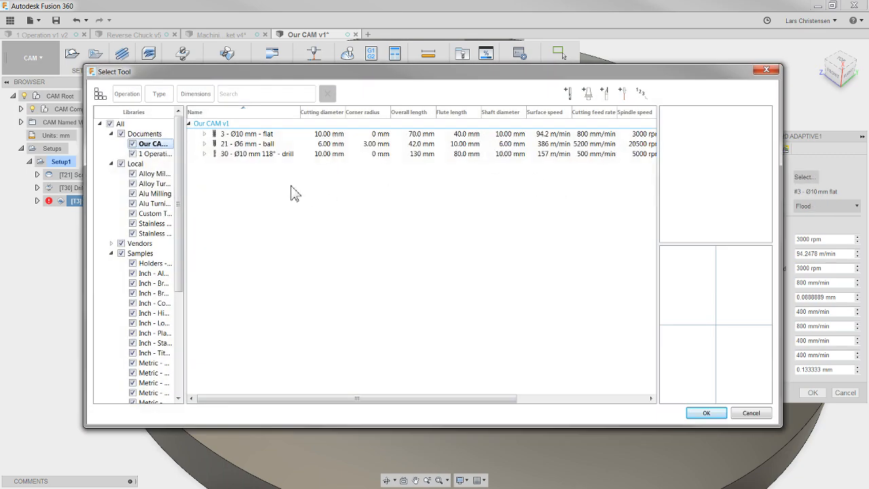
{"action": "left_click", "coordinate": [248, 135]}
{"action": "right_click", "coordinate": [249, 137]}
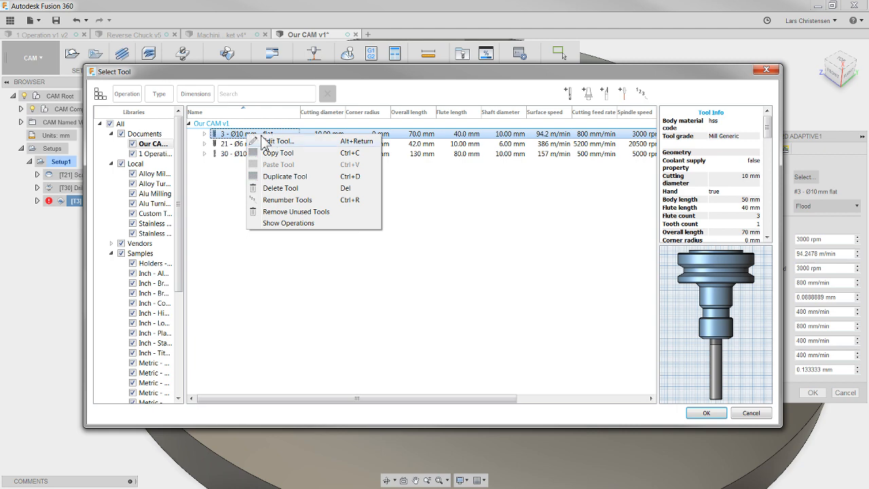
{"action": "left_click", "coordinate": [275, 141]}
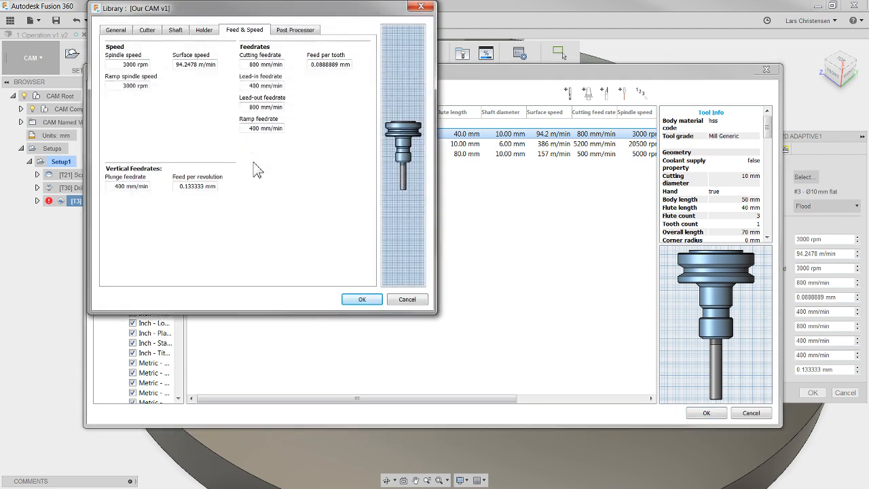
{"action": "left_click", "coordinate": [148, 31]}
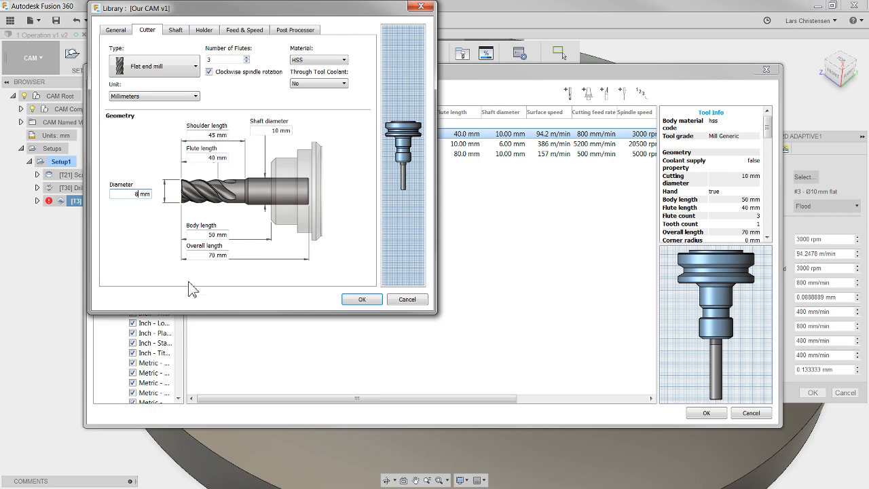
{"action": "left_click", "coordinate": [362, 299]}
- Override 2D Adaptive1's feeds and speeds with those of the edited flat end mill, regenerate the toolpath and check it in the keyed opening
{"action": "left_click", "coordinate": [710, 412]}
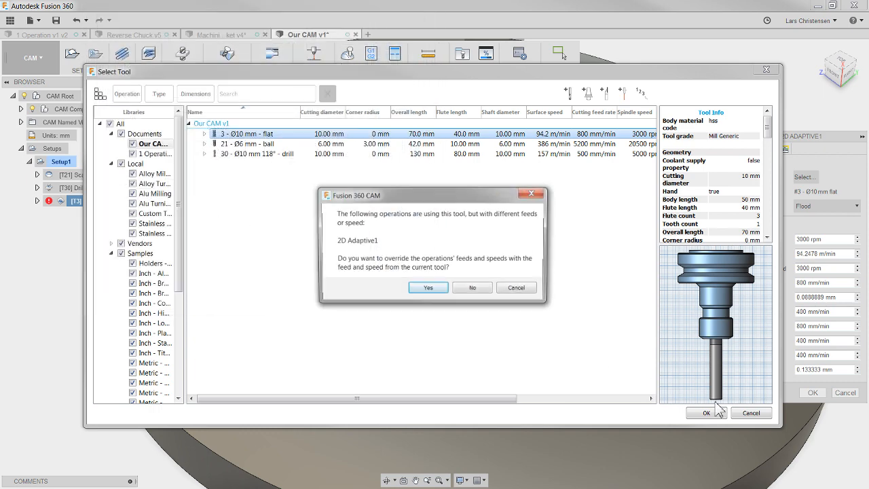
{"action": "left_click", "coordinate": [428, 290]}
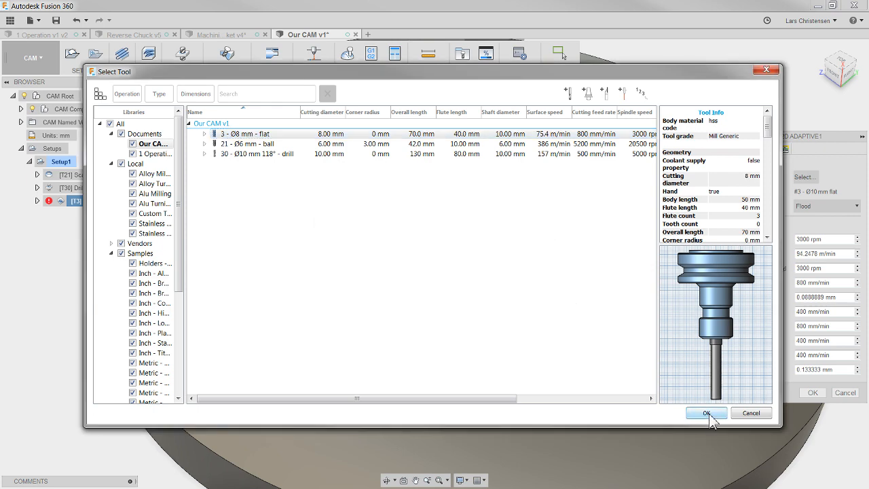
{"action": "left_click", "coordinate": [706, 412]}
{"action": "left_click", "coordinate": [813, 393]}
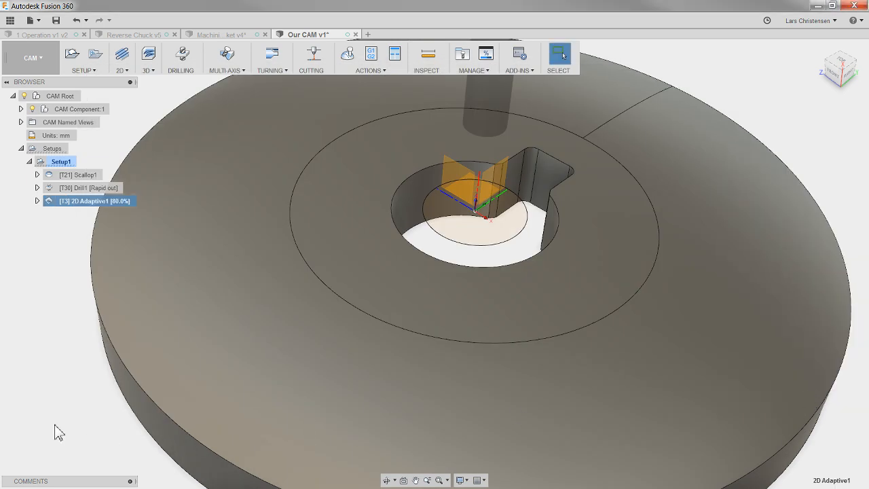
{"action": "middle_click_drag", "start_coordinate": [436, 246], "coordinate": [449, 307], "text": "shift"}
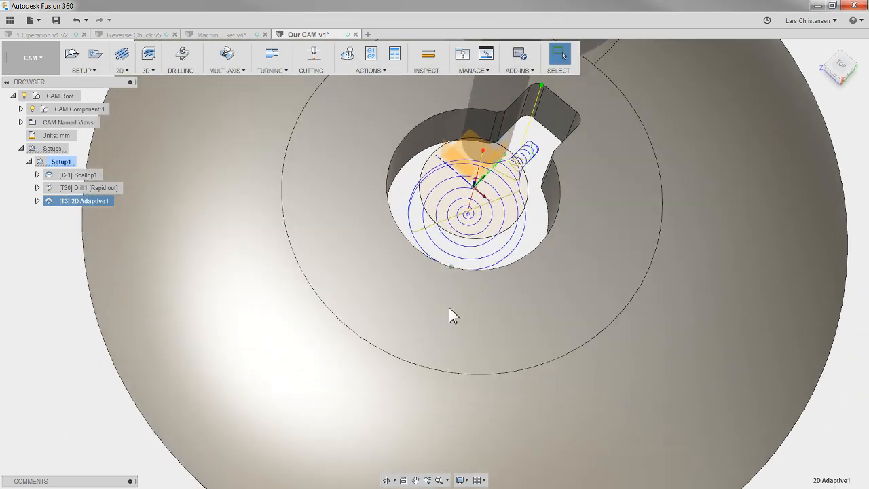
{"action": "middle_click_drag", "start_coordinate": [468, 224], "coordinate": [422, 240], "text": "shift"}
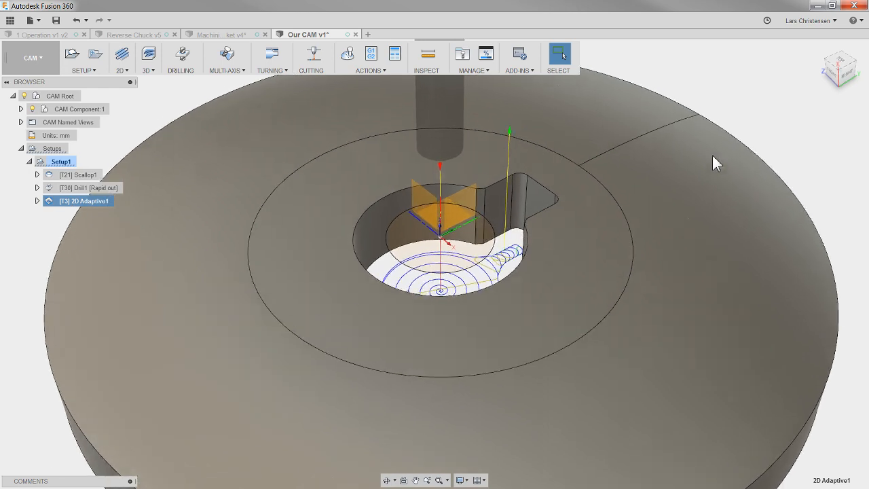
- Measure the radius of the keyway's rounded corner edge on the disc's upper face
{"action": "left_click", "coordinate": [428, 57]}
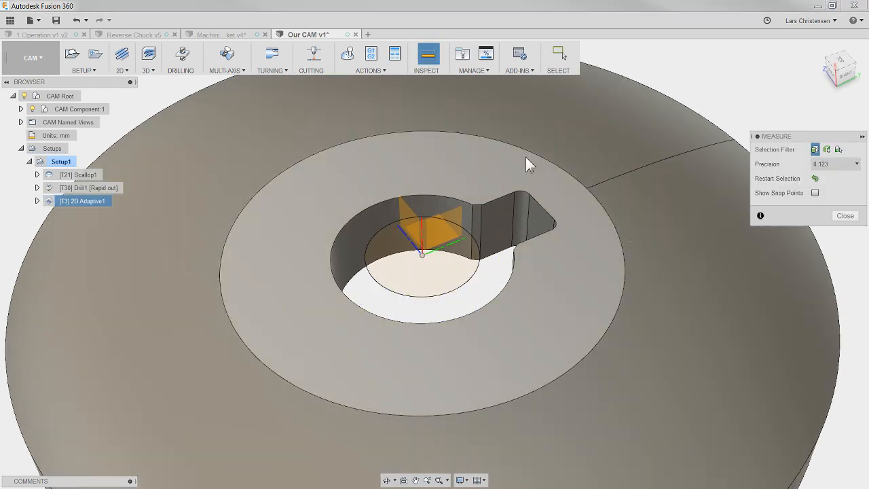
{"action": "left_click", "coordinate": [525, 191]}
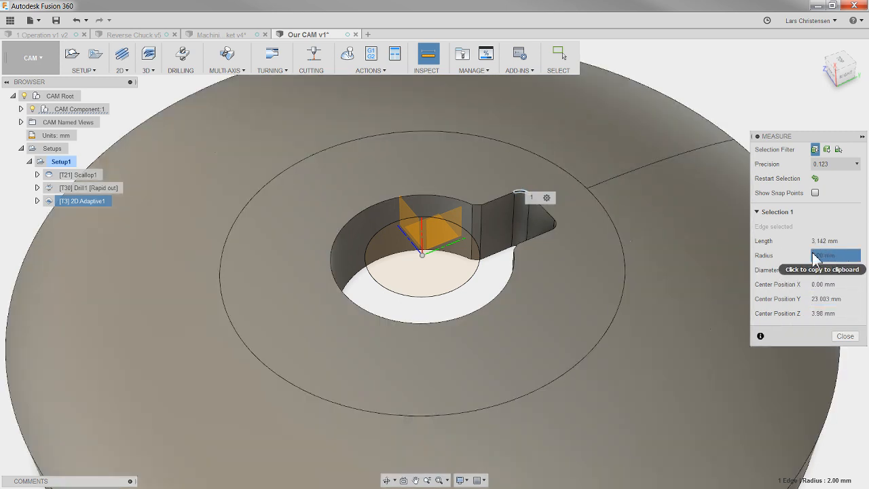
{"action": "left_click", "coordinate": [849, 337]}
{"action": "mouse_move", "coordinate": [508, 236]}
{"action": "middle_mouse_down", "text": "shift"}
{"action": "mouse_move", "coordinate": [524, 228]}
{"action": "mouse_move", "coordinate": [510, 217]}
{"action": "mouse_move", "coordinate": [516, 239]}
{"action": "mouse_move", "coordinate": [507, 260]}
{"action": "mouse_move", "coordinate": [495, 210]}
{"action": "mouse_move", "coordinate": [524, 276]}
{"action": "mouse_move", "coordinate": [496, 272]}
{"action": "mouse_move", "coordinate": [503, 275]}
{"action": "middle_mouse_up", "text": "shift"}
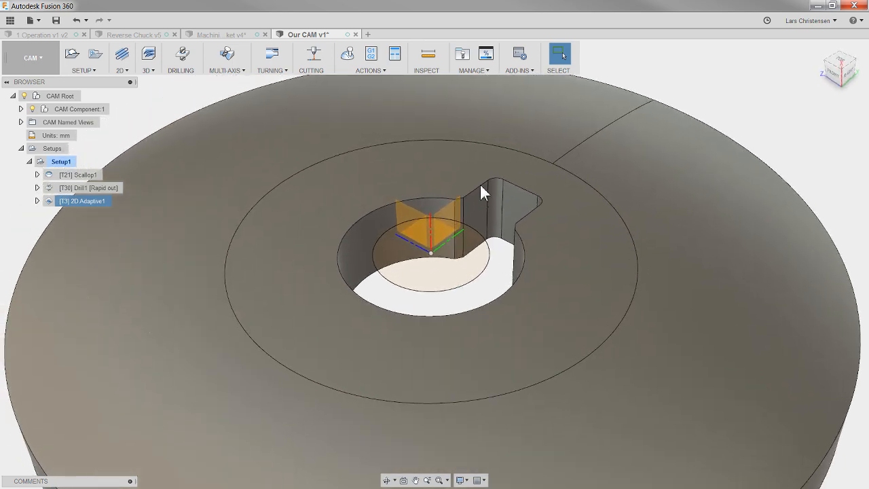
{"action": "mouse_move", "coordinate": [481, 186]}
{"action": "middle_mouse_down", "text": "shift"}
{"action": "mouse_move", "coordinate": [492, 193]}
{"action": "mouse_move", "coordinate": [486, 207]}
{"action": "middle_mouse_up", "text": "shift"}
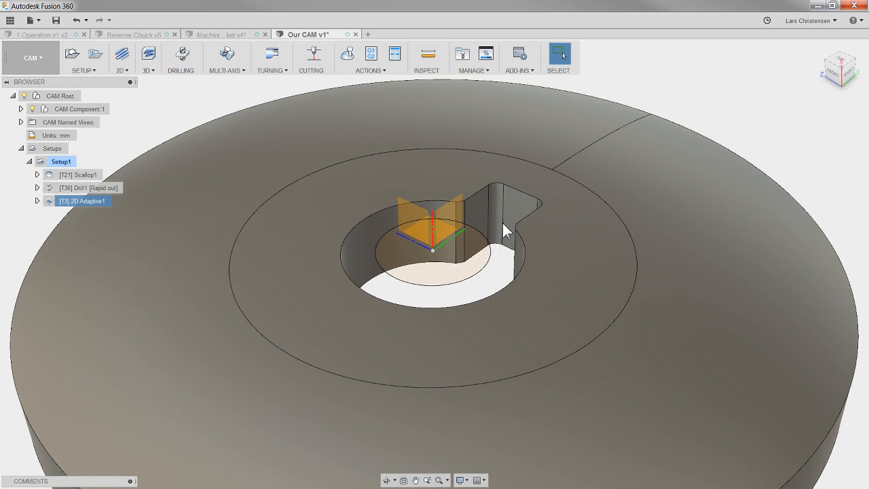
{"action": "middle_click_drag", "start_coordinate": [629, 205], "coordinate": [673, 91], "text": "shift"}
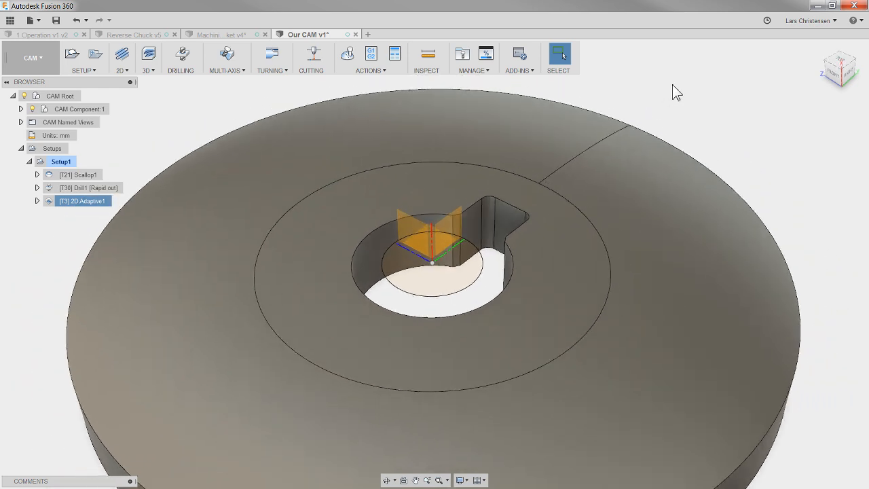
{"action": "scroll", "coordinate": [676, 92], "scroll_direction": "up", "scroll_amount": 2}
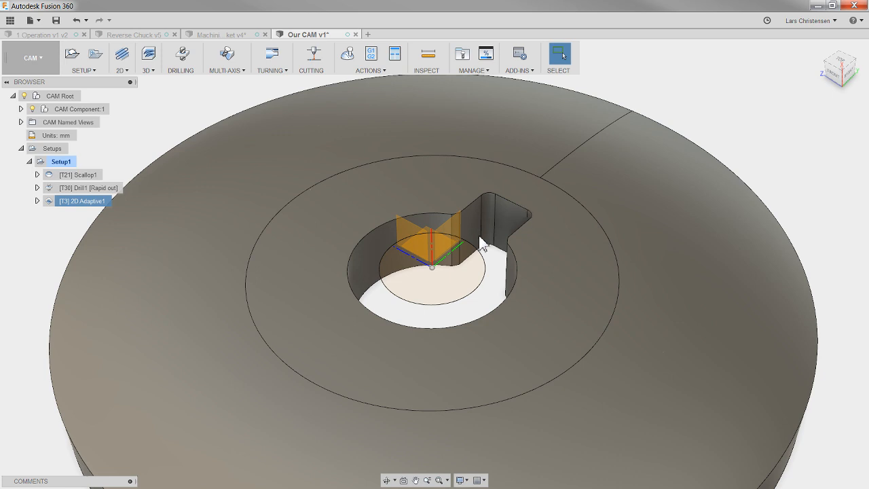
{"action": "scroll", "coordinate": [494, 210], "scroll_direction": "down", "scroll_amount": 1}
{"action": "scroll", "coordinate": [421, 201], "scroll_direction": "up", "scroll_amount": 1}
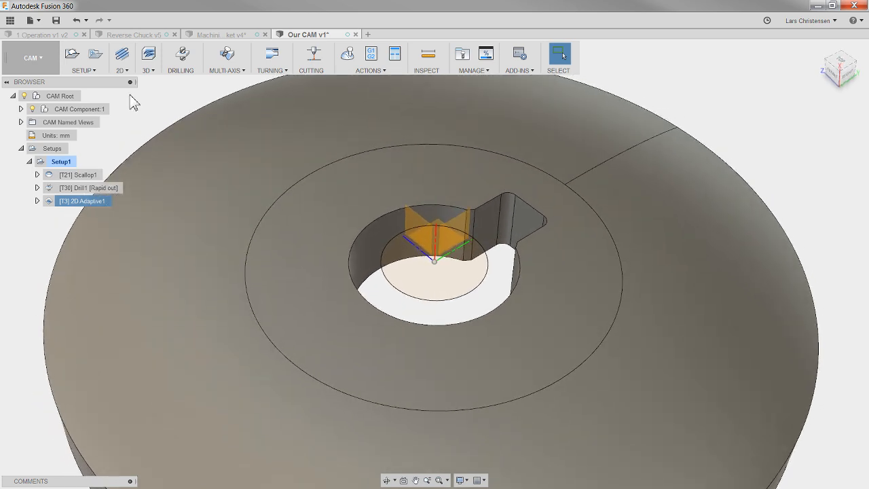
- Create a 2D Contour operation using the 4 - Ø5 mm flat end mill from the metric tutorial library
{"action": "left_click", "coordinate": [122, 68]}
{"action": "left_click", "coordinate": [129, 121]}
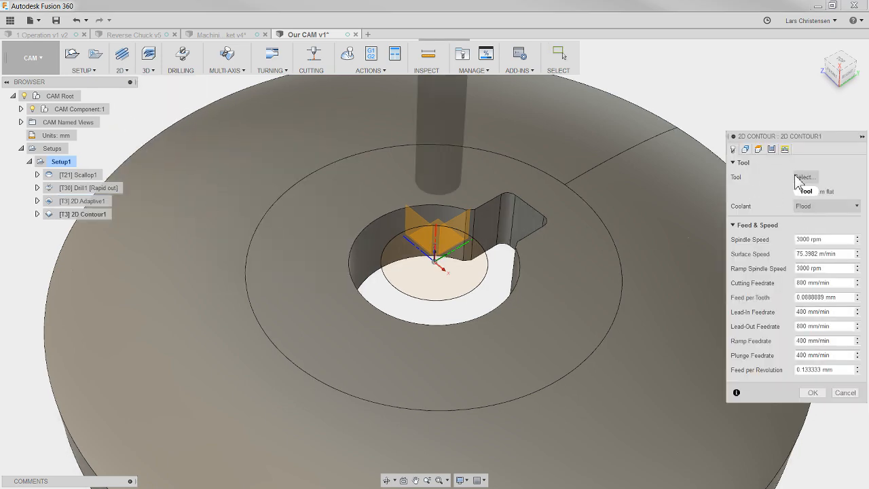
{"action": "left_click", "coordinate": [795, 177]}
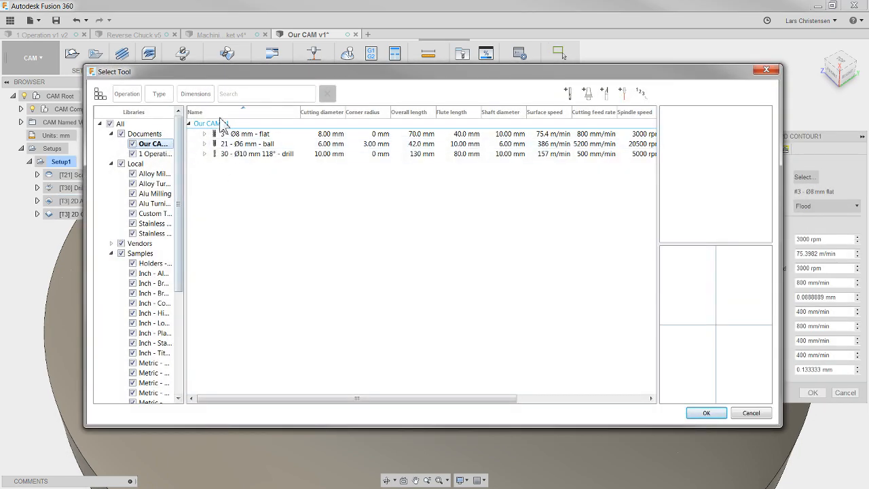
{"action": "scroll", "coordinate": [180, 238], "scroll_direction": "down", "scroll_amount": 5}
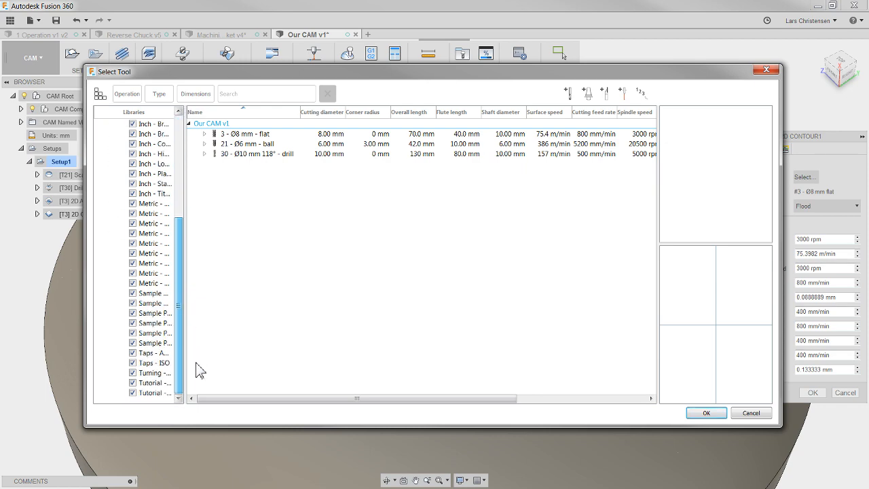
{"action": "left_click", "coordinate": [150, 393]}
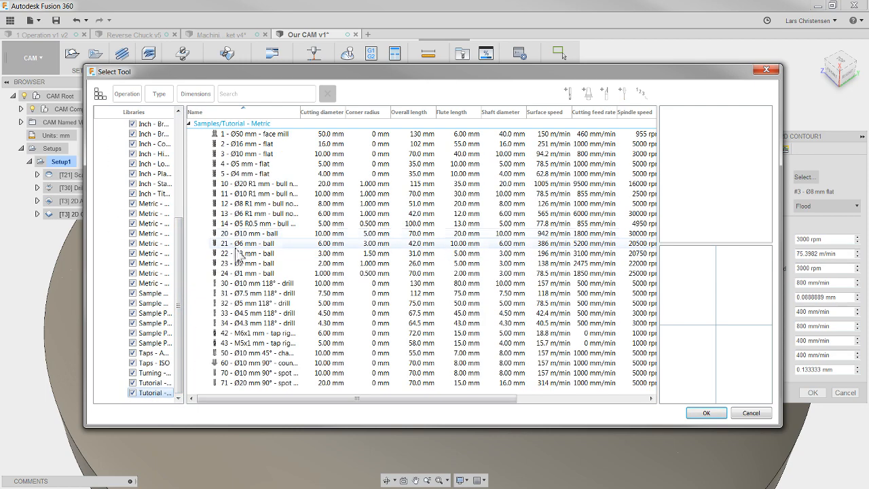
{"action": "left_click", "coordinate": [246, 164]}
{"action": "left_click", "coordinate": [708, 413]}
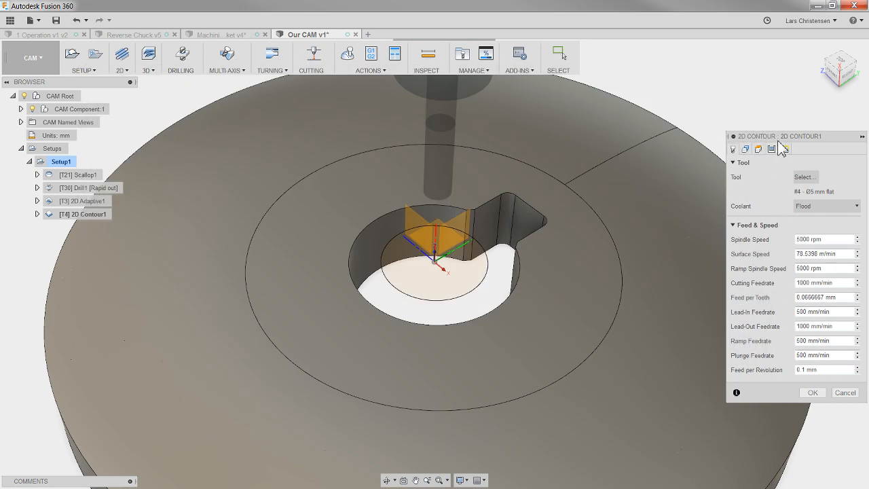
- Use the bottom edge of the central keyed opening as the contour geometry, generate the 2D Contour toolpath and check it
{"action": "left_click", "coordinate": [746, 149]}
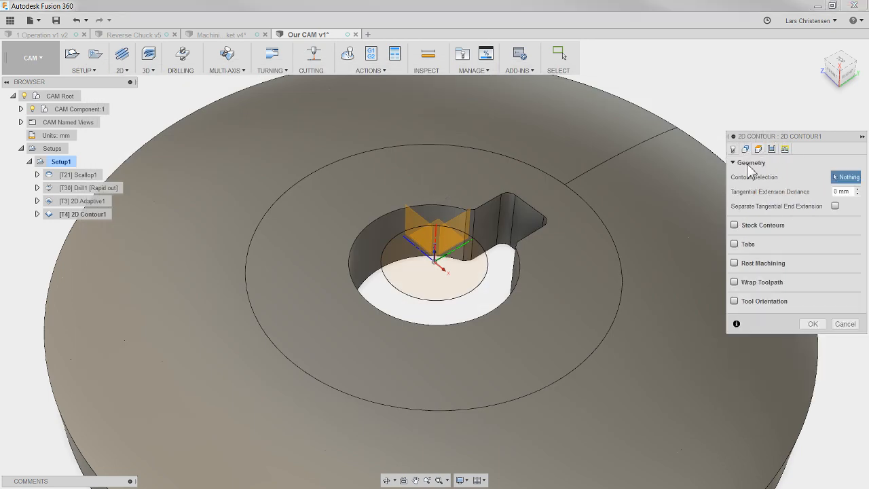
{"action": "left_click", "coordinate": [380, 285]}
{"action": "left_click", "coordinate": [812, 324]}
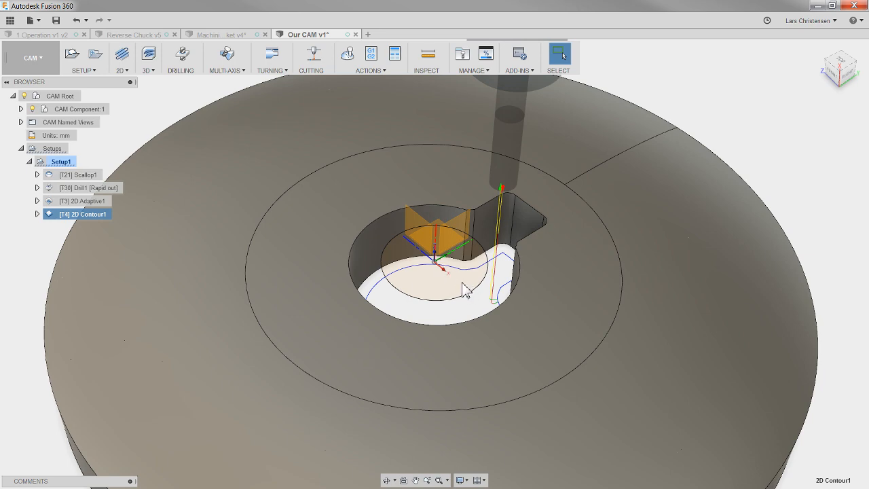
{"action": "middle_click_drag", "start_coordinate": [464, 286], "coordinate": [501, 277]}
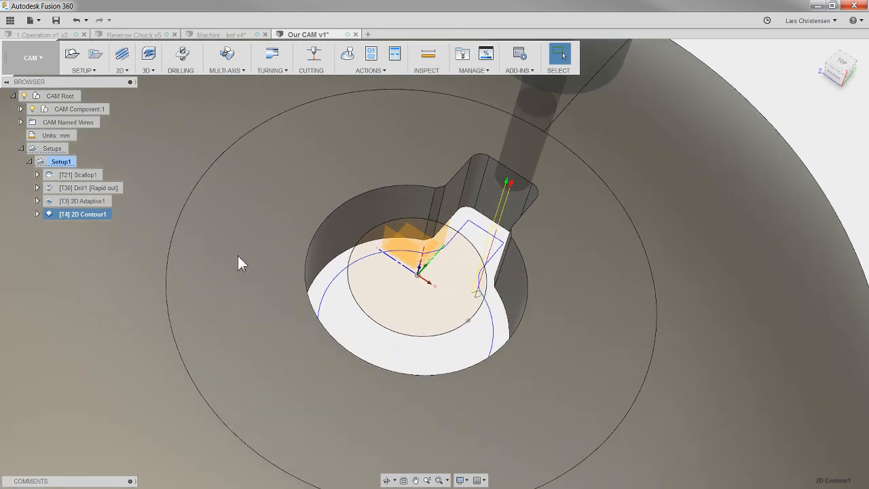
{"action": "scroll", "coordinate": [237, 256], "scroll_direction": "down", "scroll_amount": 1}
- Open a simulation of all Setup1 operations with the toolpath mode set to Tail and the stock displayed
{"action": "left_click", "coordinate": [61, 163]}
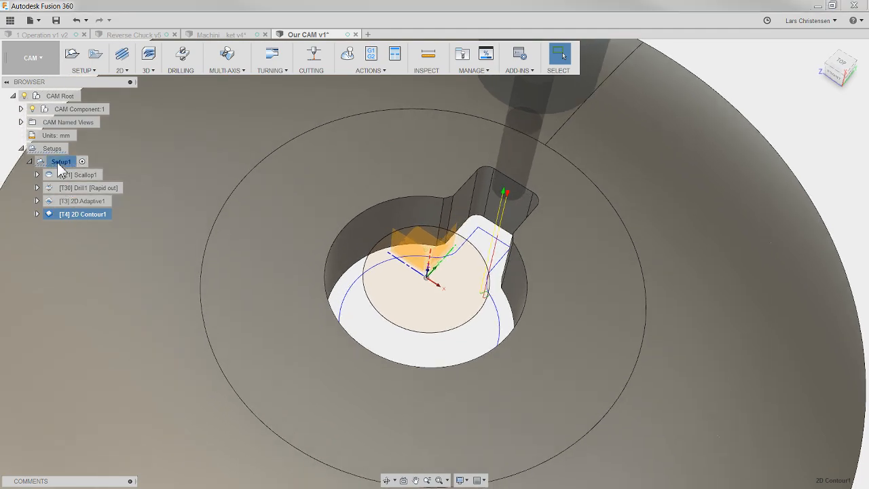
{"action": "left_click", "coordinate": [347, 55]}
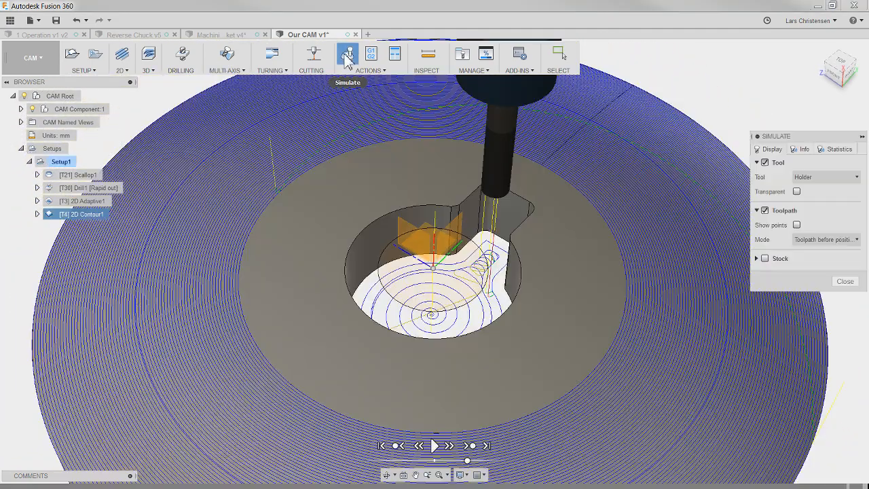
{"action": "middle_click_drag", "start_coordinate": [250, 333], "coordinate": [250, 326]}
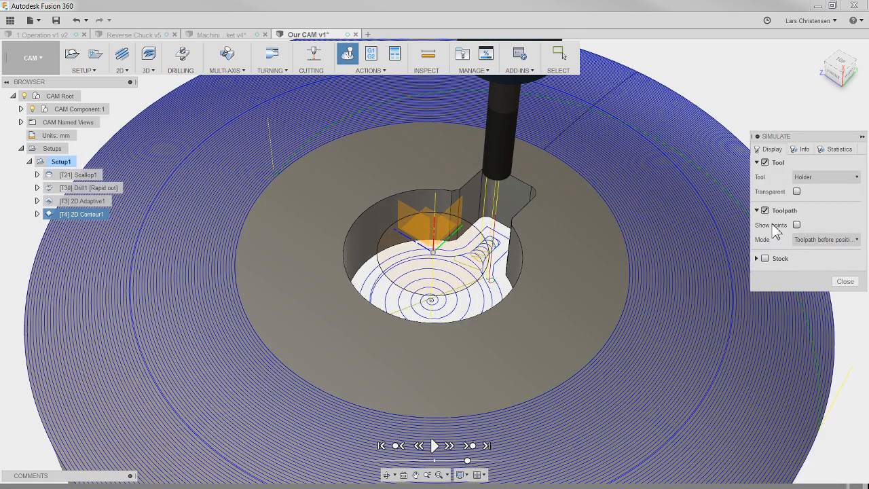
{"action": "left_click", "coordinate": [825, 239]}
{"action": "left_click", "coordinate": [818, 293]}
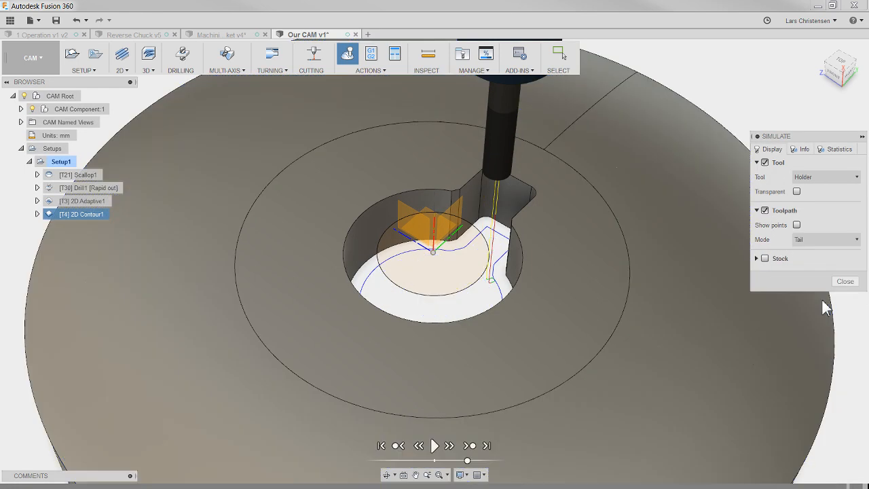
{"action": "left_click", "coordinate": [764, 258]}
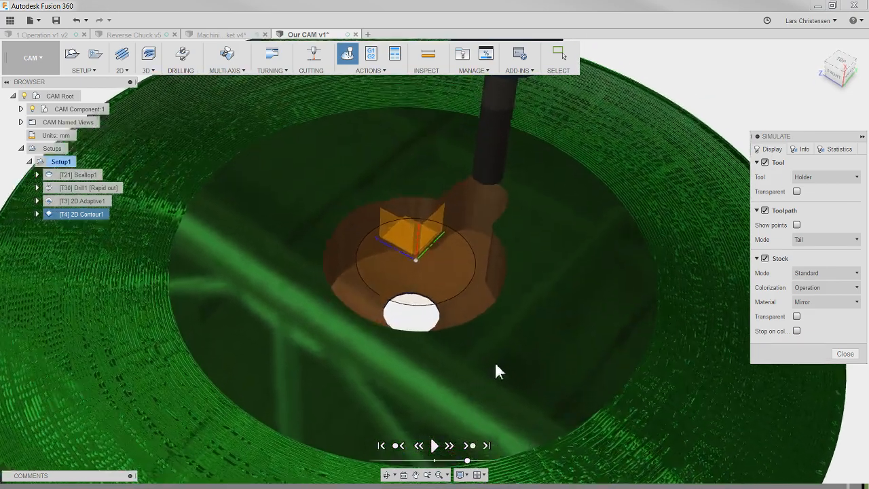
- Run the simulation of the contour pass and examine the machined keyway corners up close
{"action": "left_click", "coordinate": [435, 447]}
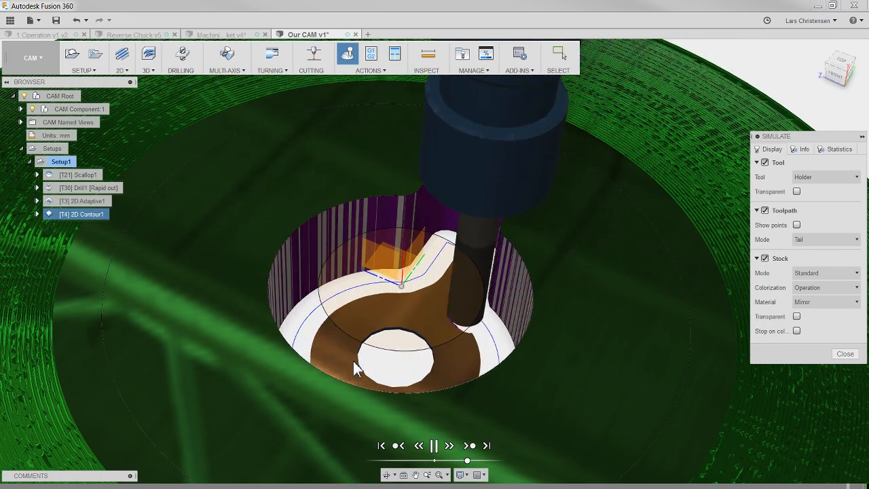
{"action": "middle_click_drag", "start_coordinate": [355, 369], "coordinate": [435, 247], "text": "shift"}
{"action": "scroll", "coordinate": [505, 231], "scroll_direction": "up", "scroll_amount": 8}
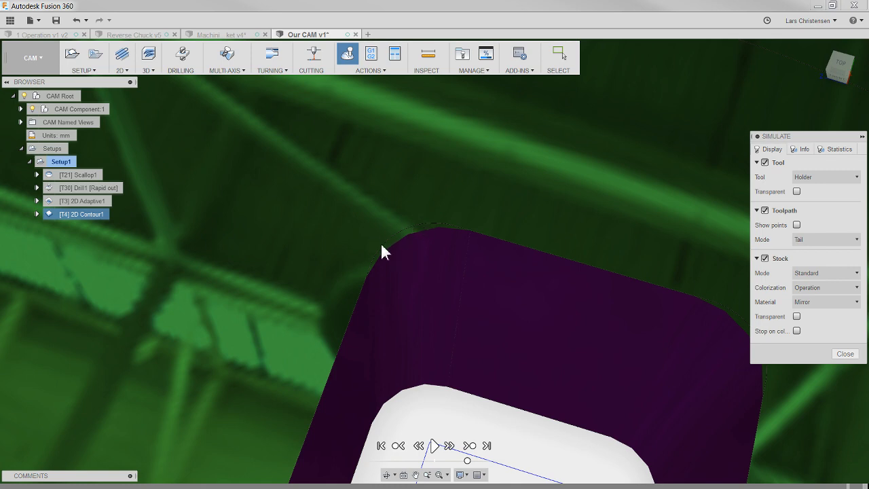
- Close the simulation of the Setup1 operations
{"action": "left_click", "coordinate": [842, 354]}
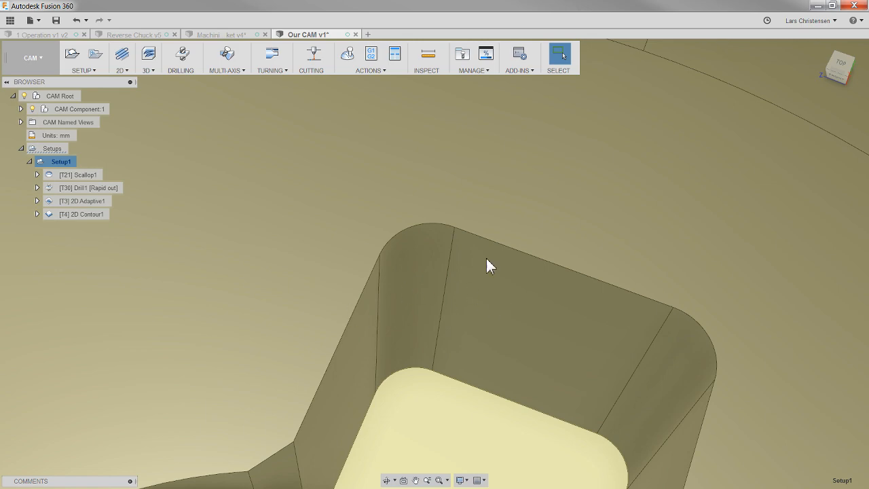
{"action": "scroll", "coordinate": [407, 299], "scroll_direction": "down", "scroll_amount": 10}
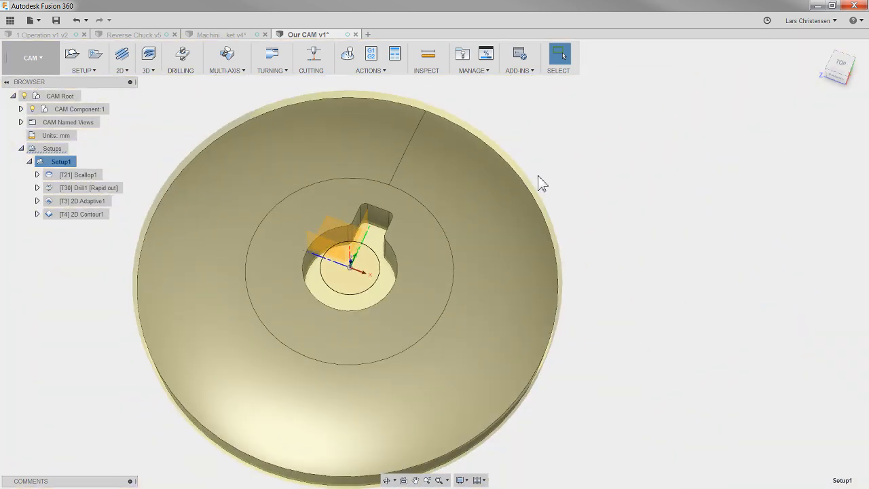
{"action": "left_click", "coordinate": [603, 130]}
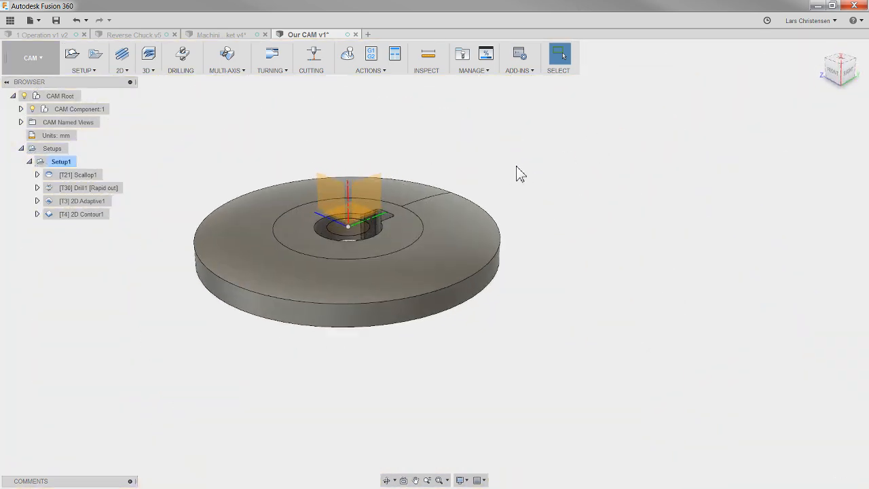
{"action": "scroll", "coordinate": [517, 167], "scroll_direction": "up", "scroll_amount": 5}
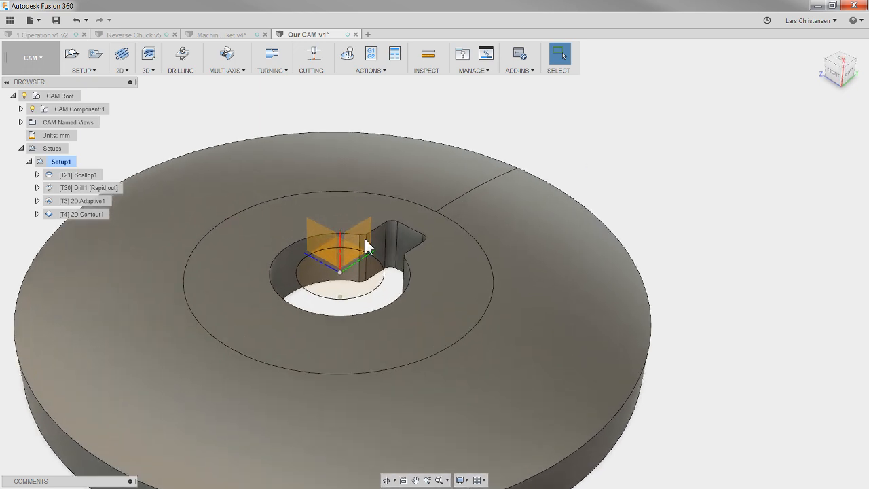
{"action": "scroll", "coordinate": [608, 157], "scroll_direction": "up", "scroll_amount": 1}
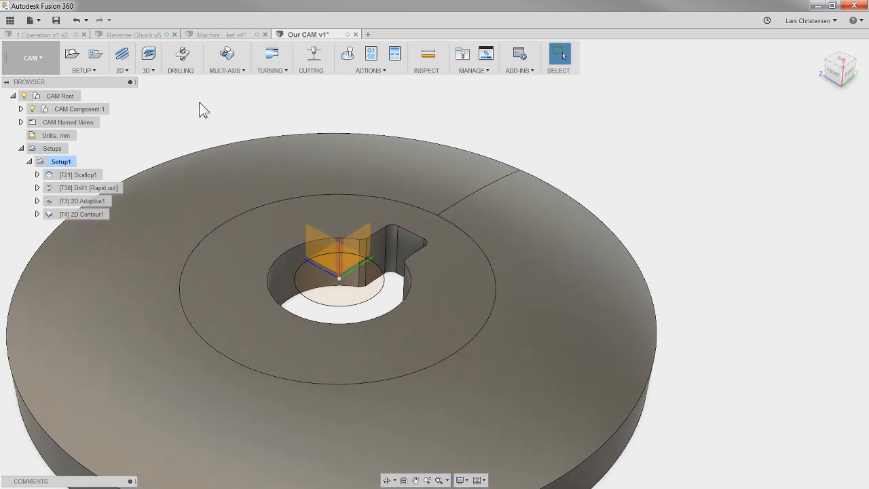
- Create a Drill operation using the 5 - Ø4 mm flat tool from the metric tutorial library
{"action": "left_click", "coordinate": [181, 57]}
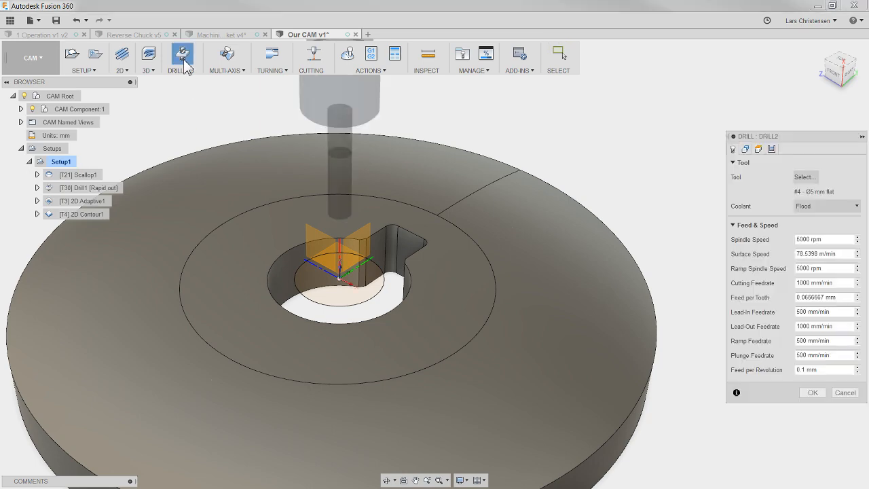
{"action": "left_click", "coordinate": [804, 178]}
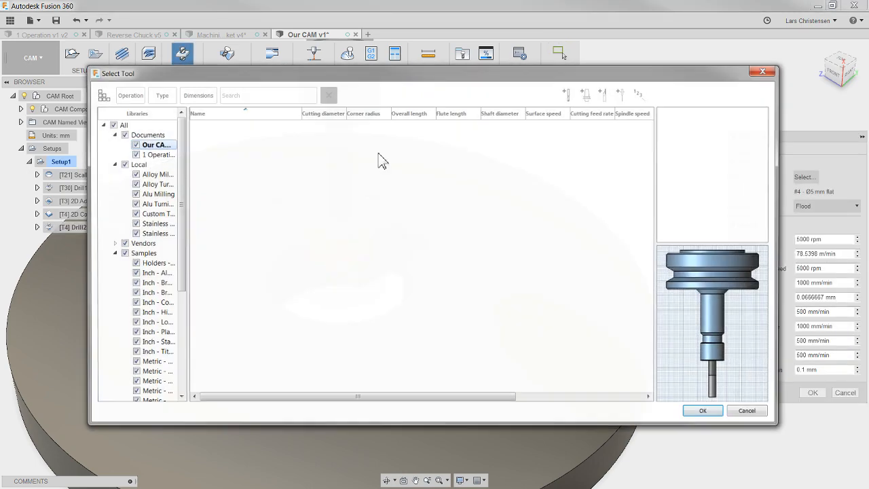
{"action": "left_click_drag", "start_coordinate": [178, 203], "coordinate": [178, 319]}
{"action": "left_click", "coordinate": [151, 392]}
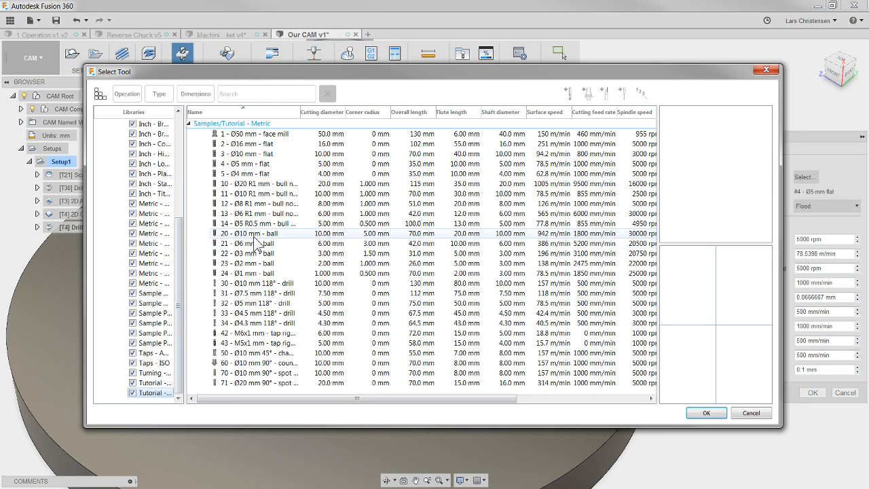
{"action": "left_click", "coordinate": [250, 174]}
{"action": "left_click", "coordinate": [706, 413]}
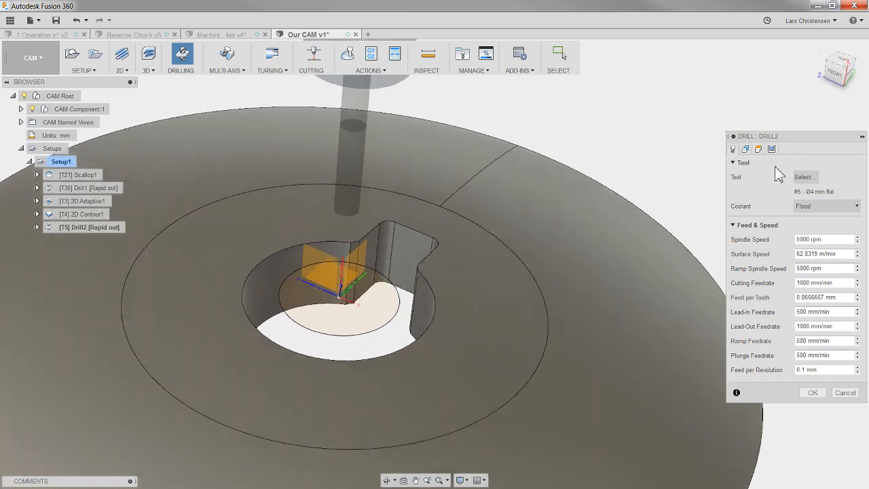
- Drill the two rounded corner faces of the keyway with the Chip breaking - partial retract cycle and generate the toolpath
{"action": "left_click", "coordinate": [746, 149]}
{"action": "left_click", "coordinate": [374, 250]}
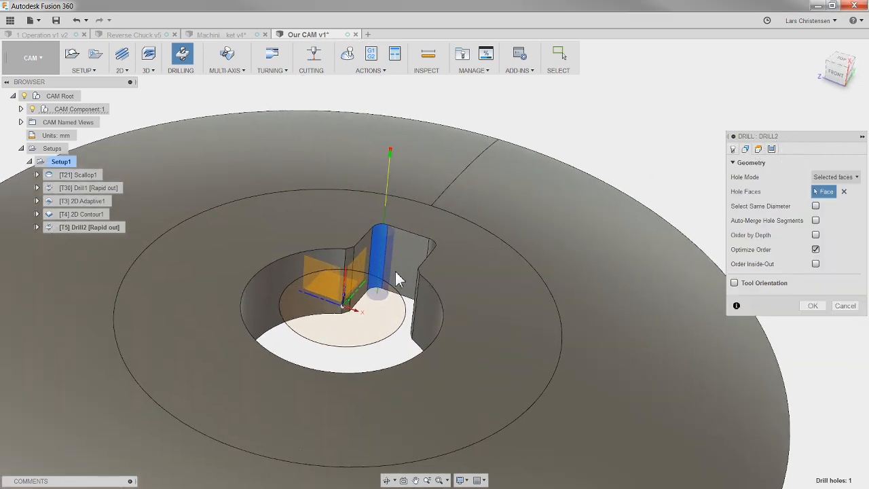
{"action": "left_click", "coordinate": [380, 275]}
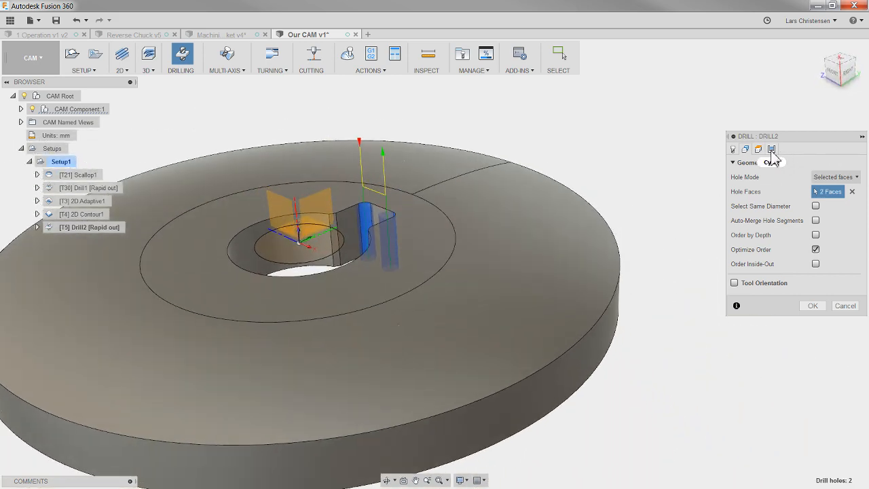
{"action": "left_click", "coordinate": [772, 150]}
{"action": "left_click", "coordinate": [804, 178]}
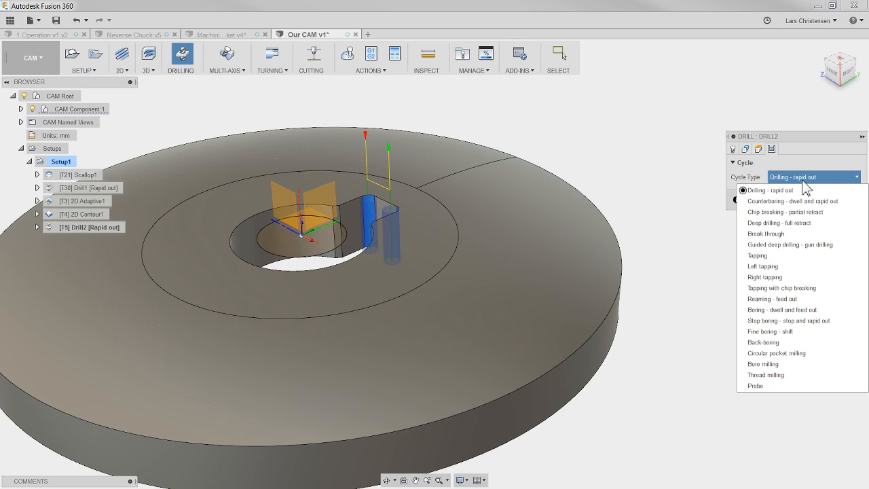
{"action": "left_click", "coordinate": [780, 212]}
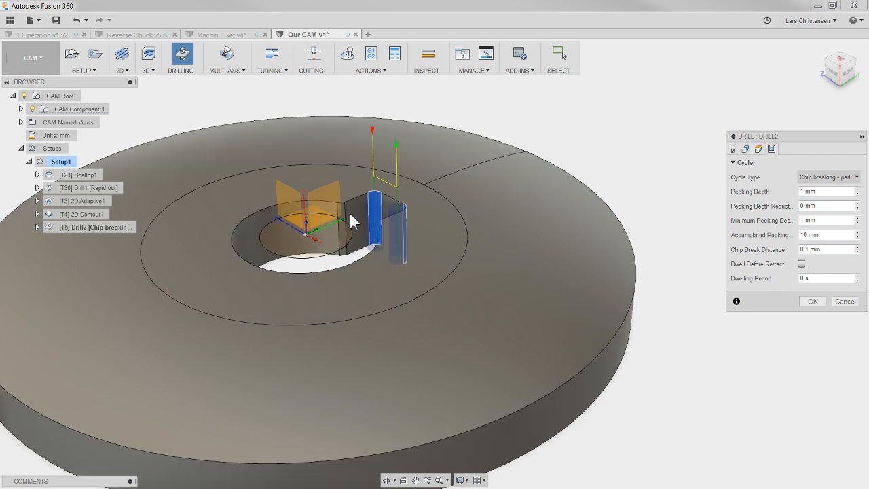
{"action": "left_click", "coordinate": [813, 301]}
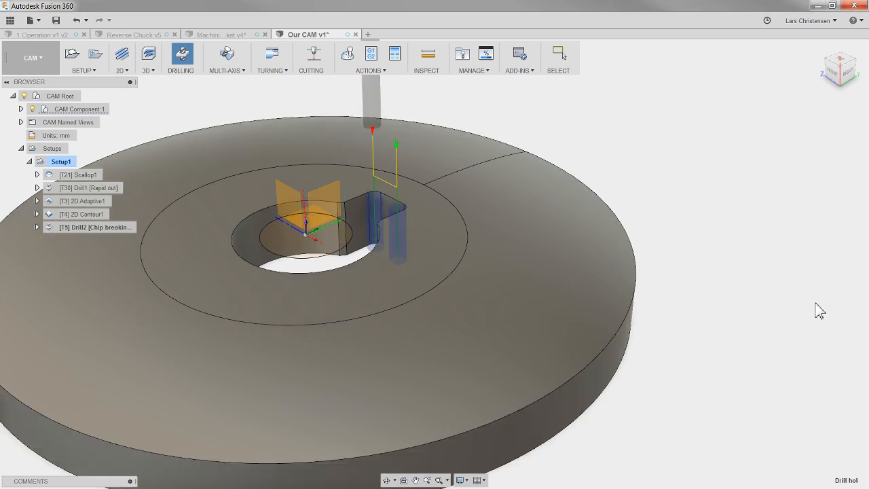
{"action": "left_click", "coordinate": [668, 201]}
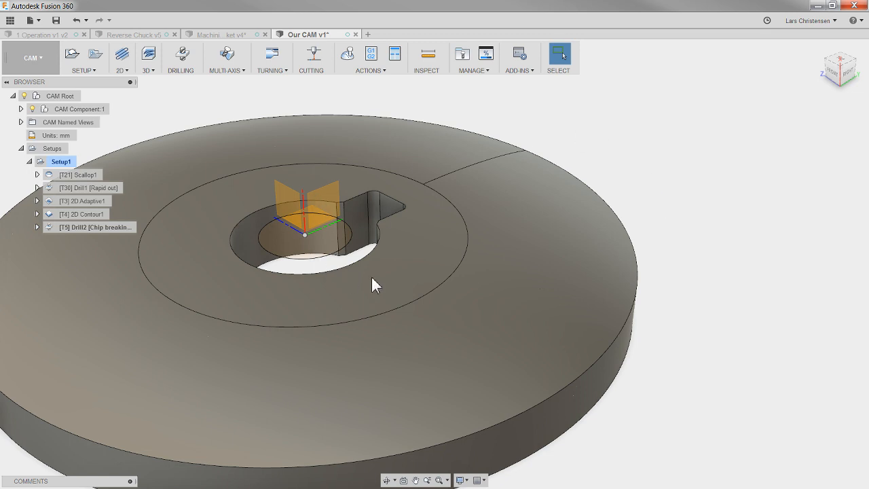
{"action": "middle_click_drag", "start_coordinate": [371, 275], "coordinate": [421, 294], "text": "shift"}
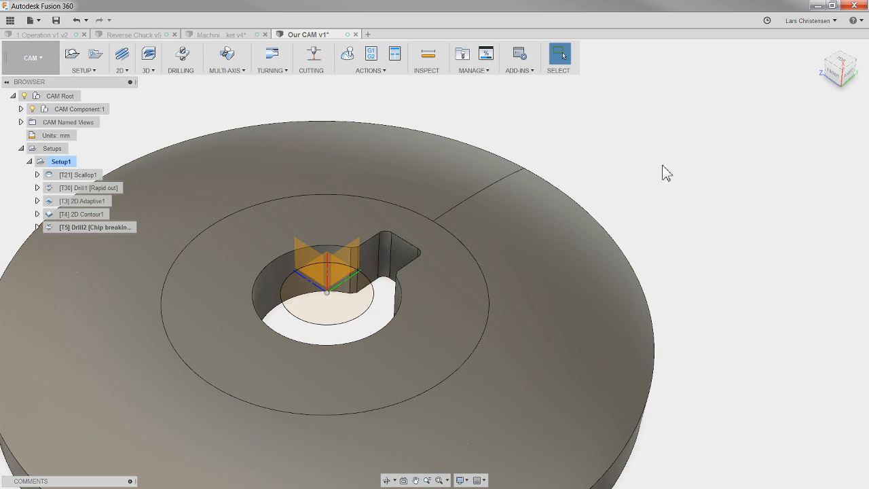
{"action": "middle_click_drag", "start_coordinate": [663, 165], "coordinate": [607, 205], "text": "shift"}
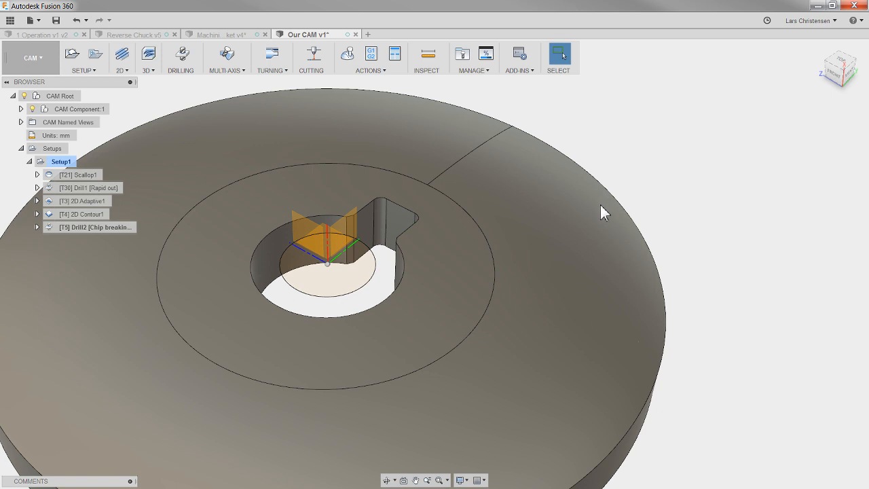
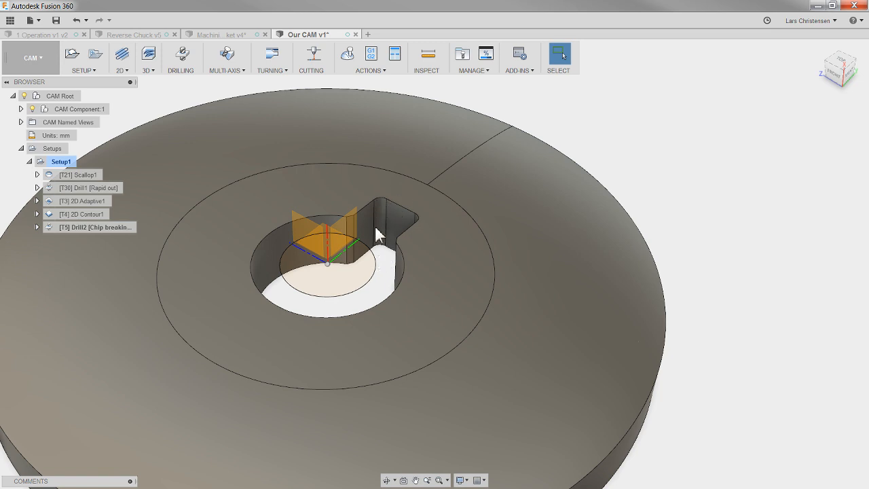
{"action": "middle_click_drag", "start_coordinate": [412, 239], "coordinate": [448, 251], "text": "shift"}
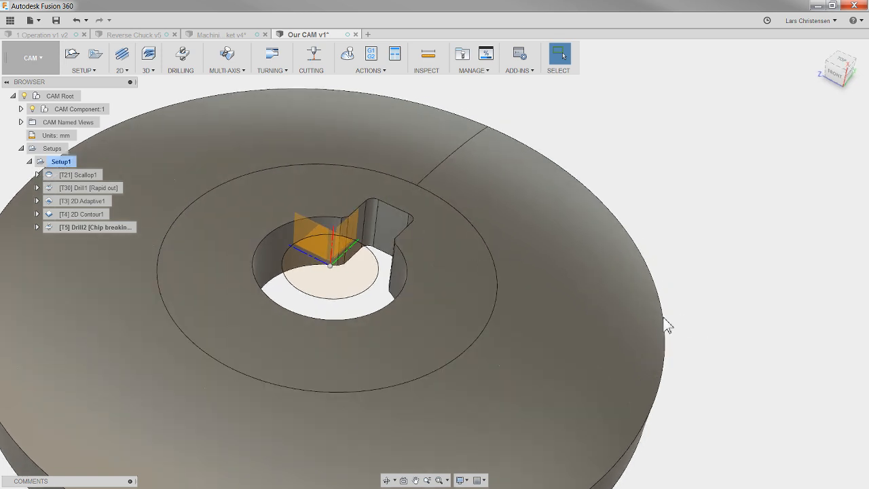
{"action": "middle_click_drag", "start_coordinate": [641, 320], "coordinate": [647, 131], "text": "shift"}
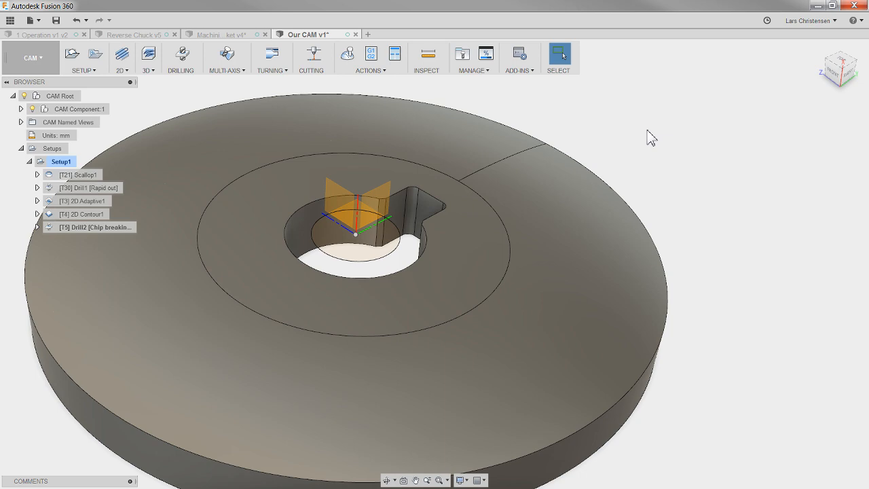
- Review the toolpath of each Setup1 operation in order, from Scallop1 through Drill2
{"action": "left_click", "coordinate": [96, 175]}
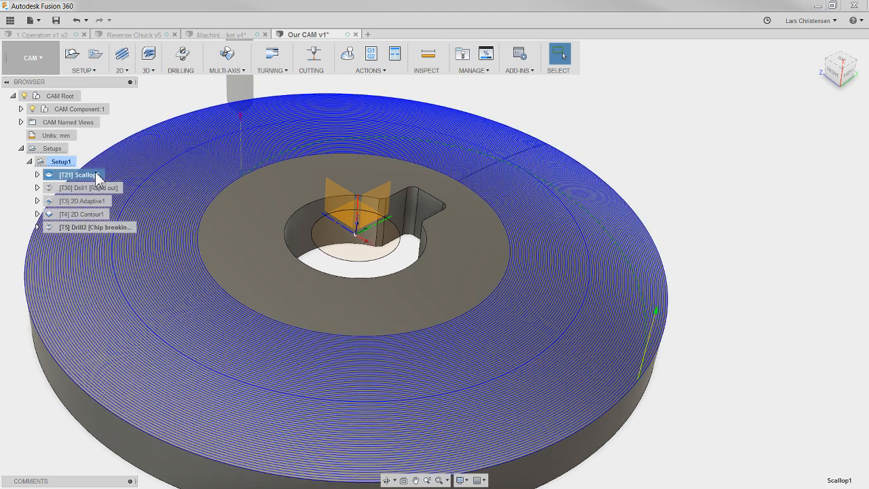
{"action": "left_click", "coordinate": [94, 188]}
{"action": "left_click", "coordinate": [88, 203]}
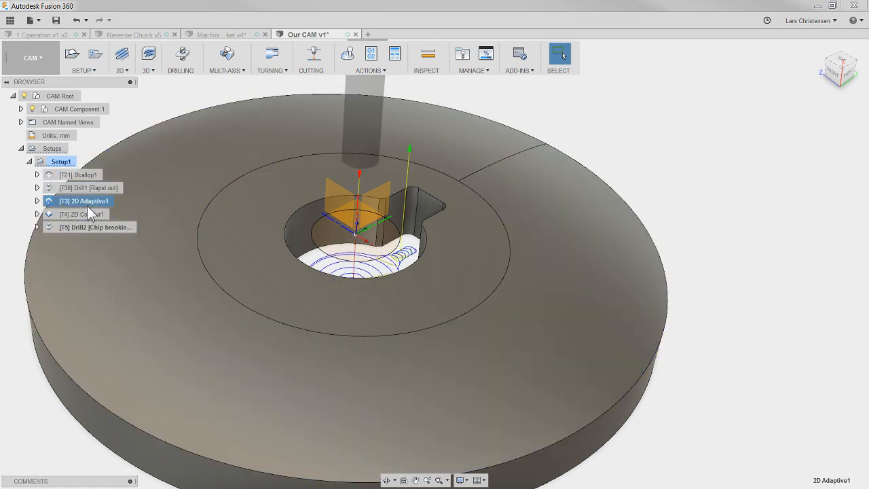
{"action": "left_click", "coordinate": [84, 212]}
{"action": "left_click", "coordinate": [84, 227]}
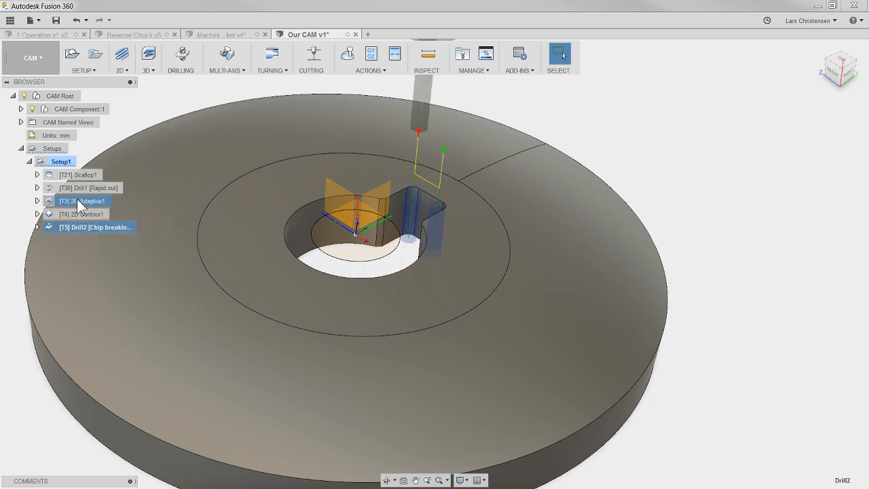
- Edit the 2D Adaptive1 operation to set its axial stock to leave to 0 and regenerate the toolpath
{"action": "right_click", "coordinate": [102, 200]}
{"action": "left_click", "coordinate": [120, 16]}
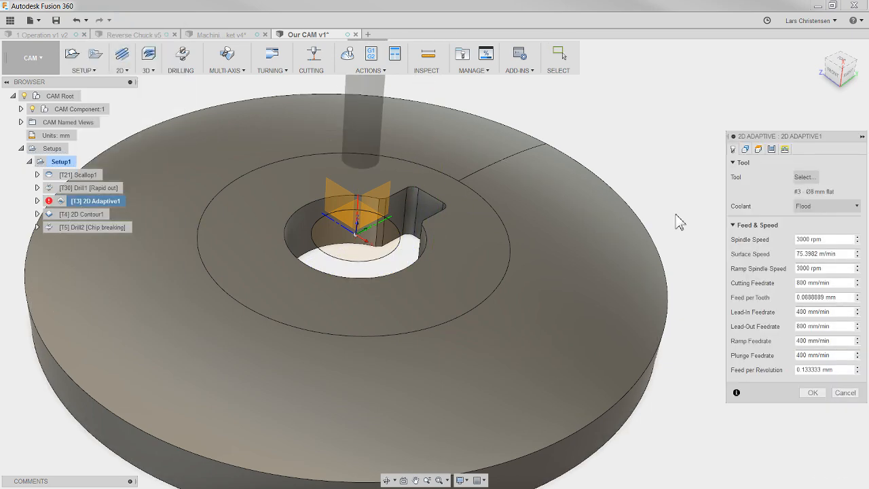
{"action": "left_click", "coordinate": [757, 150]}
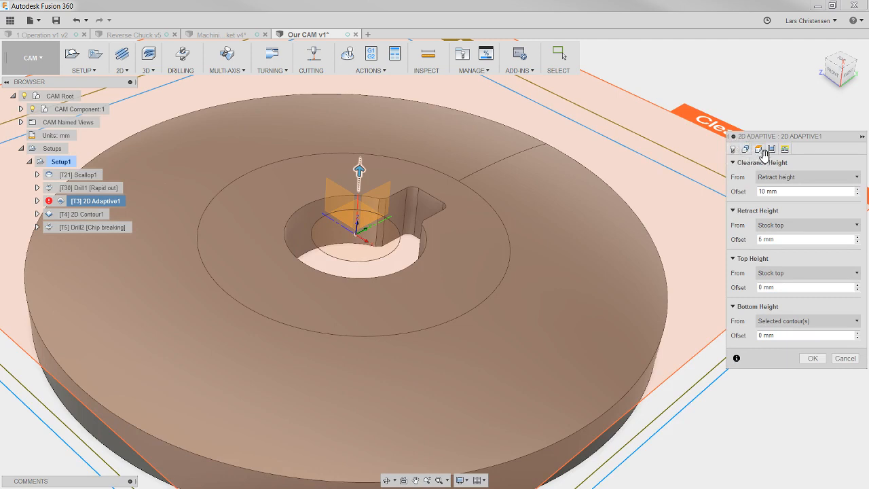
{"action": "left_click", "coordinate": [774, 150]}
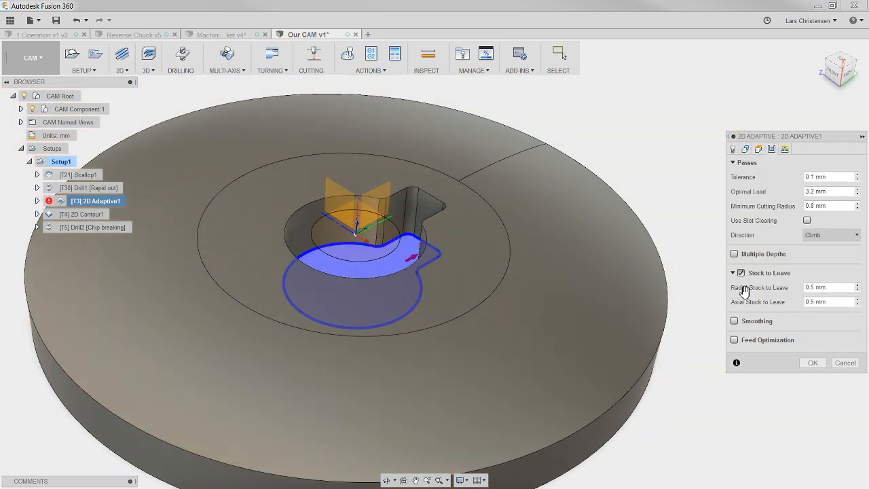
{"action": "left_click", "coordinate": [834, 303]}
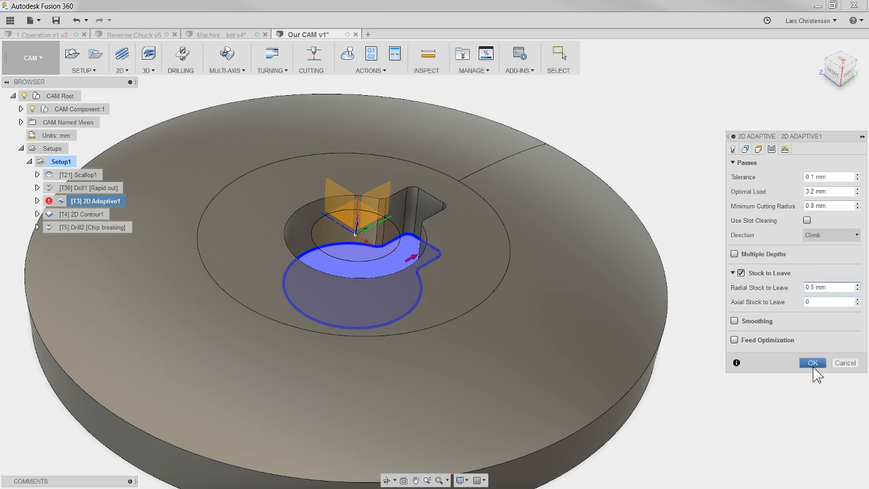
{"action": "left_click", "coordinate": [813, 364]}
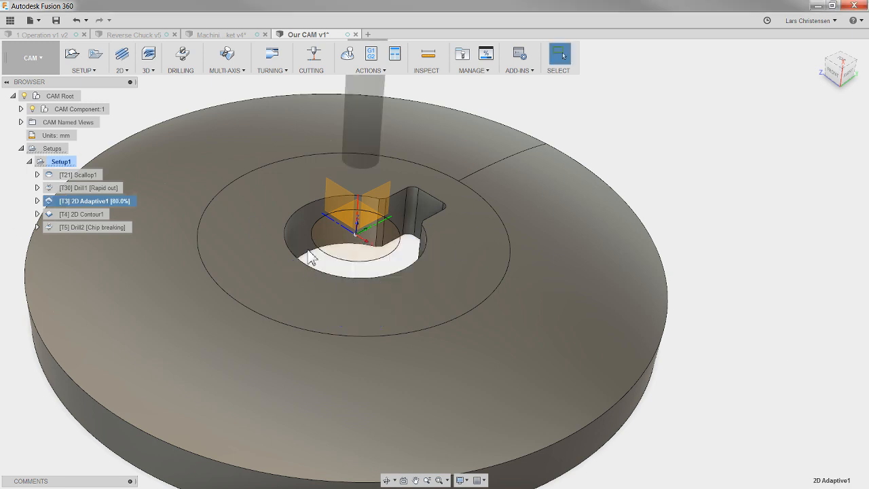
{"action": "middle_click_drag", "start_coordinate": [746, 276], "coordinate": [757, 212], "text": "shift"}
{"action": "left_click", "coordinate": [757, 212]}
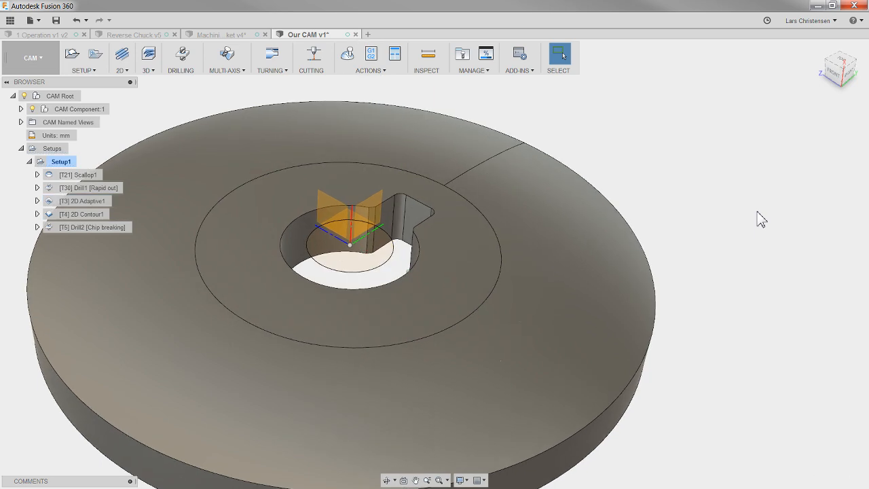
- Switch to the Machining Sprocket document to view the fixture assembly, and return to Our CAM to view the disc's underside
{"action": "scroll", "coordinate": [760, 219], "scroll_direction": "down", "scroll_amount": 3}
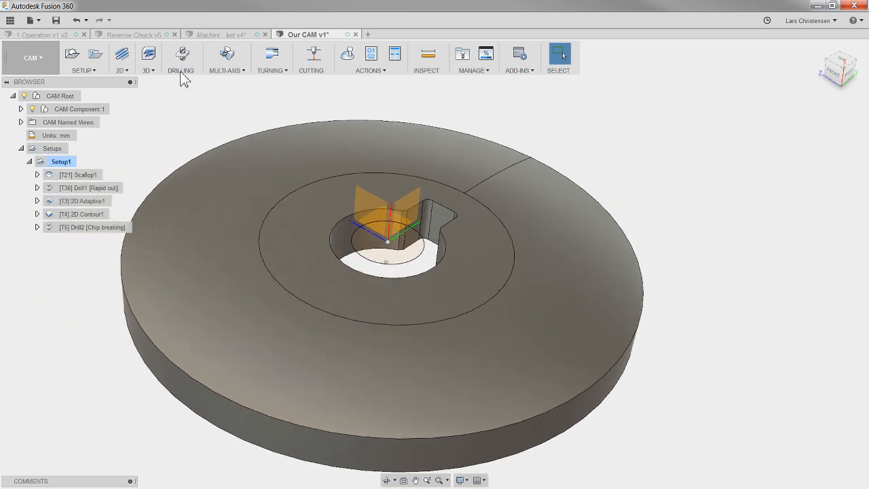
{"action": "left_click", "coordinate": [217, 35]}
{"action": "middle_click_drag", "start_coordinate": [371, 241], "coordinate": [277, 121], "text": "shift"}
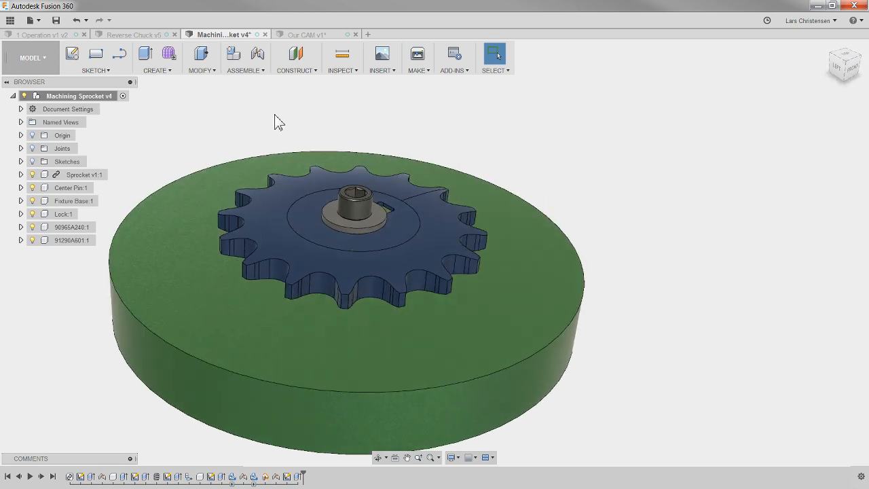
{"action": "left_click", "coordinate": [319, 35]}
{"action": "middle_click_drag", "start_coordinate": [515, 263], "coordinate": [265, 42], "text": "shift"}
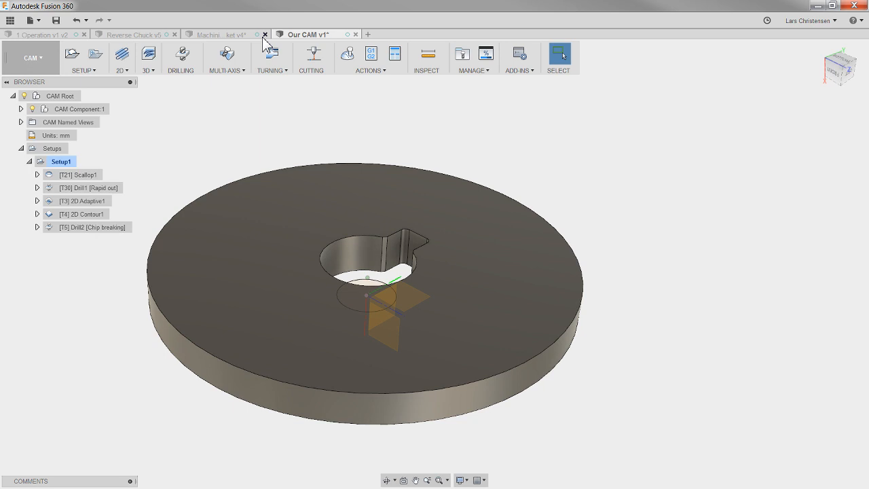
- In the Machining Sprocket document, hide the 91290A601 screw, the 90965A240 washer and the sprocket to expose the fixture
{"action": "left_click", "coordinate": [227, 34]}
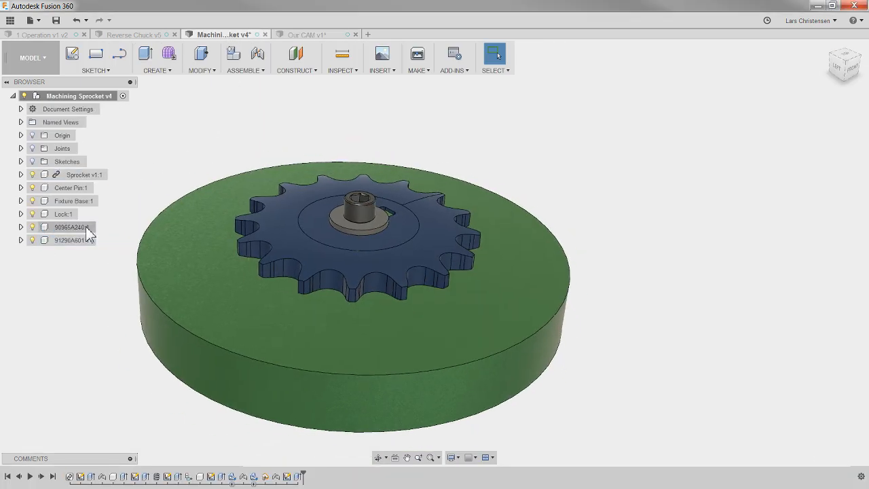
{"action": "left_click", "coordinate": [31, 240]}
{"action": "left_click", "coordinate": [32, 226]}
{"action": "left_click", "coordinate": [32, 175]}
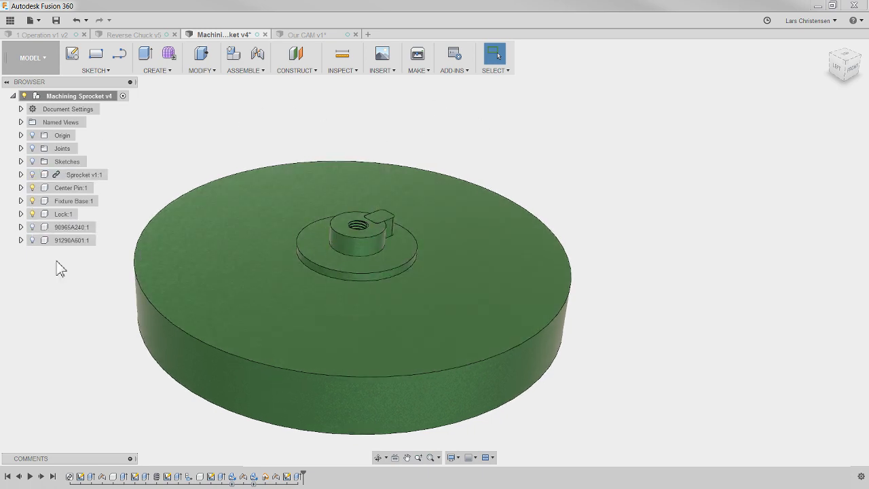
- Show the 91290A601 screw, the 90965A240 washer and the sprocket again in the fixture assembly
{"action": "left_click", "coordinate": [32, 240]}
{"action": "left_click", "coordinate": [32, 227]}
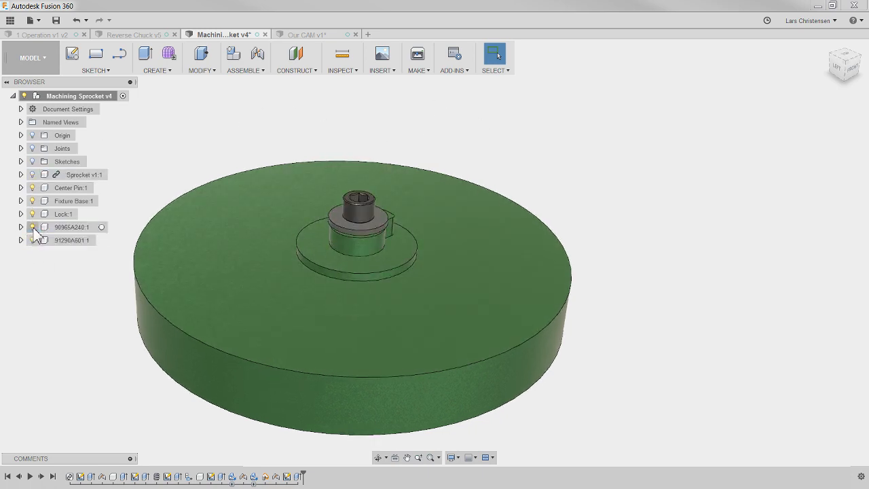
{"action": "left_click", "coordinate": [32, 175]}
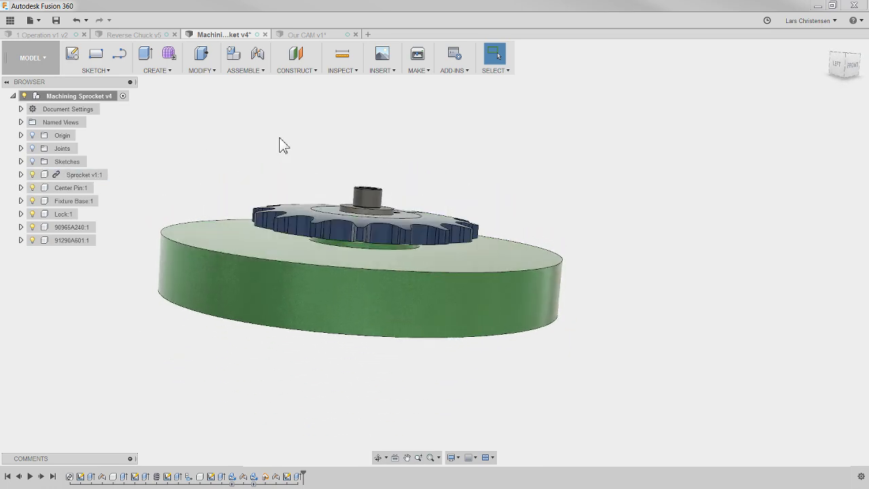
{"action": "middle_click_drag", "start_coordinate": [446, 278], "coordinate": [470, 280], "text": "shift"}
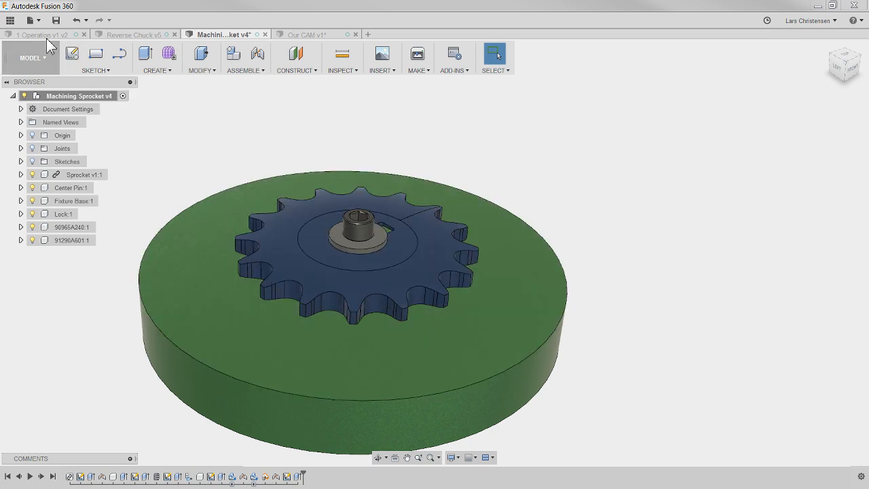
- Switch to the Our CAM document, change to the Model workspace and hide the 1 Operation v1 component
{"action": "left_click", "coordinate": [307, 35]}
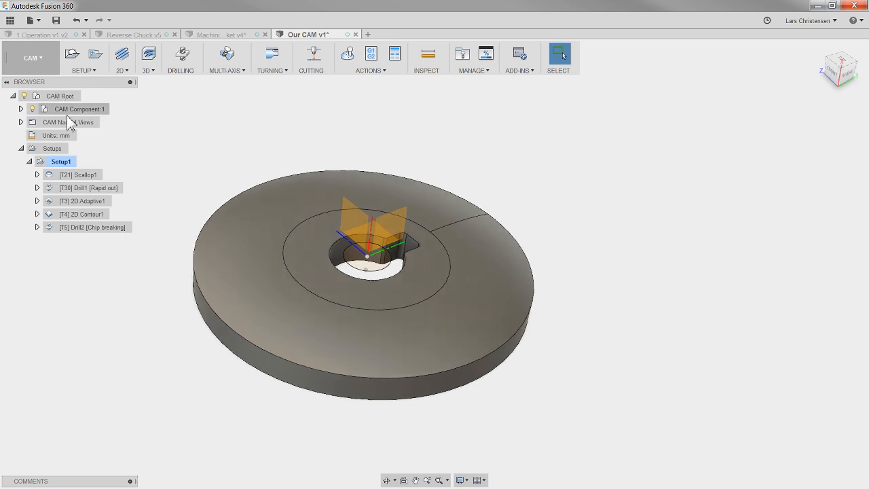
{"action": "left_click", "coordinate": [25, 60]}
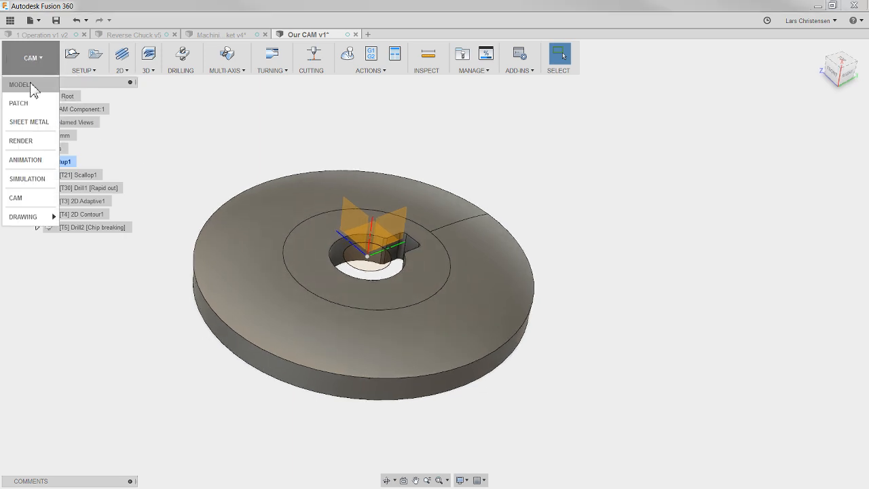
{"action": "left_click", "coordinate": [20, 85]}
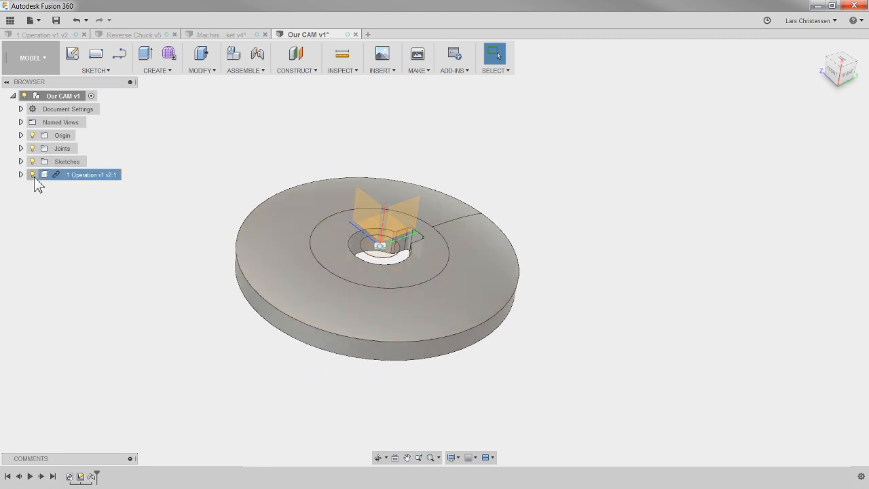
{"action": "left_click", "coordinate": [32, 175]}
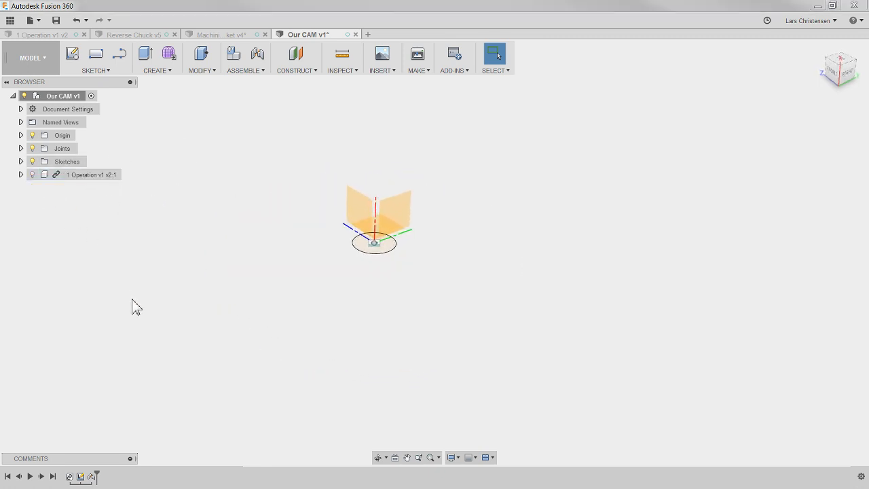
- Insert the Sprocket design from the LiveStream project into the current design
{"action": "left_click", "coordinate": [10, 20]}
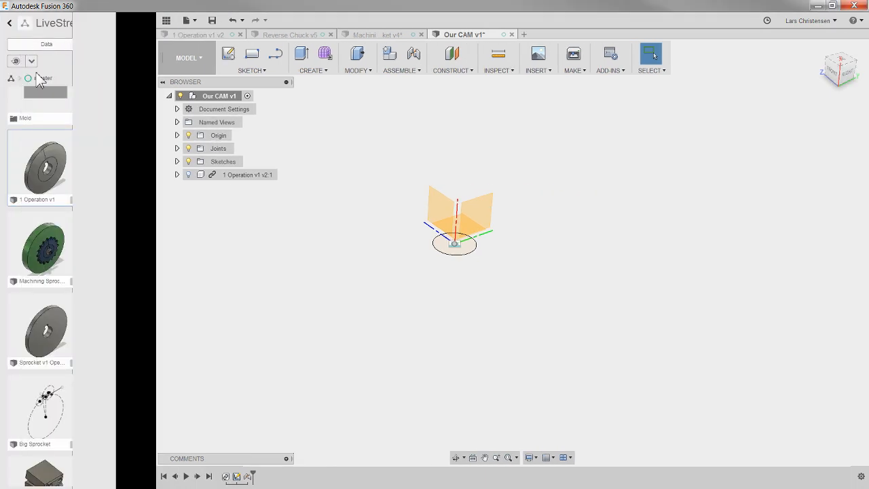
{"action": "mouse_move", "coordinate": [174, 133]}
{"action": "left_mouse_down"}
{"action": "mouse_move", "coordinate": [180, 158]}
{"action": "mouse_move", "coordinate": [180, 142]}
{"action": "left_mouse_up"}
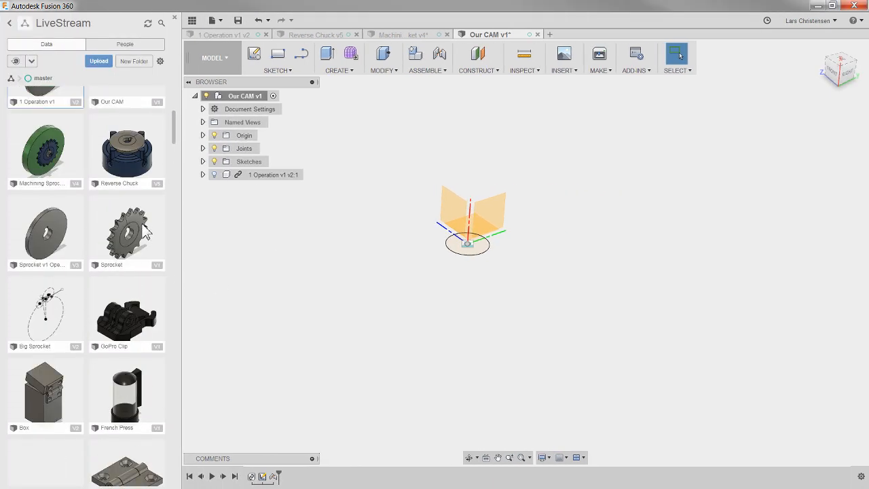
{"action": "left_click", "coordinate": [144, 230]}
{"action": "right_click", "coordinate": [135, 250]}
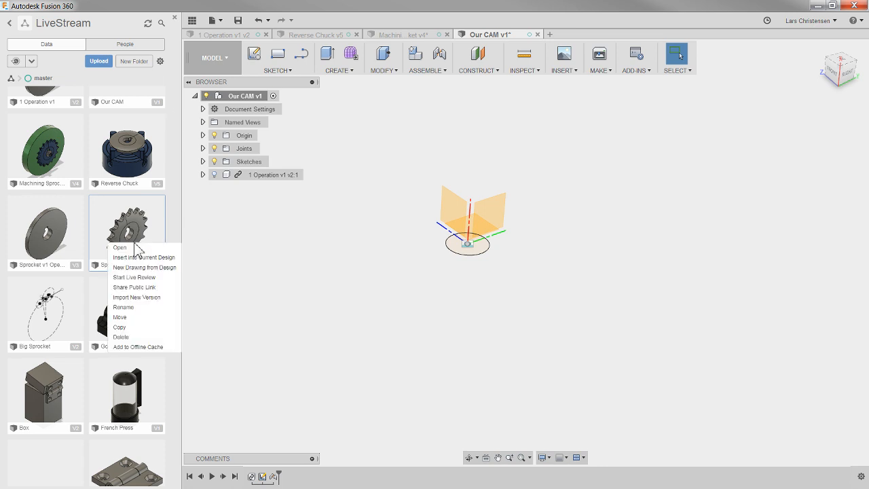
{"action": "left_click", "coordinate": [141, 258]}
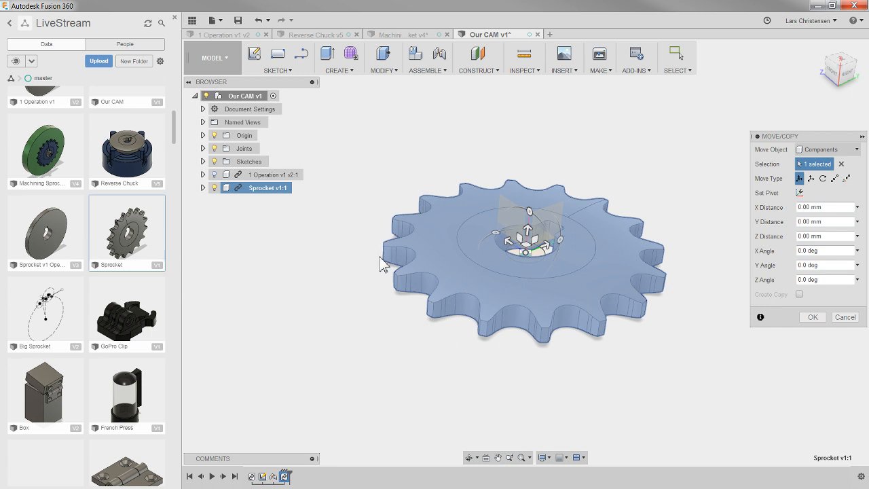
{"action": "middle_click_drag", "start_coordinate": [721, 110], "coordinate": [709, 144], "text": "shift"}
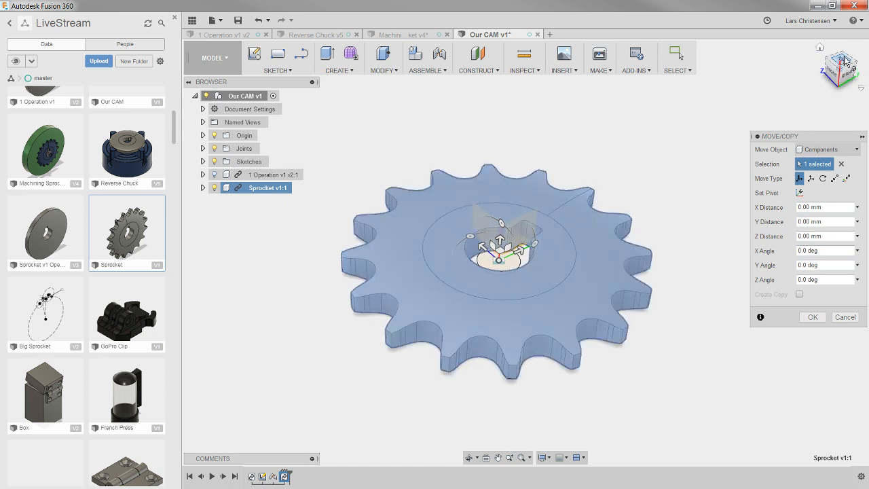
{"action": "middle_click_drag", "start_coordinate": [645, 320], "coordinate": [260, 200], "text": "shift"}
- Compare the inserted sprocket with the 1 Operation v1 disc by showing and hiding the disc, and accept the sprocket's placement without moving it
{"action": "left_click", "coordinate": [214, 175]}
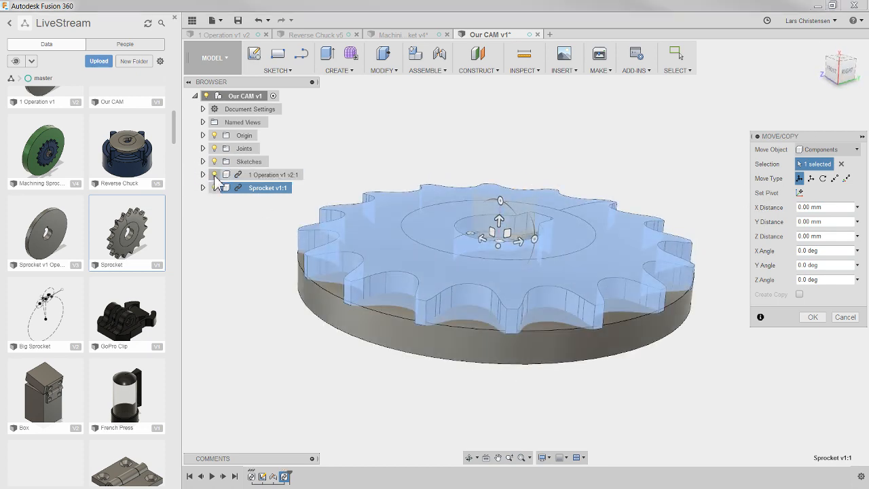
{"action": "middle_click_drag", "start_coordinate": [215, 181], "coordinate": [378, 294], "text": "shift"}
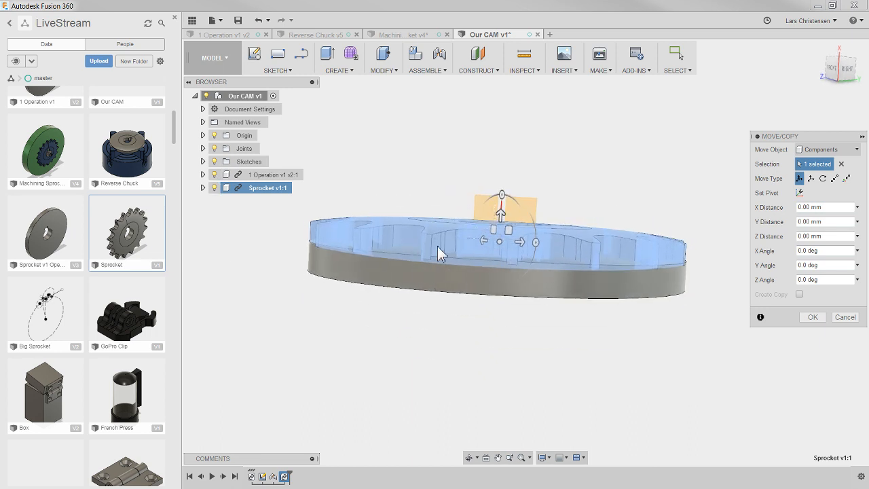
{"action": "middle_click_drag", "start_coordinate": [437, 253], "coordinate": [456, 138], "text": "shift"}
{"action": "left_click", "coordinate": [214, 174]}
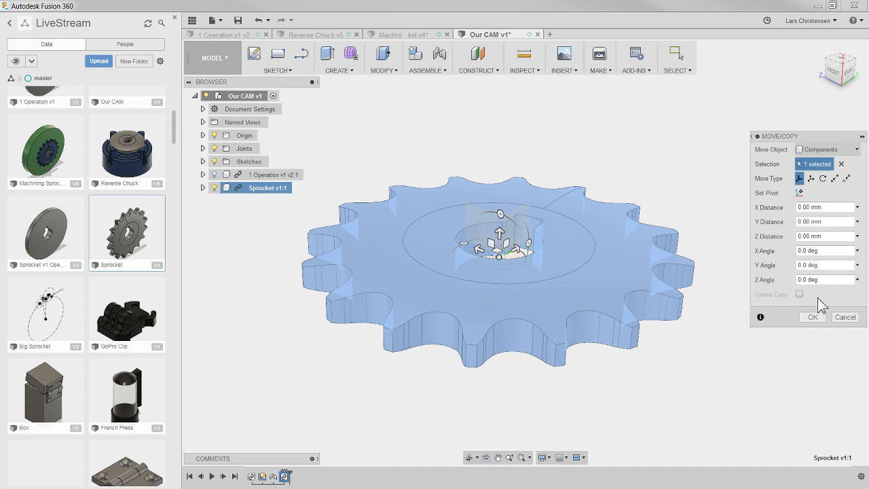
{"action": "left_click", "coordinate": [812, 317]}
- Create a rigid joint between the center of the sprocket's bore and the center of the sketch circle at the origin
{"action": "middle_click_drag", "start_coordinate": [815, 307], "coordinate": [396, 125], "text": "shift"}
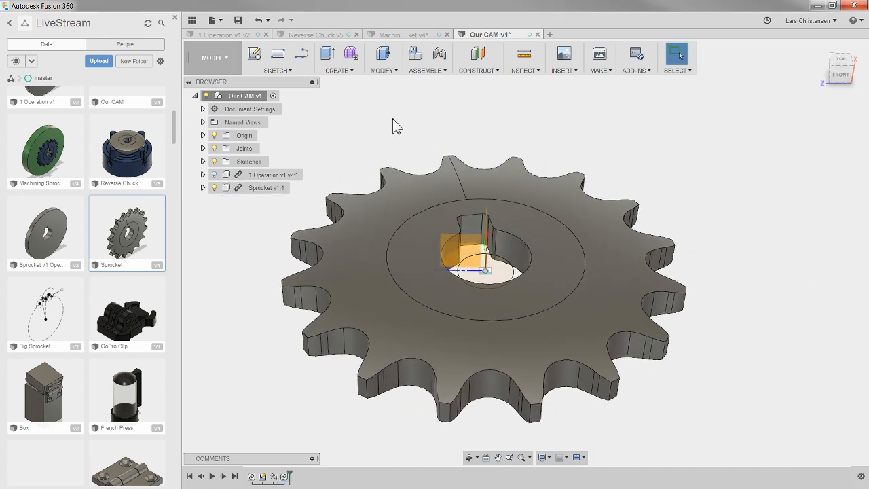
{"action": "left_click", "coordinate": [439, 55]}
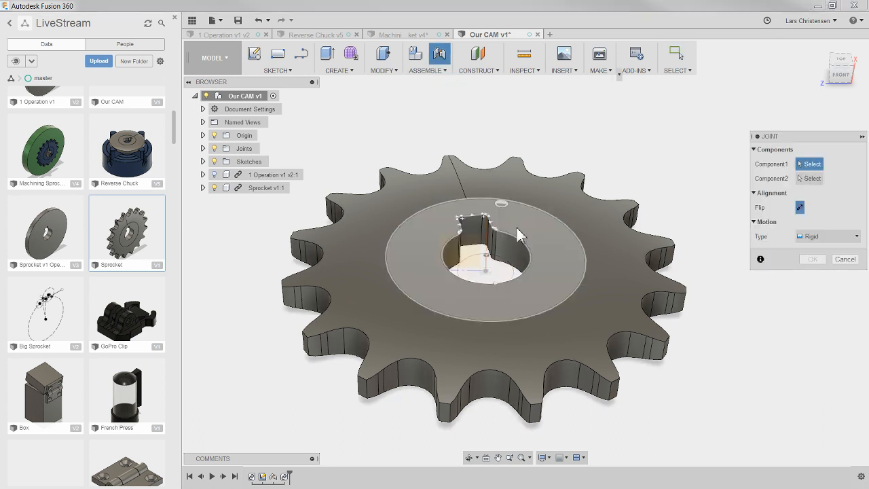
{"action": "left_click", "coordinate": [485, 262]}
{"action": "middle_click_drag", "start_coordinate": [596, 262], "coordinate": [585, 283], "text": "shift"}
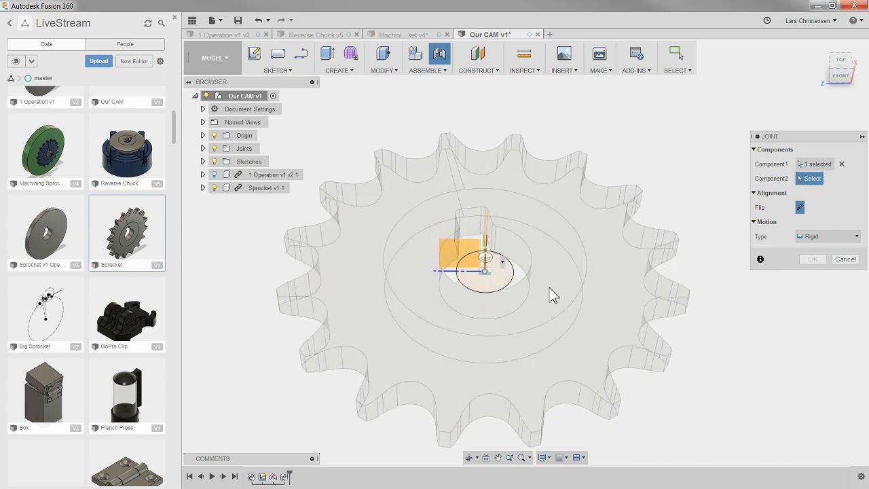
{"action": "left_click", "coordinate": [514, 284]}
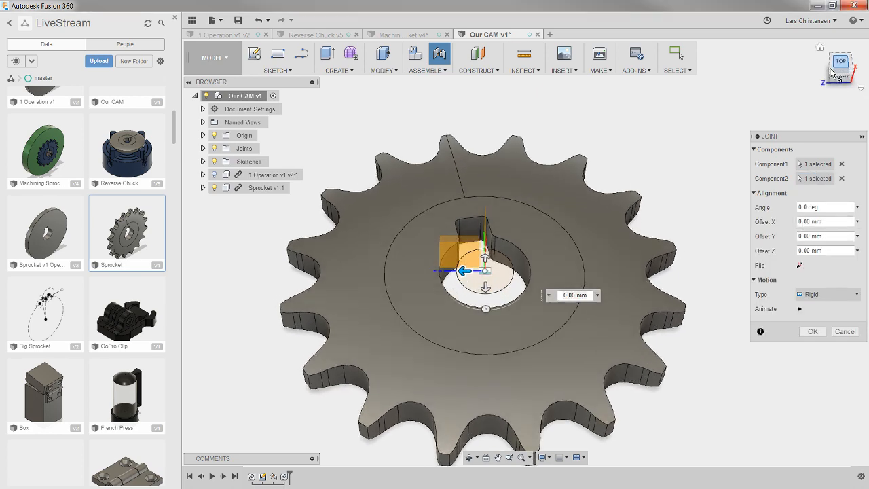
{"action": "left_click_drag", "start_coordinate": [485, 310], "coordinate": [476, 309]}
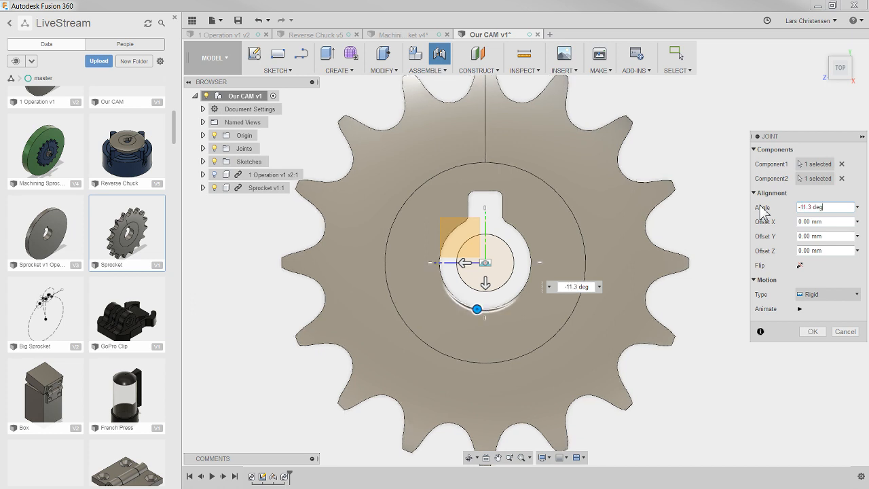
{"action": "left_click", "coordinate": [813, 333]}
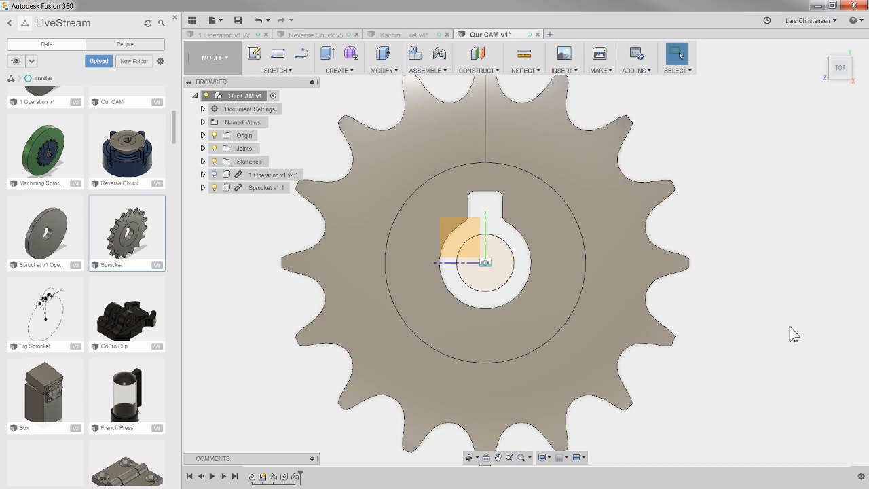
- Check the sprocket's alignment with the 1 Operation v1 disc by toggling their visibility, leaving only the sprocket shown
{"action": "left_click", "coordinate": [215, 175]}
{"action": "left_click", "coordinate": [214, 188]}
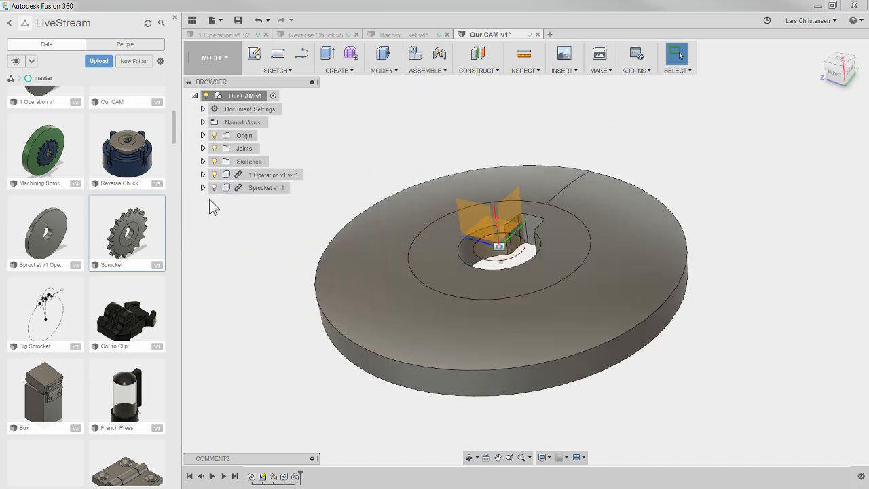
{"action": "left_click", "coordinate": [215, 188]}
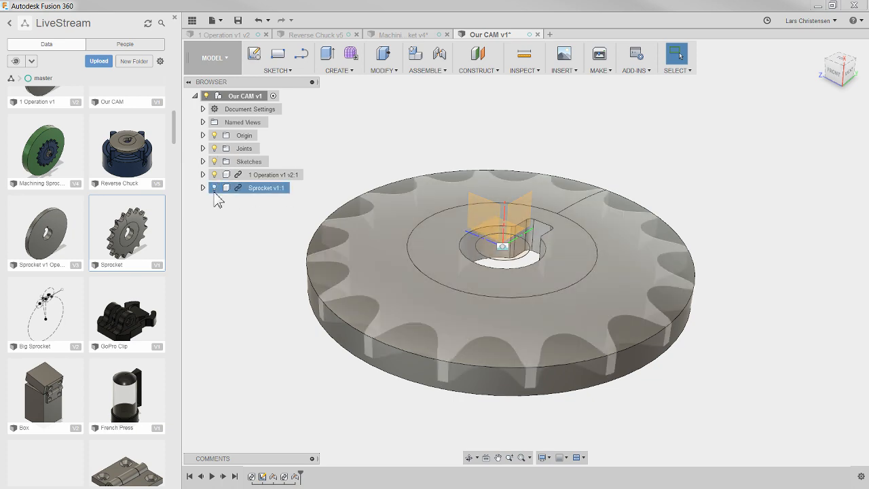
{"action": "left_click", "coordinate": [215, 175]}
{"action": "middle_click_drag", "start_coordinate": [228, 258], "coordinate": [229, 271], "text": "shift"}
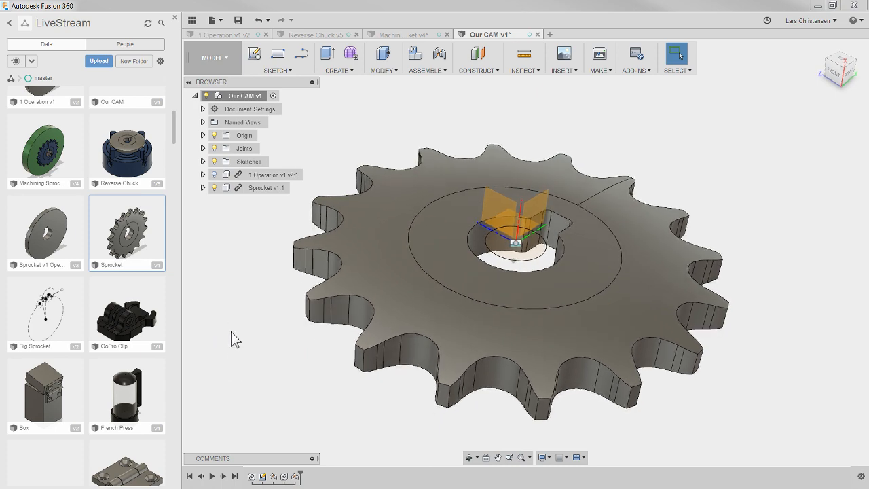
- Return to the CAM workspace and protect all five Setup1 operations, from Scallop1 through Drill2
{"action": "left_click", "coordinate": [192, 20]}
{"action": "left_click", "coordinate": [24, 59]}
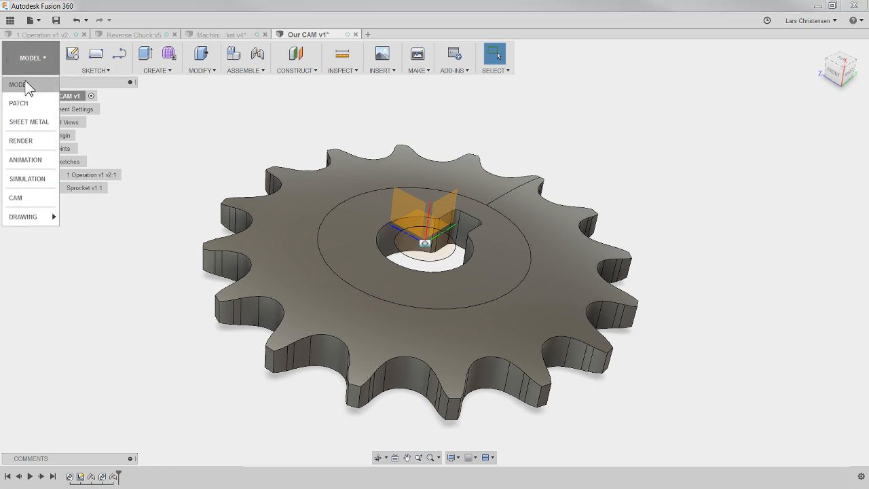
{"action": "left_click", "coordinate": [26, 197]}
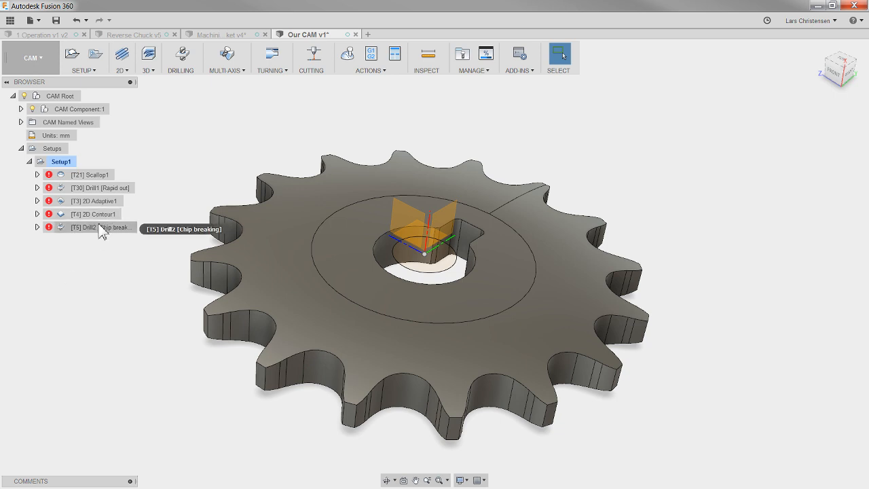
{"action": "left_click", "coordinate": [96, 176]}
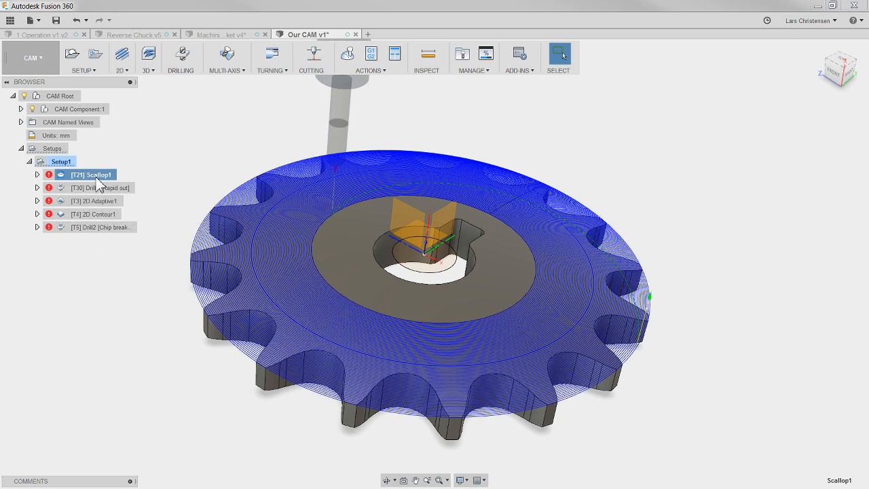
{"action": "left_click", "coordinate": [95, 226], "text": "shift"}
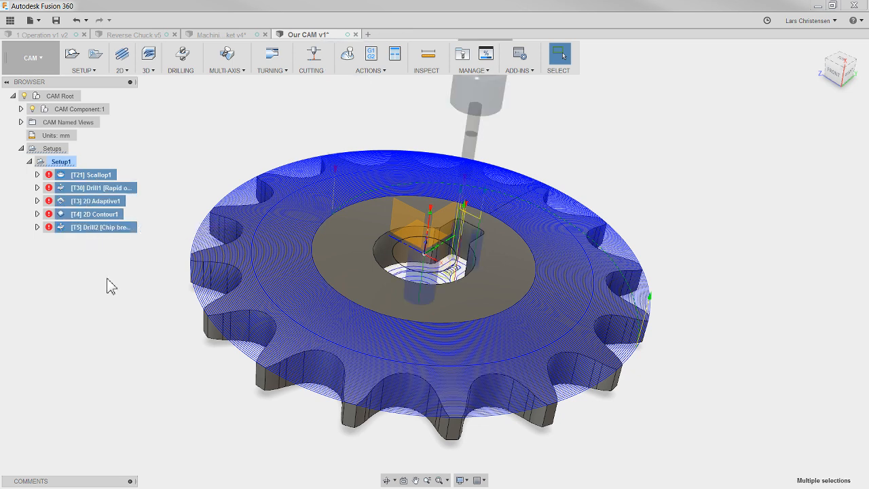
{"action": "right_click", "coordinate": [94, 231]}
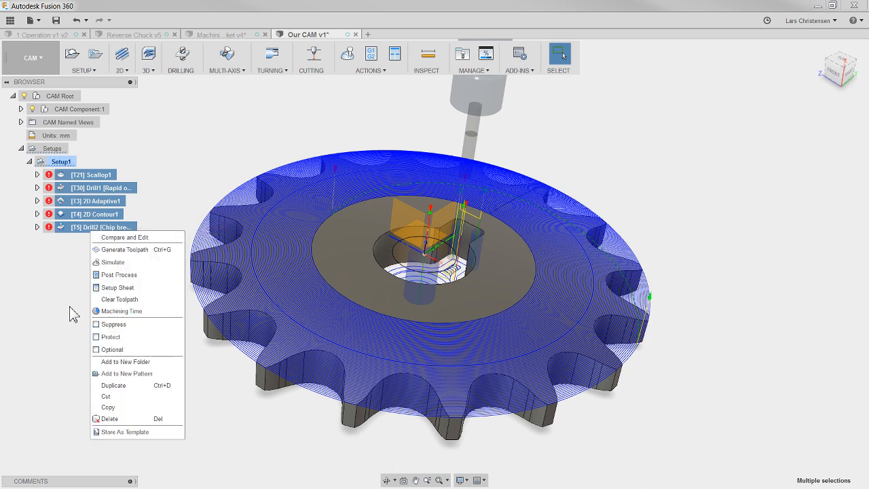
{"action": "left_click", "coordinate": [100, 337]}
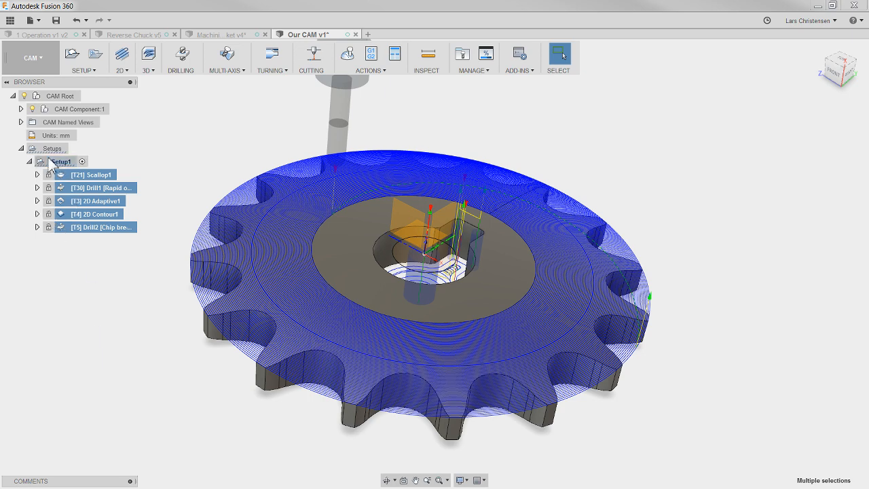
{"action": "left_click", "coordinate": [62, 330]}
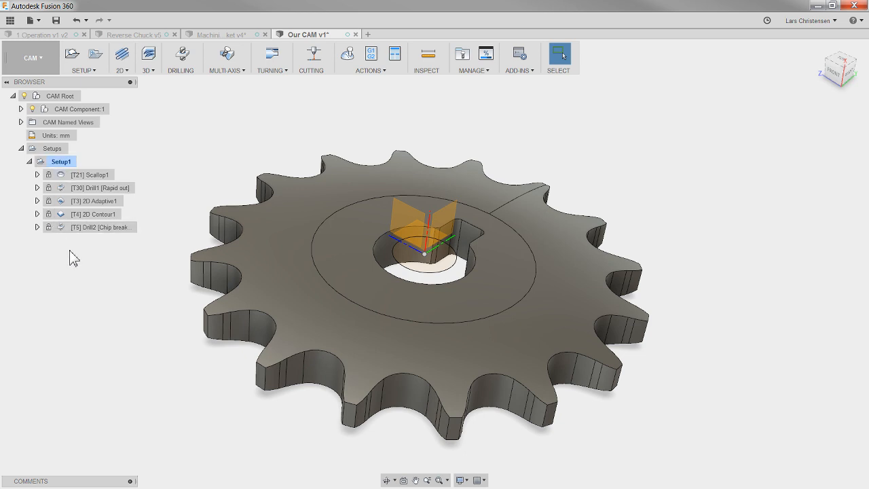
- Create a second milling setup oriented by Z axis/plane and X axis, using the sprocket's flat hub face for Z and a keyway edge for X
{"action": "middle_click_drag", "start_coordinate": [104, 389], "coordinate": [123, 375], "text": "shift"}
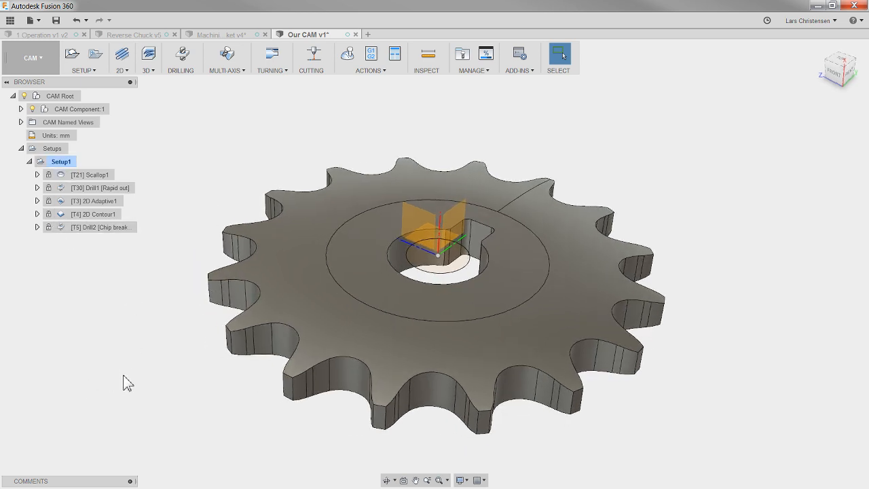
{"action": "left_click", "coordinate": [72, 54]}
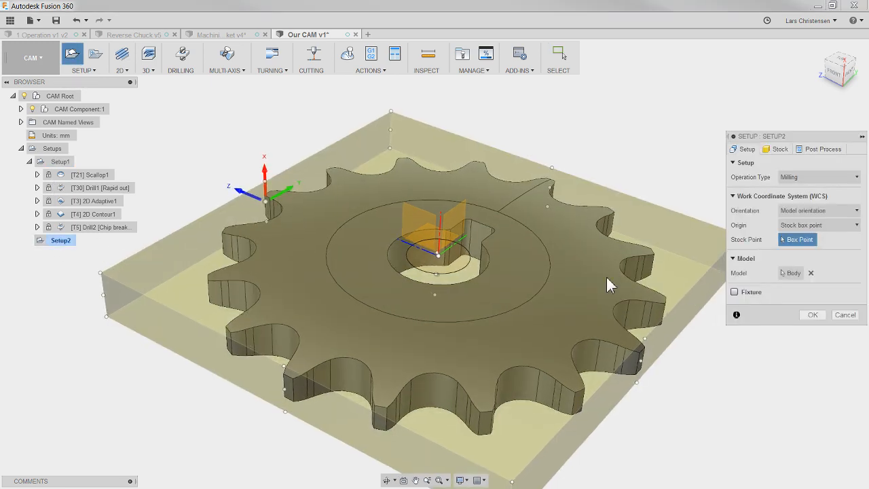
{"action": "middle_click_drag", "start_coordinate": [606, 283], "coordinate": [799, 218], "text": "shift"}
{"action": "left_click", "coordinate": [818, 210]}
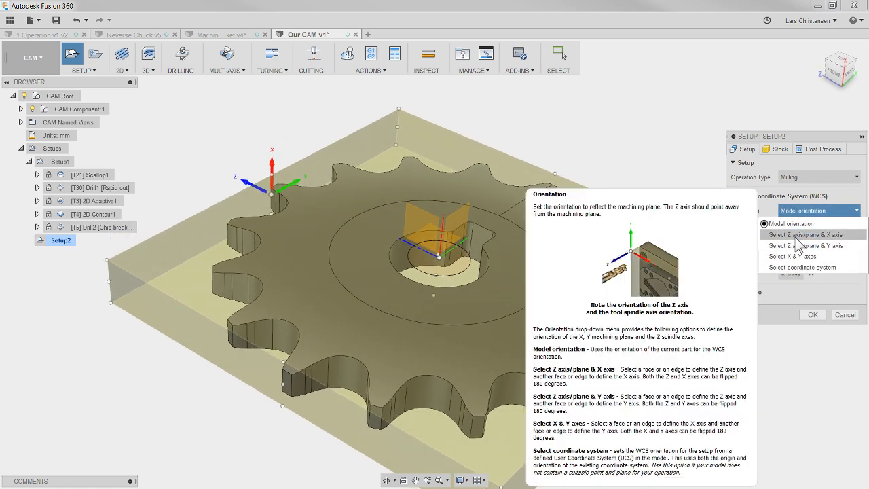
{"action": "left_click", "coordinate": [794, 229]}
{"action": "left_click", "coordinate": [499, 272]}
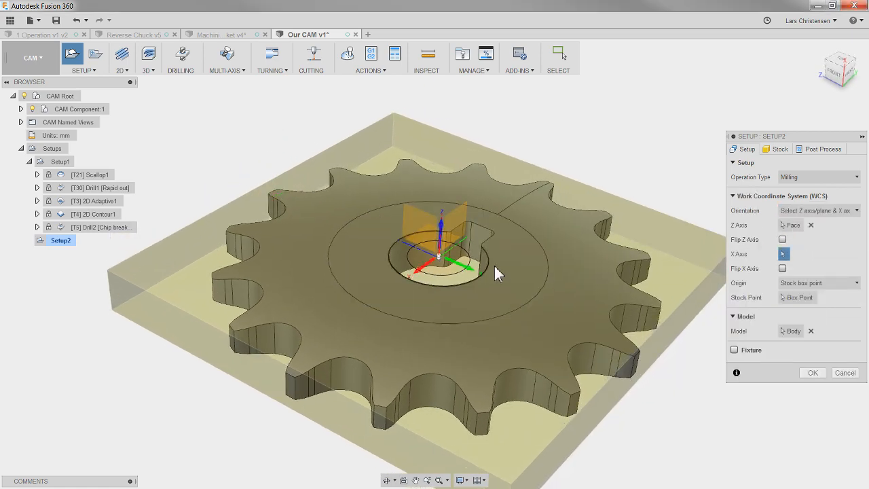
{"action": "scroll", "coordinate": [495, 266], "scroll_direction": "up", "scroll_amount": 1}
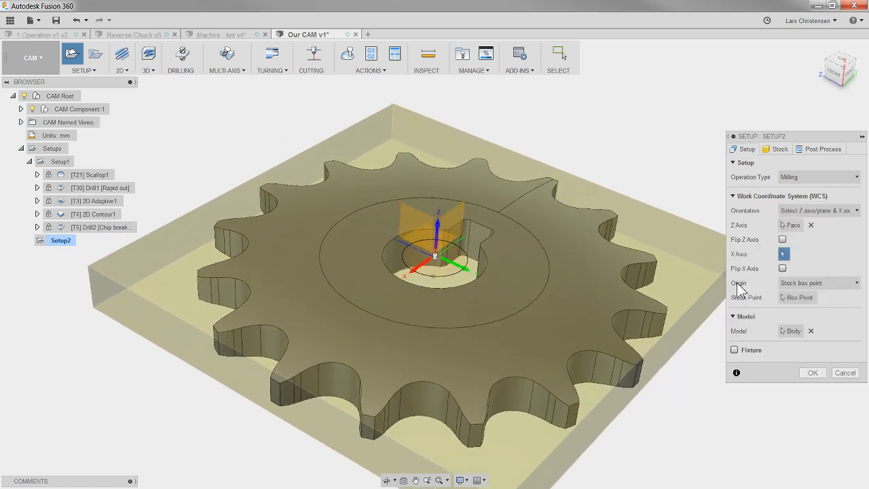
{"action": "left_click", "coordinate": [484, 232]}
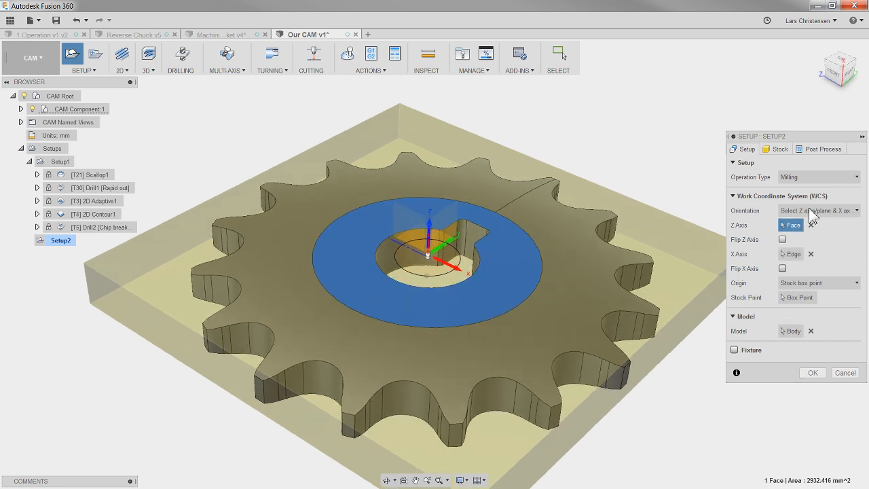
- Change the new setup's stock to a relative size cylinder and accept the setup
{"action": "left_click", "coordinate": [780, 150]}
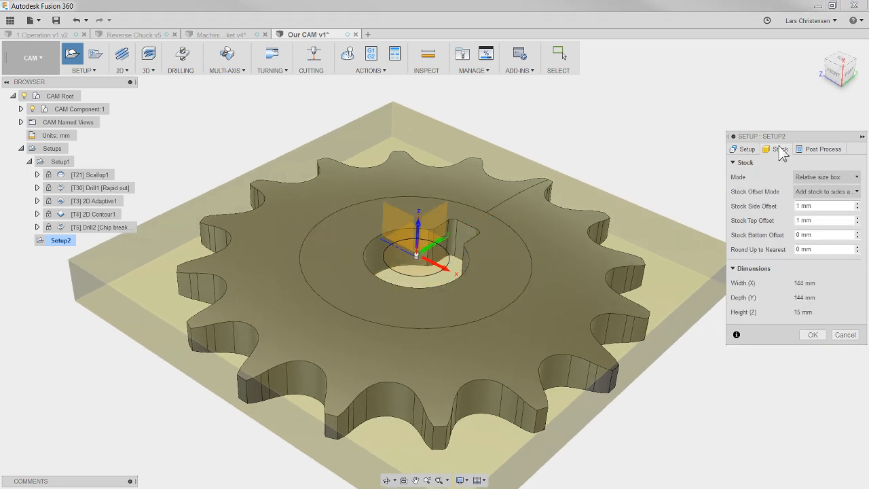
{"action": "left_click", "coordinate": [822, 178]}
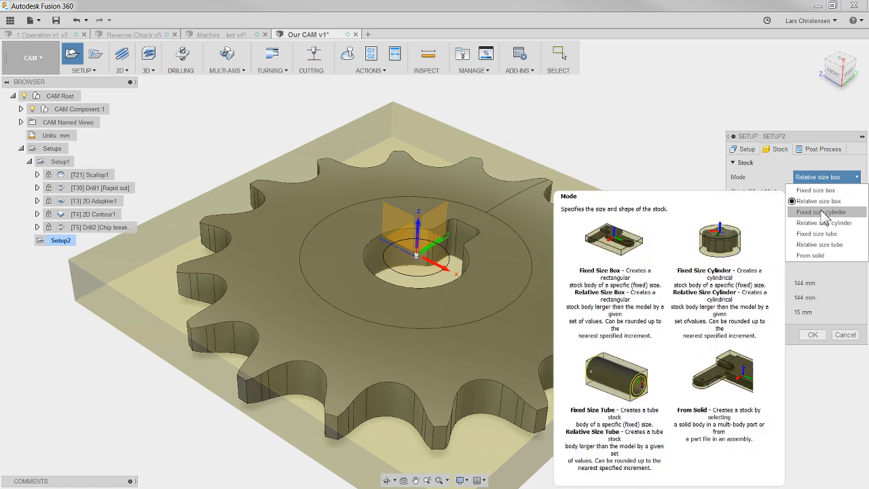
{"action": "left_click", "coordinate": [824, 222]}
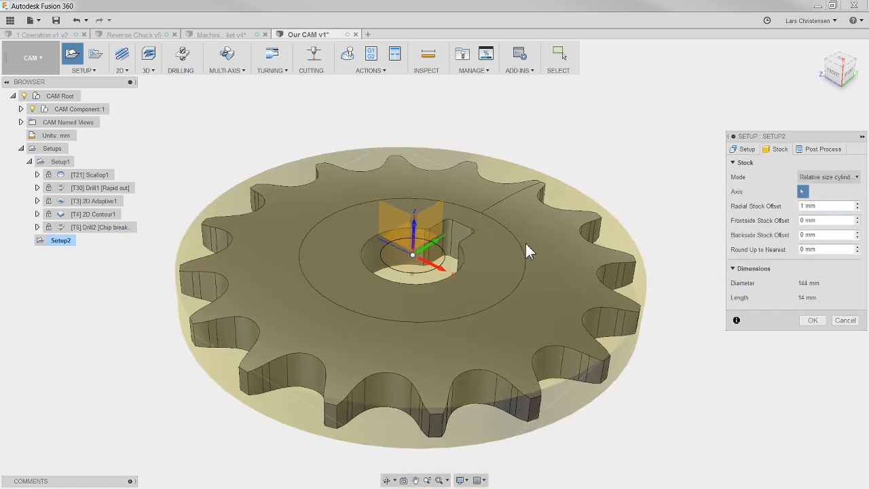
{"action": "left_click", "coordinate": [812, 320]}
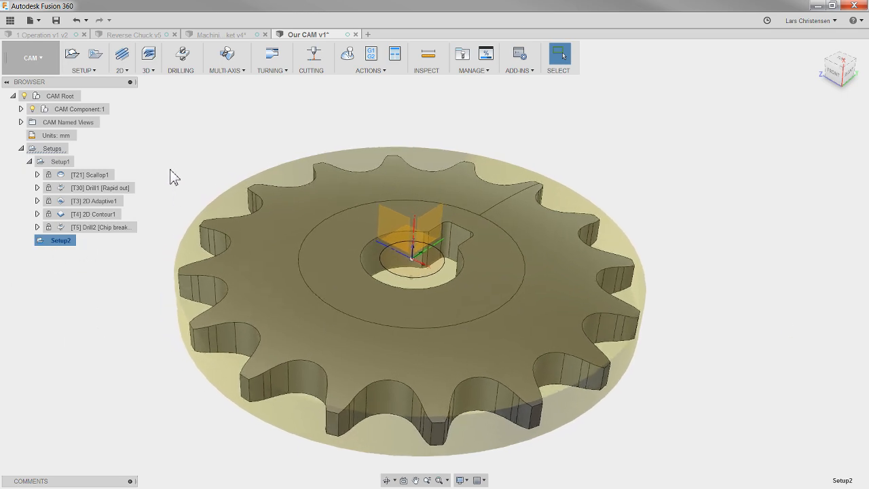
- Review the Scallop1 toolpath in Setup1, and copy that operation into Setup2
{"action": "left_click", "coordinate": [102, 175]}
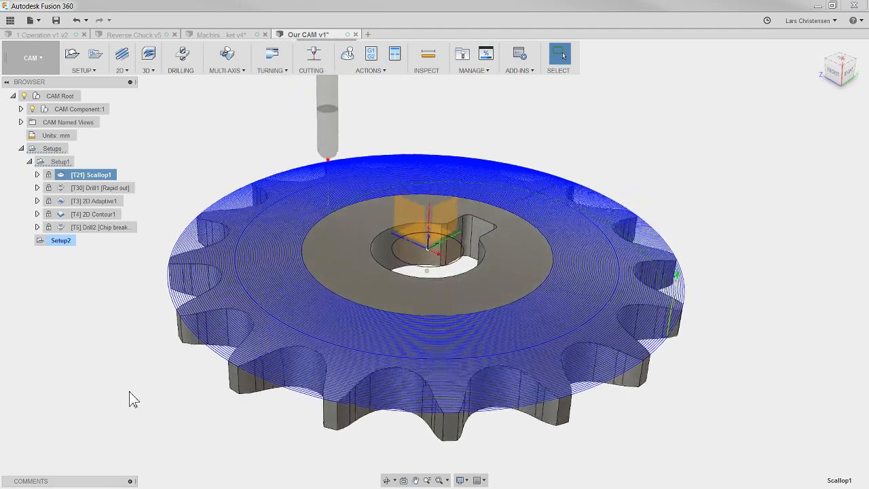
{"action": "left_click", "coordinate": [91, 371]}
{"action": "left_click", "coordinate": [89, 174]}
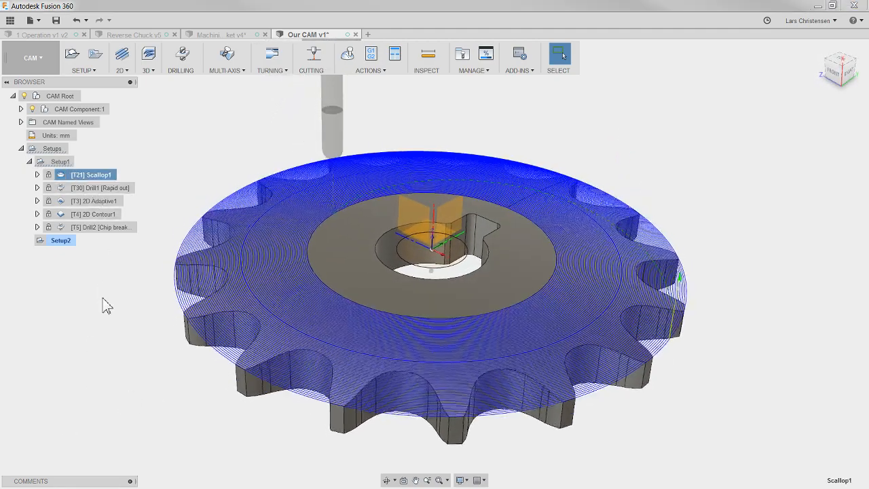
{"action": "left_click", "coordinate": [106, 310]}
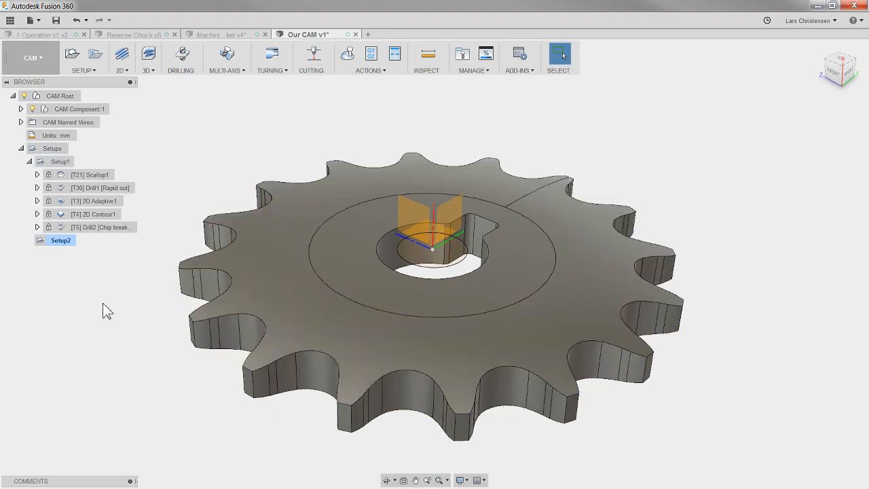
{"action": "right_click", "coordinate": [91, 175]}
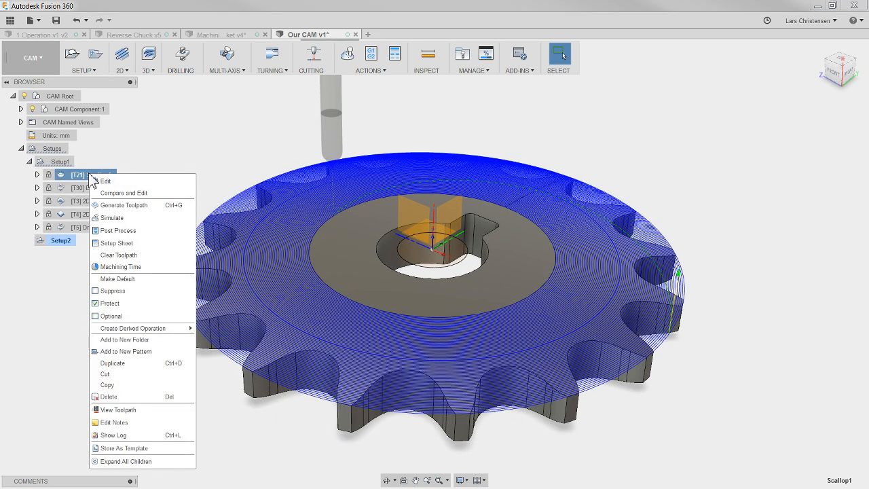
{"action": "left_click", "coordinate": [139, 387]}
{"action": "left_click", "coordinate": [71, 241]}
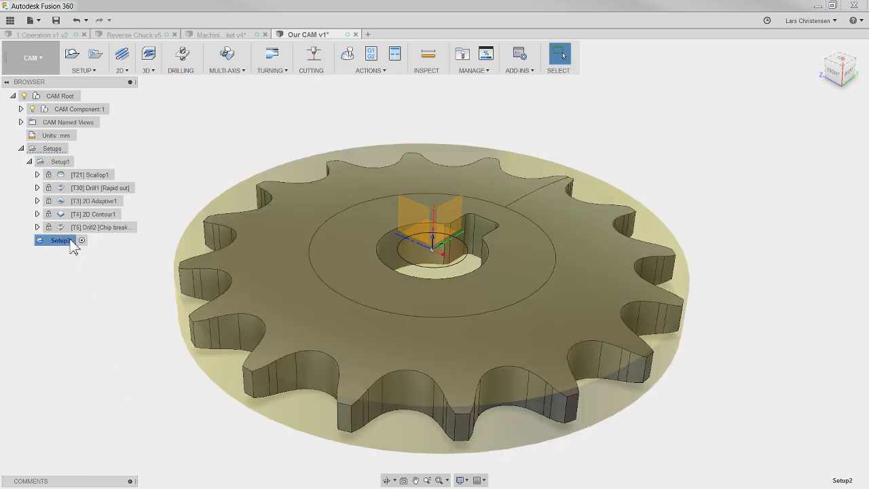
{"action": "right_click", "coordinate": [63, 244]}
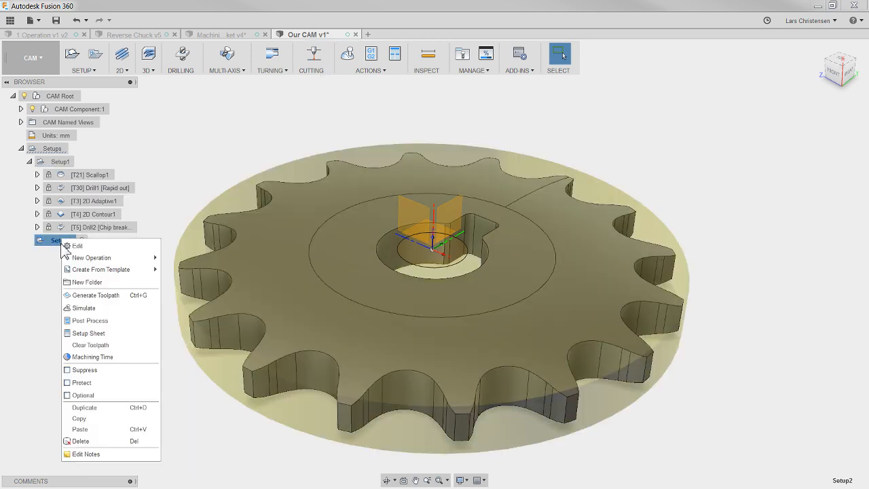
{"action": "left_click", "coordinate": [86, 429]}
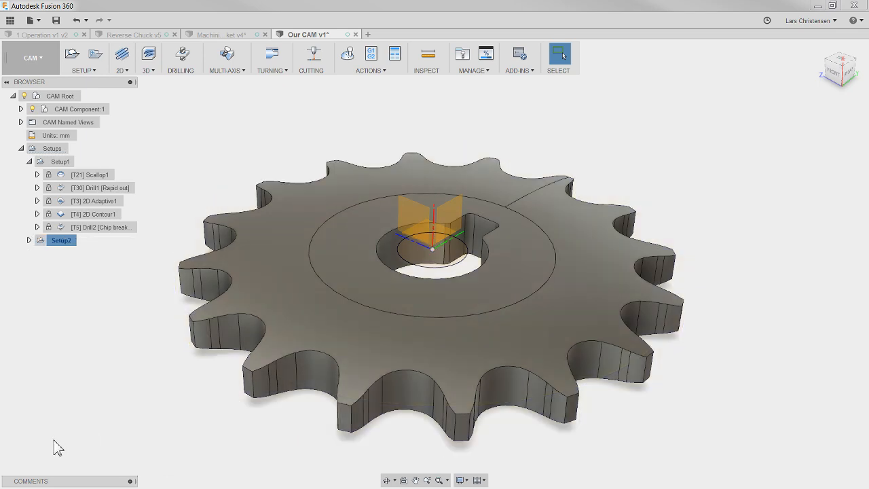
- Expand Setup2 and inspect the copied scallop toolpath on the sprocket
{"action": "left_click", "coordinate": [29, 241]}
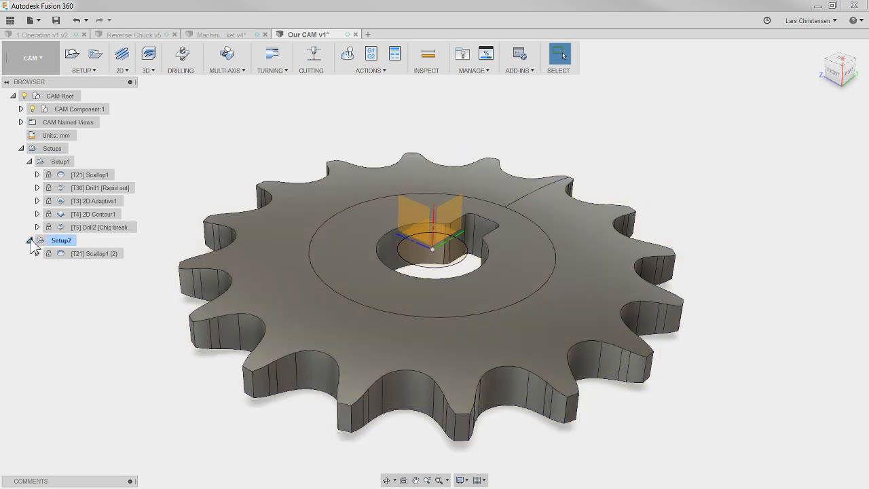
{"action": "left_click", "coordinate": [105, 256]}
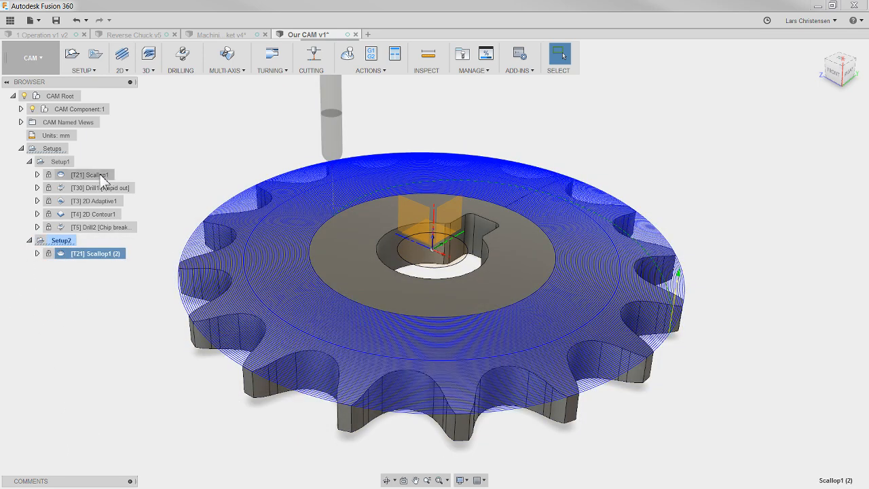
{"action": "left_click", "coordinate": [120, 382]}
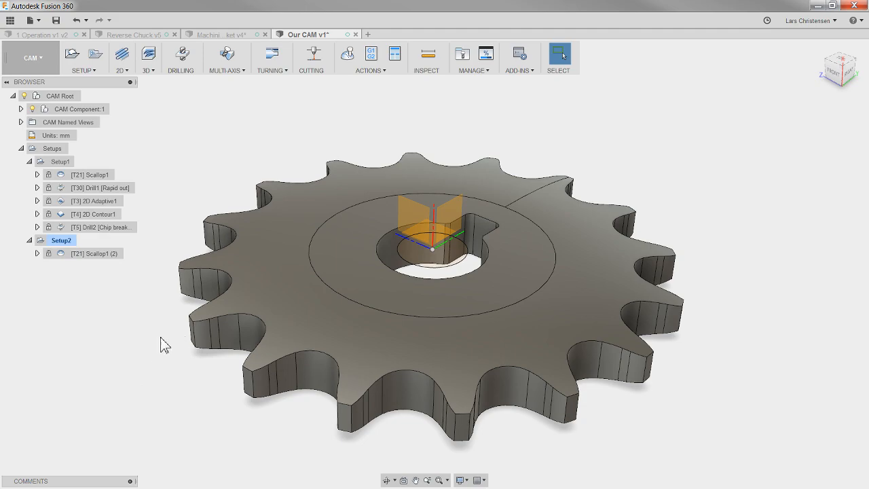
{"action": "left_click", "coordinate": [95, 253]}
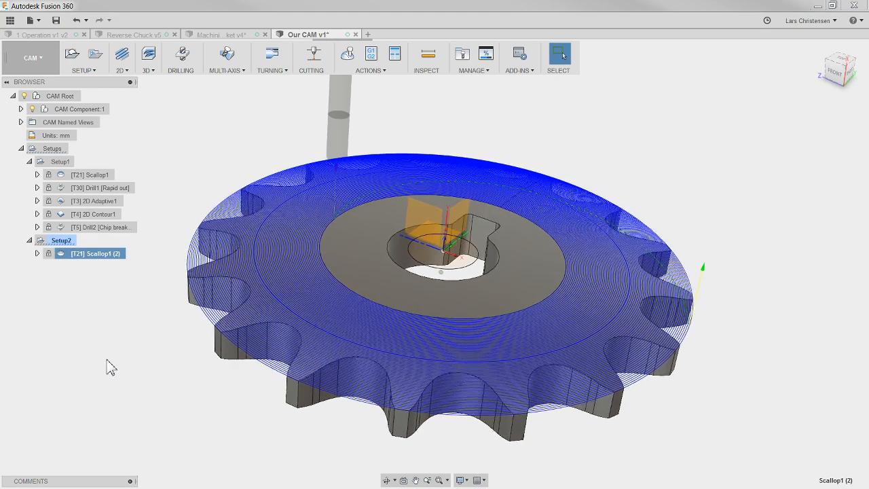
{"action": "left_click", "coordinate": [109, 367]}
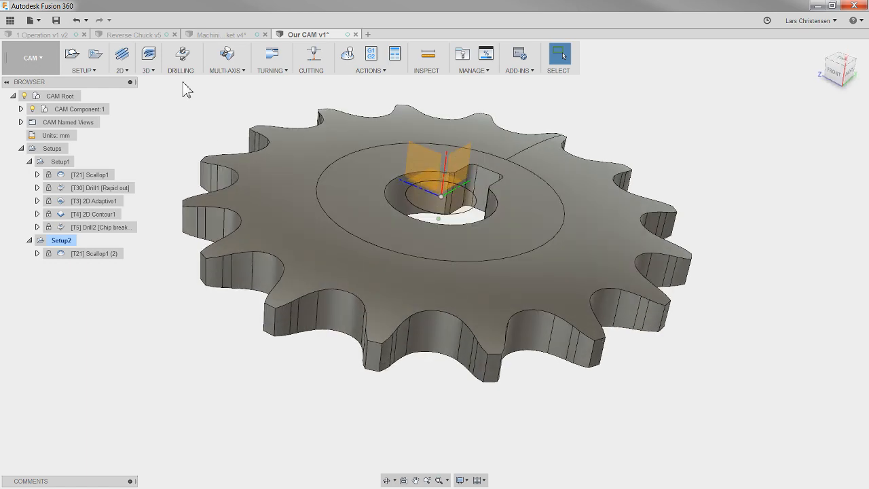
- Start a 2D Adaptive operation in Setup2 and assign tool #3, the Ø8 mm flat end mill, from the Our CAM library
{"action": "left_click", "coordinate": [122, 71]}
{"action": "left_click", "coordinate": [130, 72]}
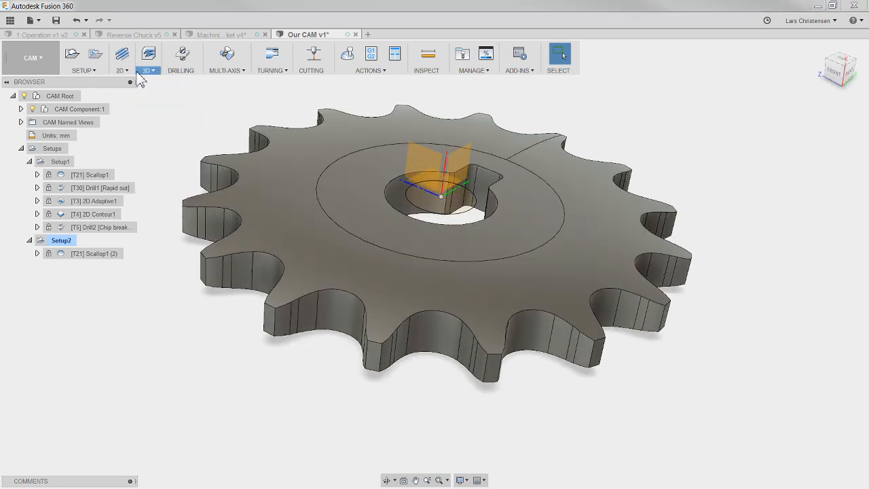
{"action": "left_click", "coordinate": [130, 72]}
{"action": "left_click", "coordinate": [136, 82]}
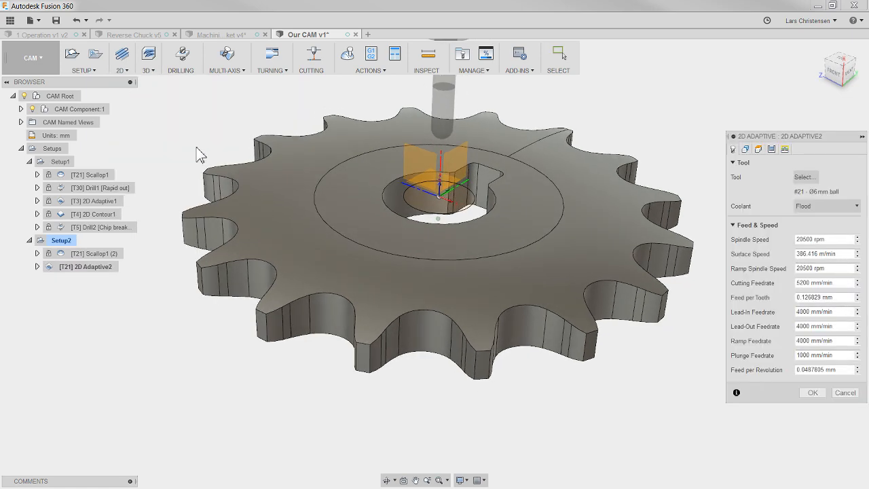
{"action": "left_click", "coordinate": [805, 177]}
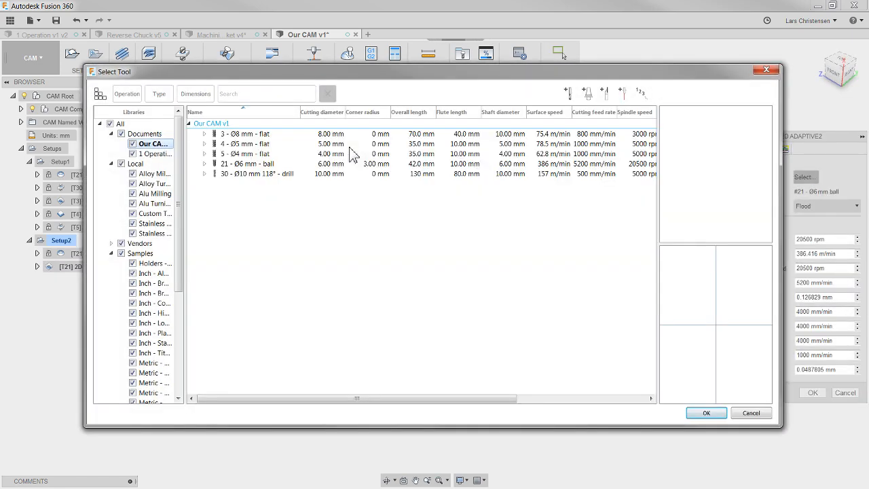
{"action": "left_click", "coordinate": [245, 134]}
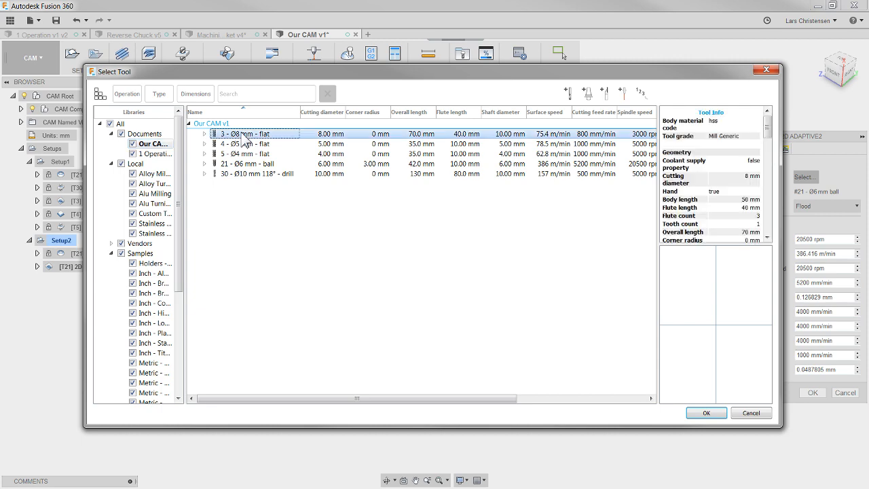
{"action": "left_click", "coordinate": [702, 412]}
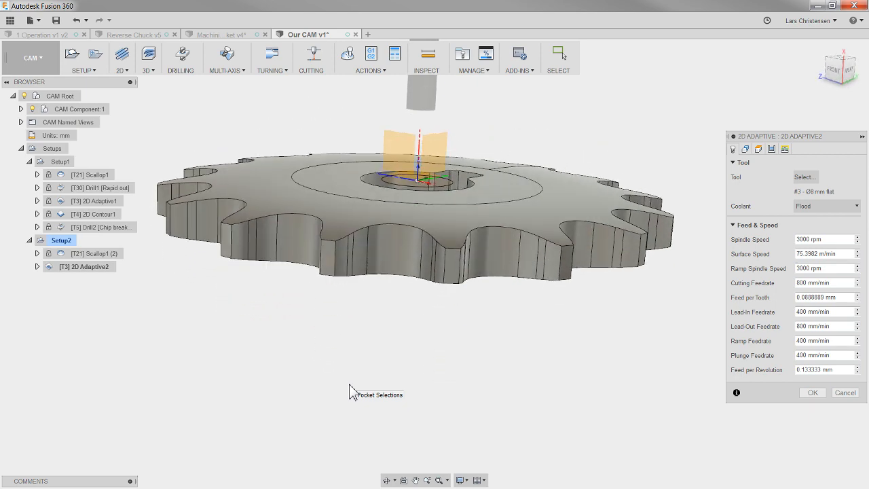
- Select the sprocket's lower outer tooth contour as the 2D Adaptive pocket chain and generate the toolpath
{"action": "left_click", "coordinate": [813, 393]}
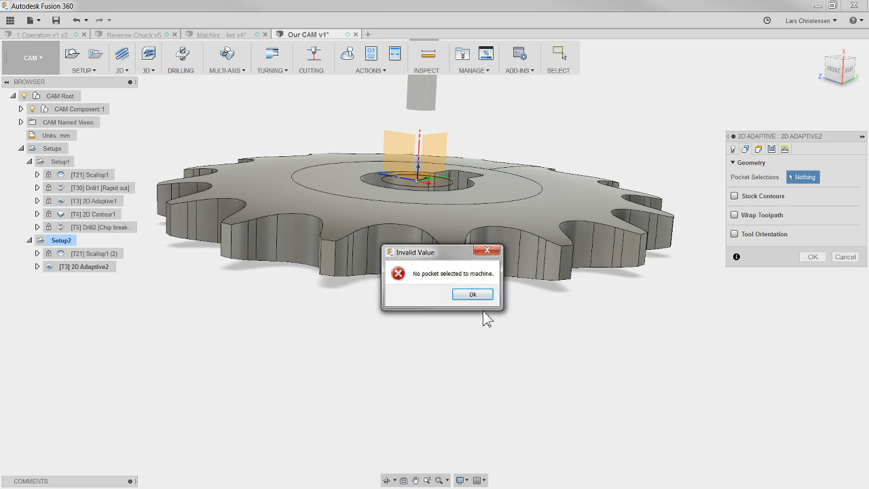
{"action": "left_click", "coordinate": [475, 295]}
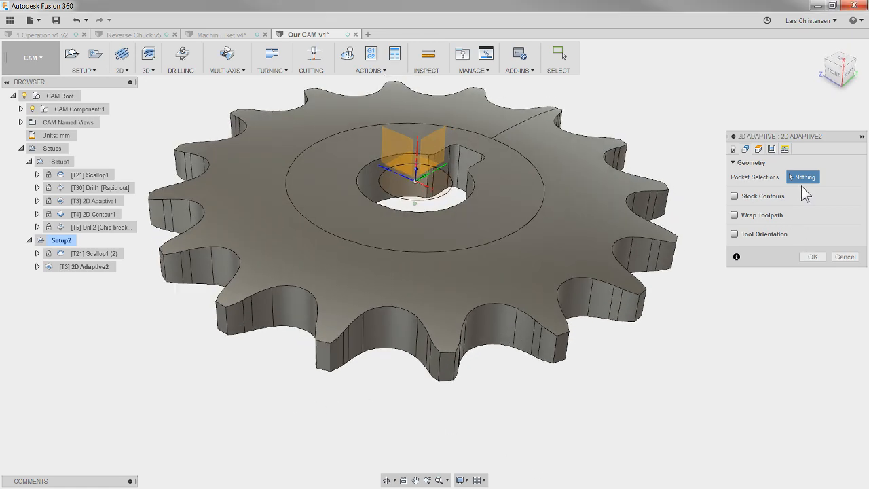
{"action": "middle_click_drag", "start_coordinate": [399, 409], "coordinate": [412, 373], "text": "shift"}
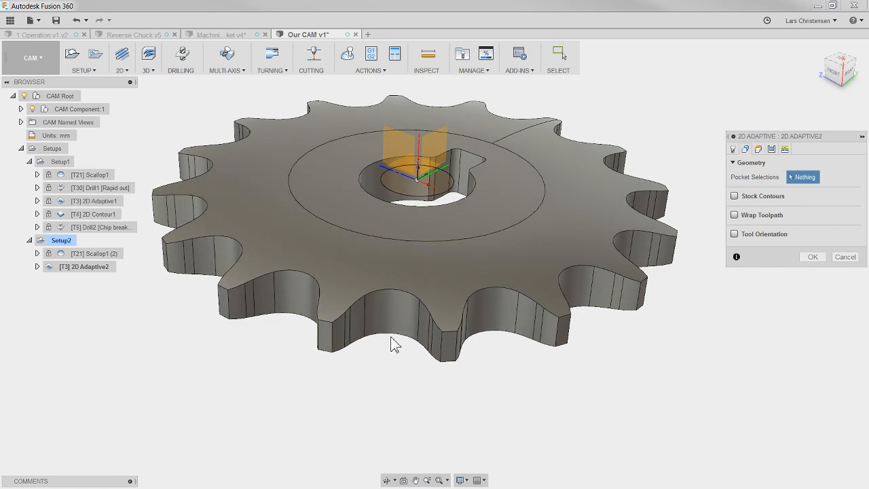
{"action": "left_click", "coordinate": [394, 343]}
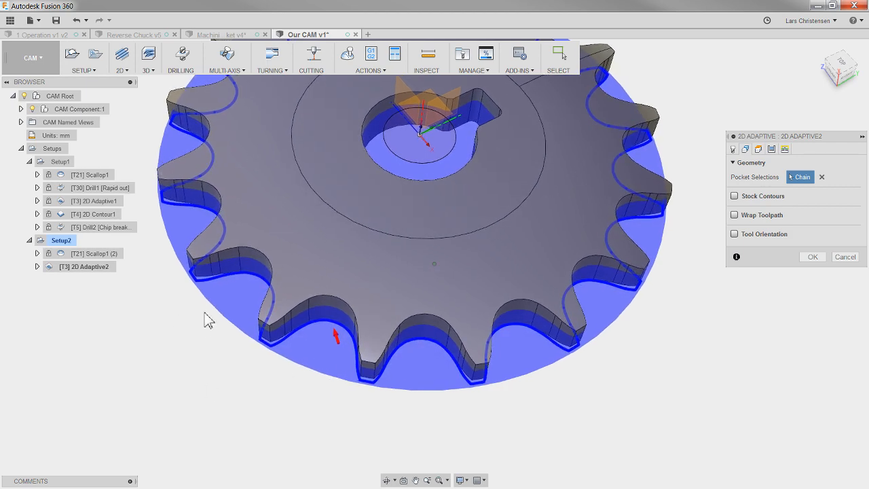
{"action": "left_click", "coordinate": [812, 258]}
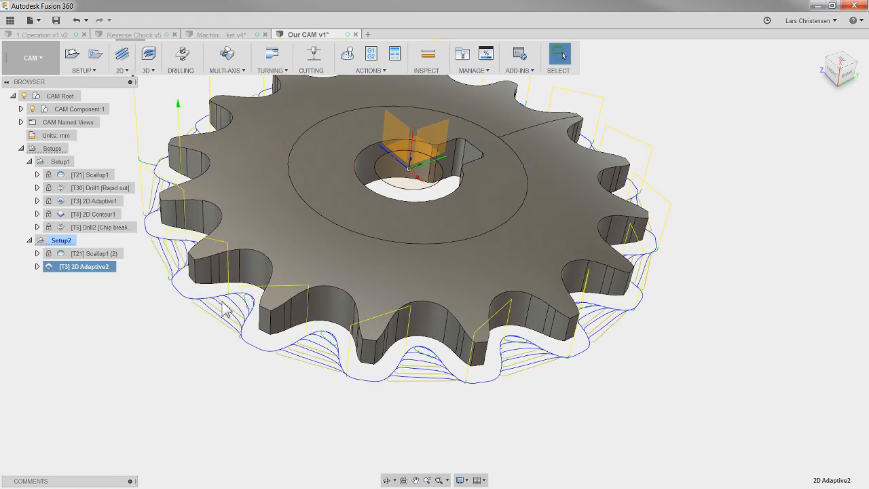
- Edit 2D Adaptive2 to set its bottom height offset to -3 mm from the selected contour, and regenerate the toolpath
{"action": "middle_click_drag", "start_coordinate": [245, 334], "coordinate": [88, 285], "text": "shift"}
{"action": "right_click", "coordinate": [88, 268]}
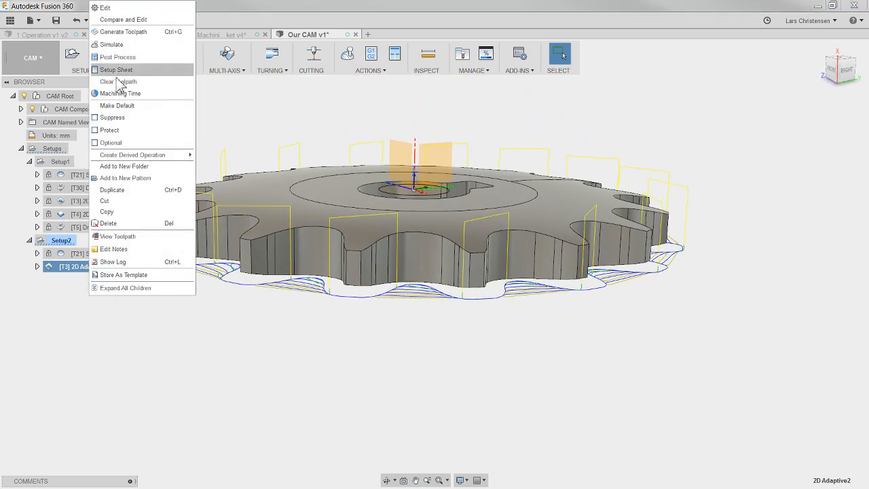
{"action": "left_click", "coordinate": [114, 8]}
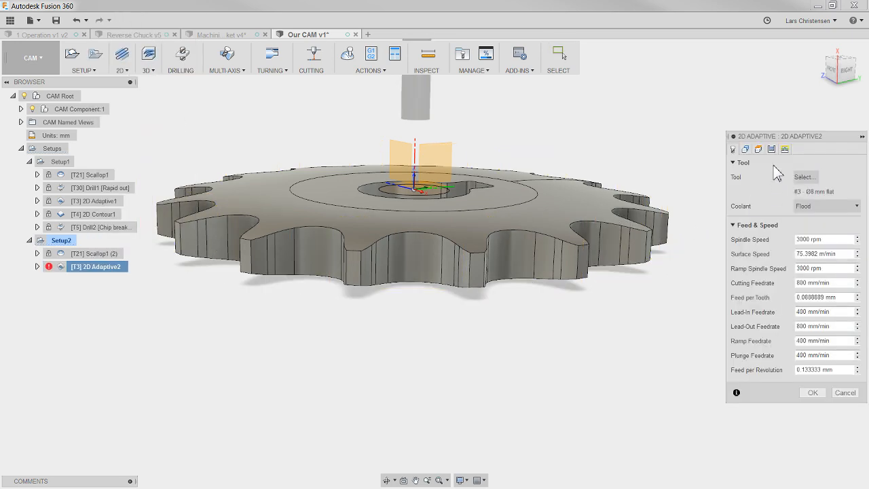
{"action": "left_click", "coordinate": [760, 150]}
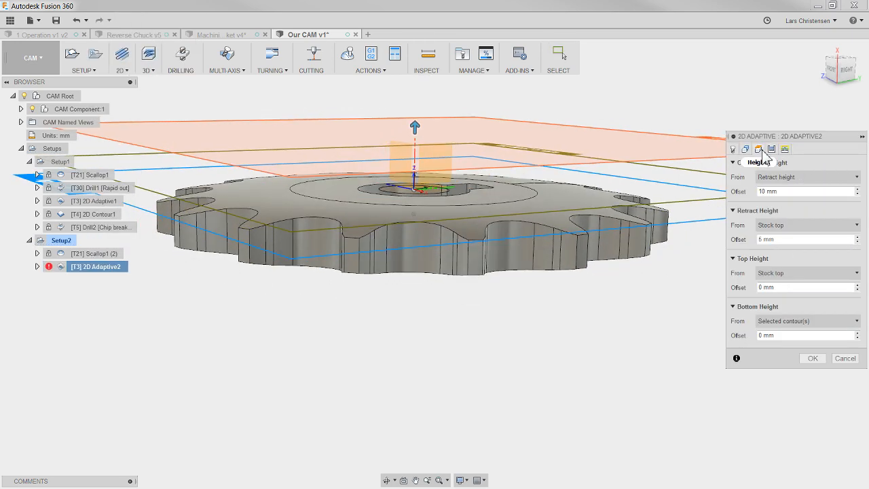
{"action": "left_click_drag", "start_coordinate": [790, 332], "coordinate": [738, 330]}
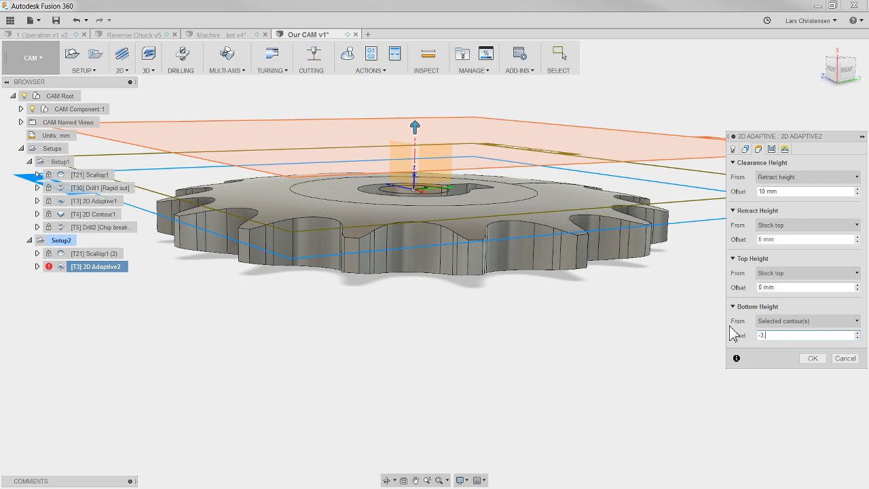
{"action": "key", "text": "Return"}
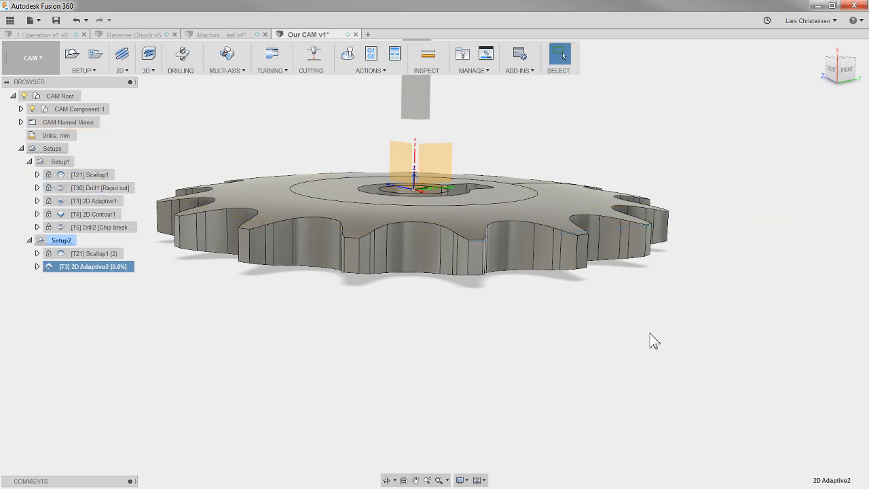
{"action": "middle_click_drag", "start_coordinate": [373, 345], "coordinate": [383, 270], "text": "shift"}
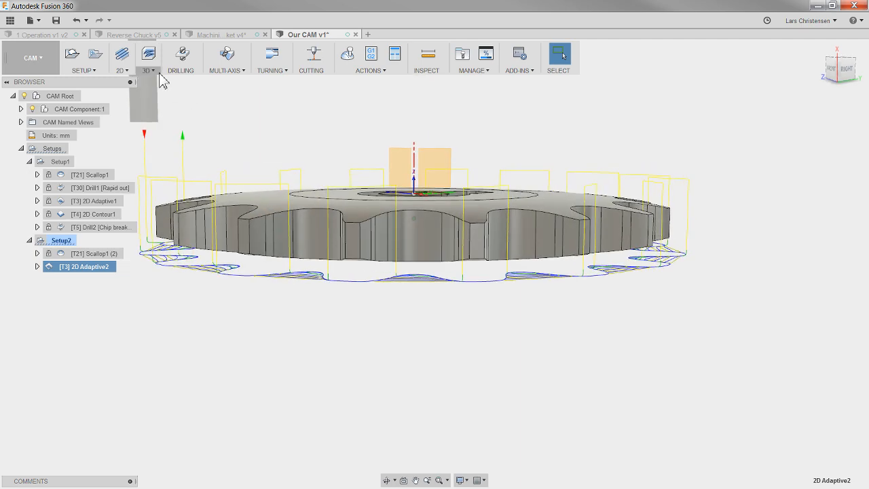
- Check the clearance between the sprocket and the fixture base in the Machining Sprocket document, and return to Our CAM
{"action": "left_click", "coordinate": [205, 34]}
{"action": "middle_click_drag", "start_coordinate": [366, 306], "coordinate": [290, 256], "text": "shift"}
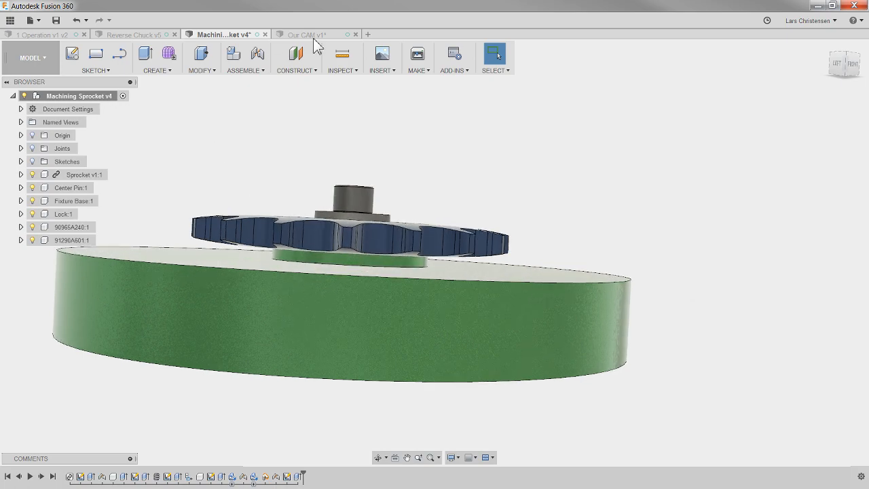
{"action": "left_click", "coordinate": [308, 36]}
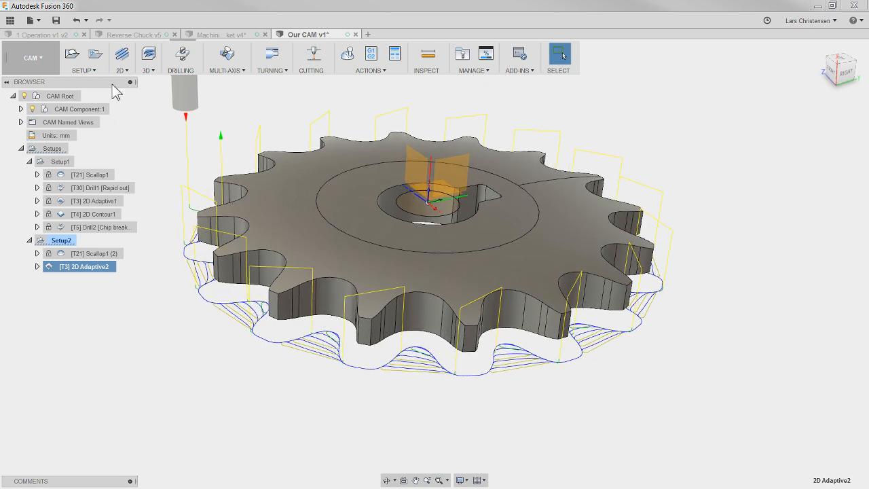
- Start a 2D Contour operation in Setup2 with tool #3 and select the sprocket's lower outer tooth edge as its contour
{"action": "left_click", "coordinate": [121, 69]}
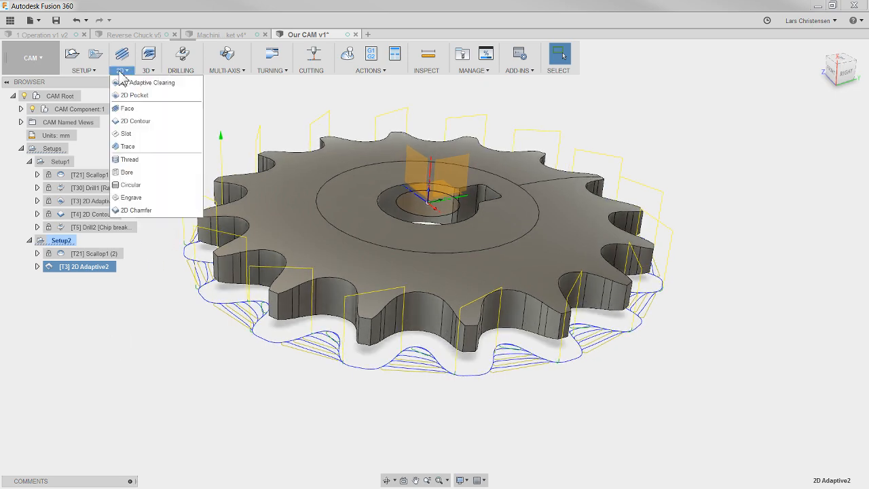
{"action": "left_click", "coordinate": [129, 122]}
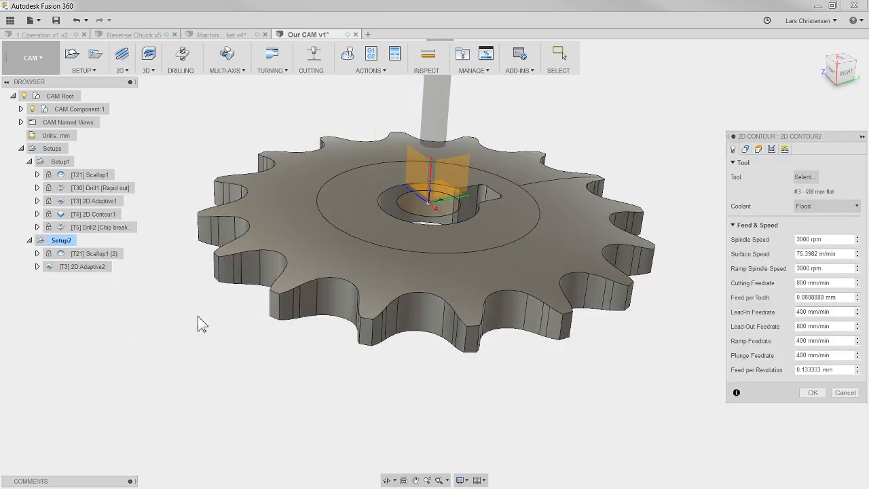
{"action": "left_click", "coordinate": [746, 148]}
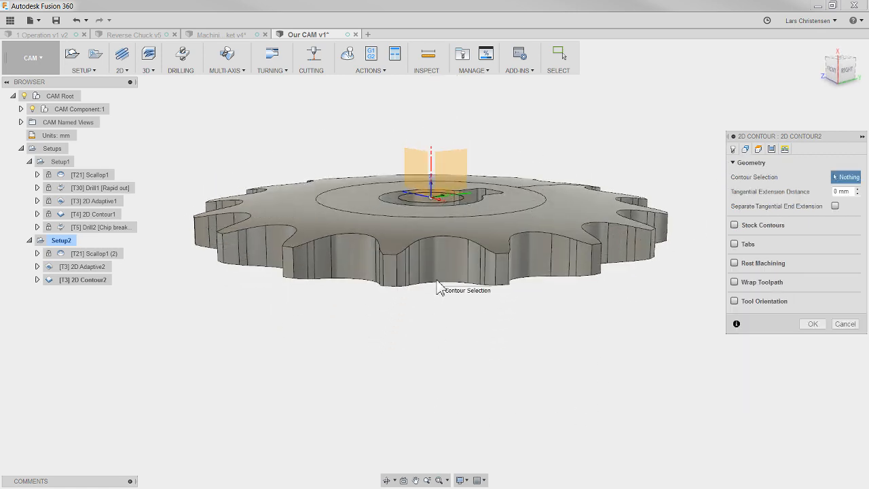
{"action": "left_click", "coordinate": [442, 287]}
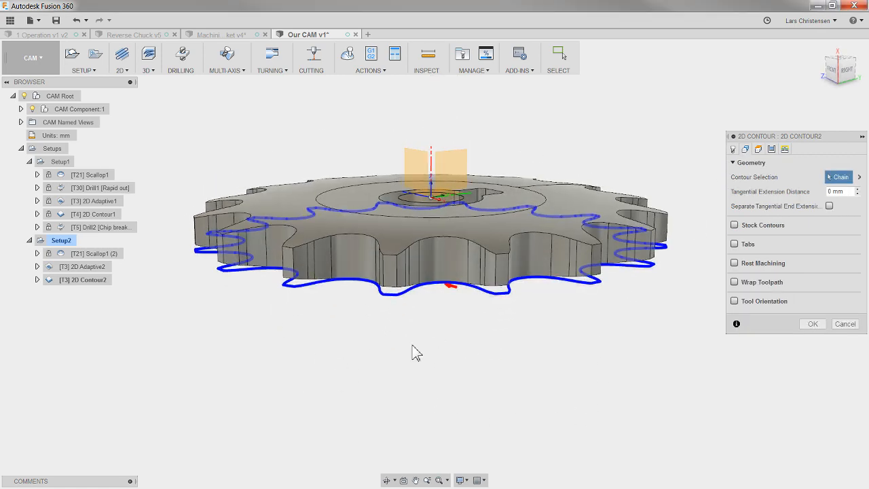
{"action": "middle_click_drag", "start_coordinate": [401, 337], "coordinate": [326, 352], "text": "shift"}
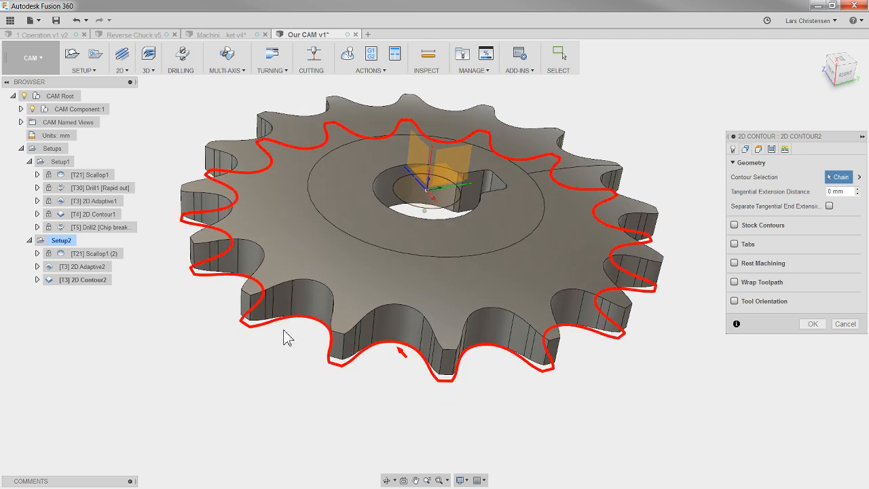
- Set the 2D Contour's bottom height offset to -3 mm from the selected contour and generate the toolpath
{"action": "left_click", "coordinate": [772, 149]}
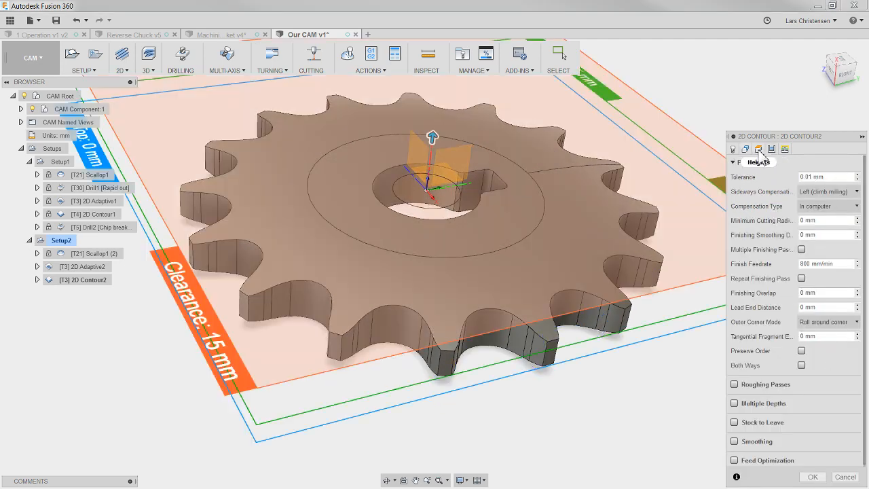
{"action": "left_click", "coordinate": [758, 149]}
{"action": "left_click", "coordinate": [804, 383]}
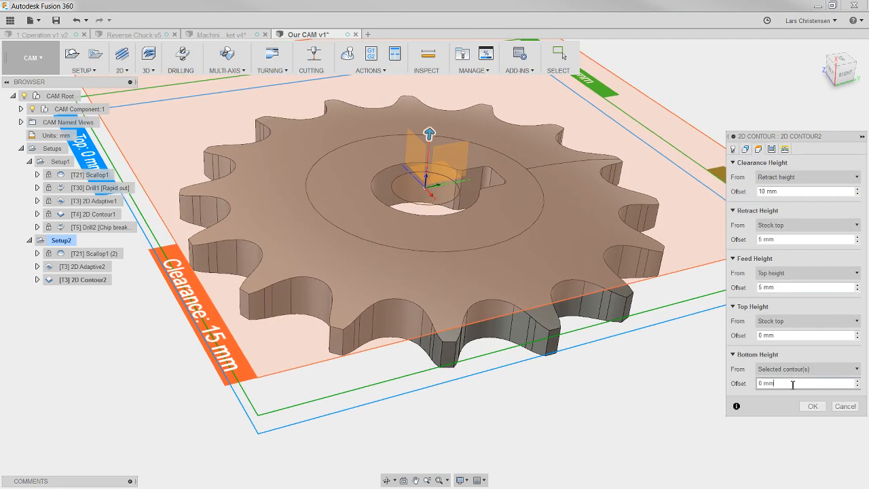
{"action": "key", "text": "BackSpace"}
{"action": "type", "text": "-3"}
{"action": "key", "text": "Return"}
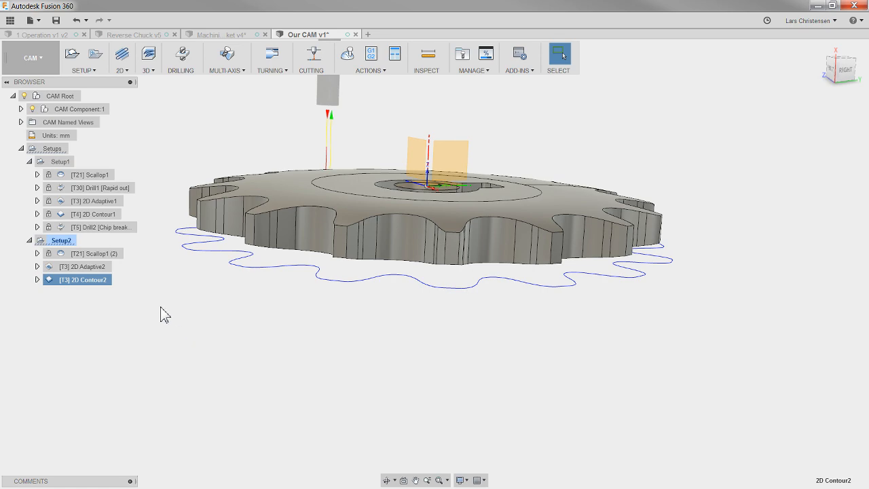
- Review the Scallop1 (2), 2D Adaptive2 and 2D Contour2 toolpaths together on the sprocket, and clear the selection
{"action": "left_click", "coordinate": [78, 255]}
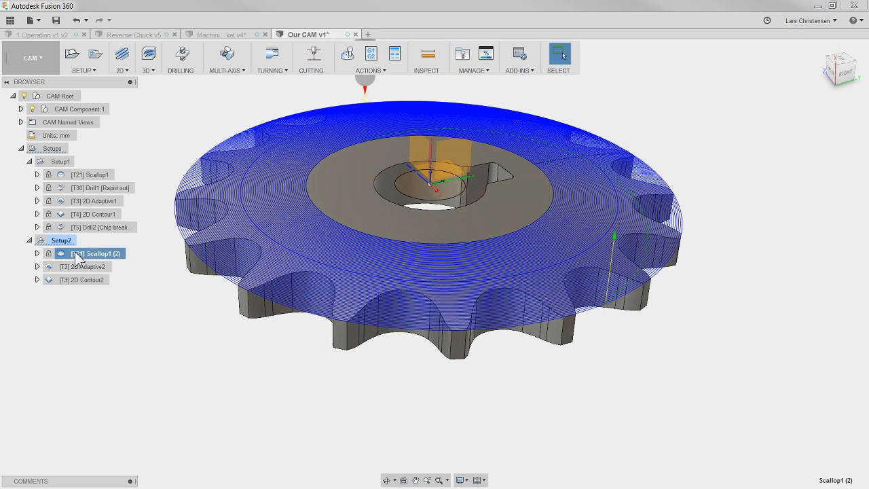
{"action": "left_click", "coordinate": [80, 266], "text": "ctrl"}
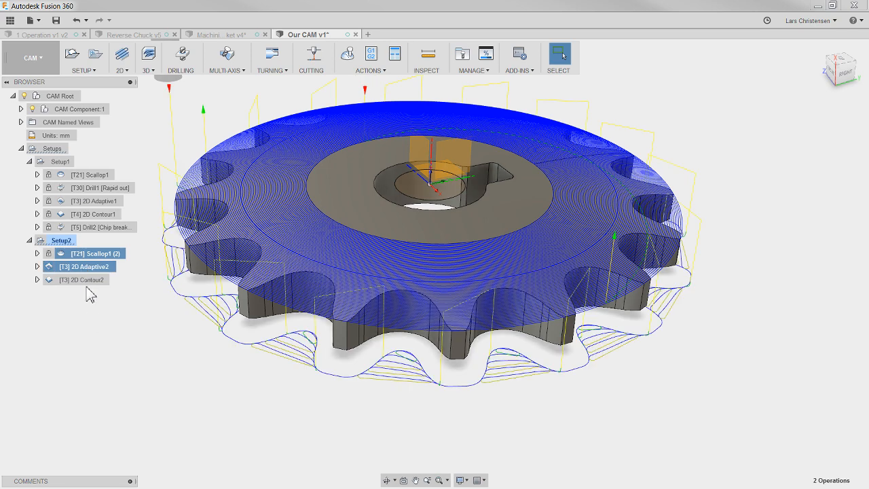
{"action": "left_click", "coordinate": [89, 285], "text": "ctrl"}
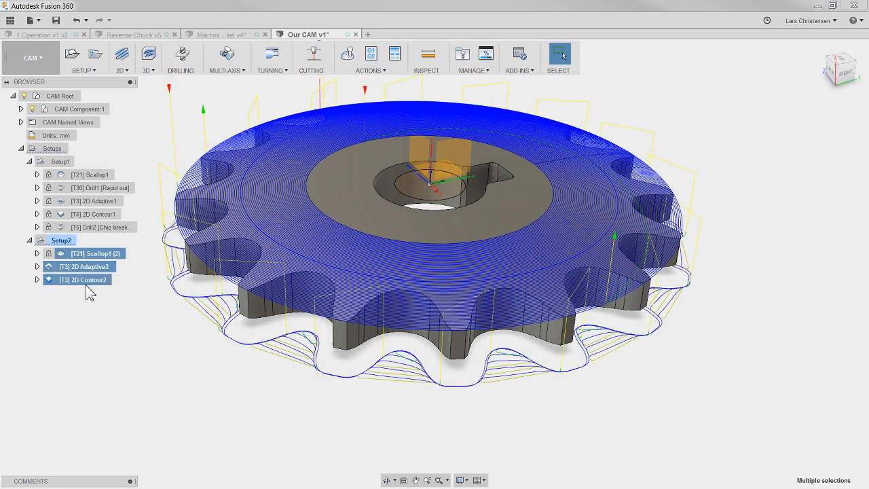
{"action": "left_click", "coordinate": [115, 367]}
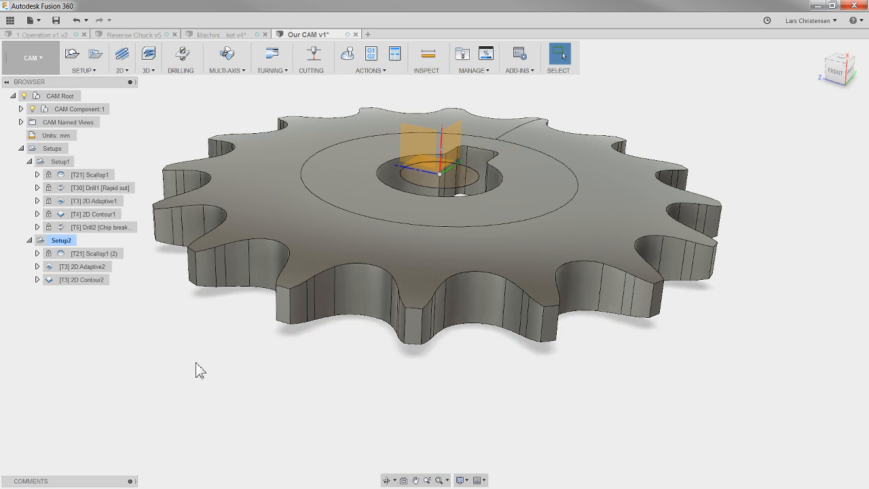
- Start a Trace operation in Setup2 and assign tool #70, the Ø10 mm 90° spot drill, from the Tutorial - Metric library
{"action": "left_click", "coordinate": [123, 70]}
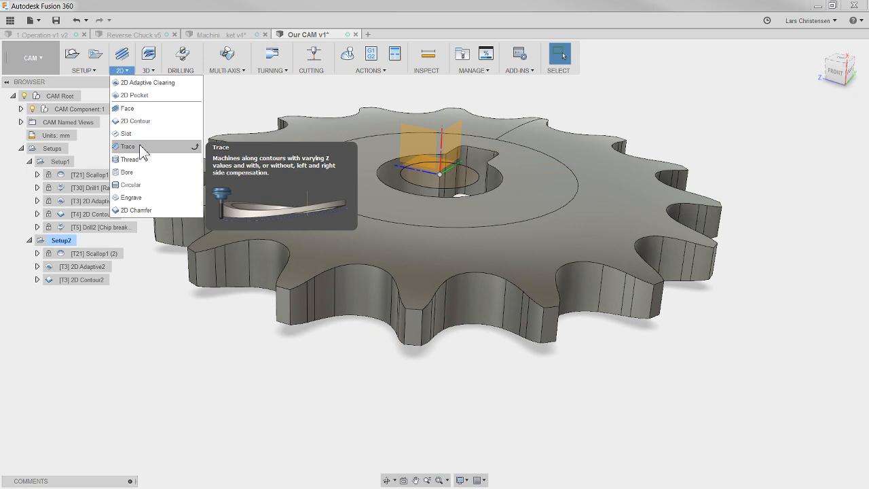
{"action": "left_click", "coordinate": [143, 148]}
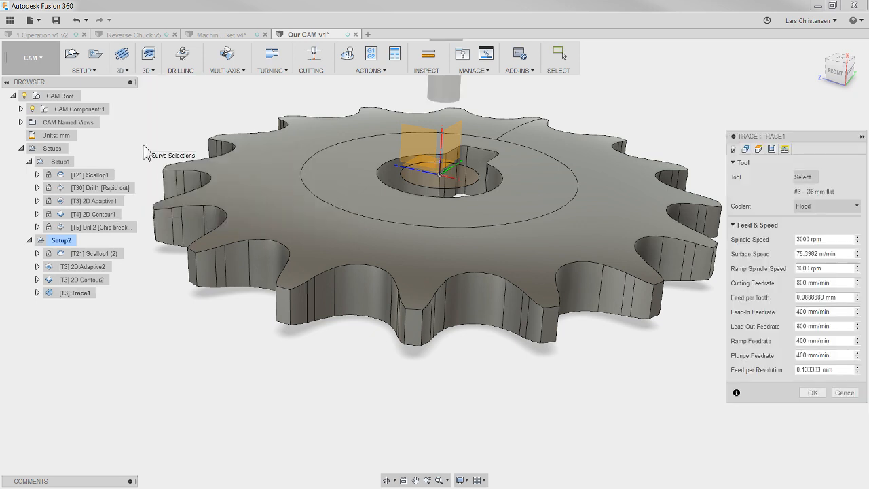
{"action": "left_click", "coordinate": [804, 177]}
{"action": "left_click_drag", "start_coordinate": [179, 203], "coordinate": [201, 333]}
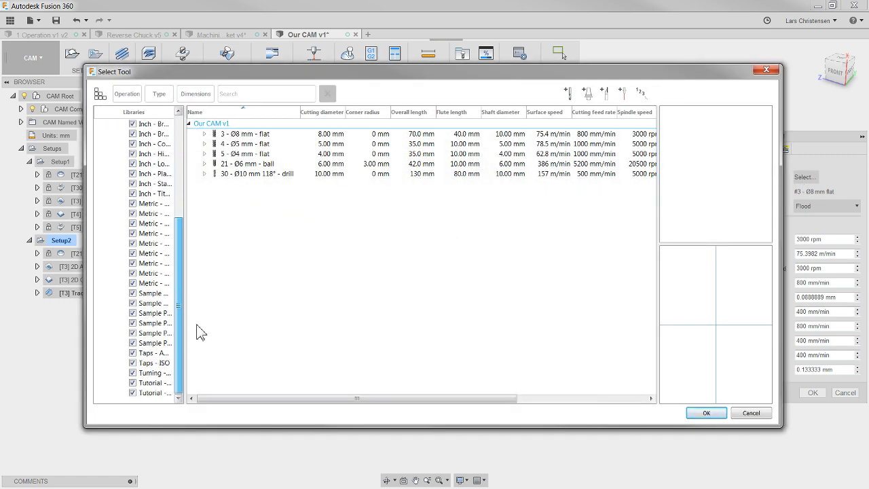
{"action": "left_click", "coordinate": [155, 393]}
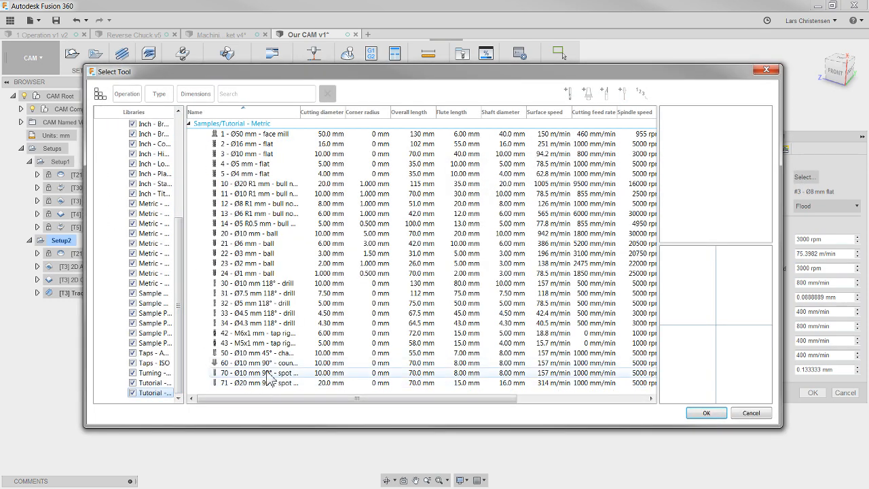
{"action": "left_click", "coordinate": [267, 374]}
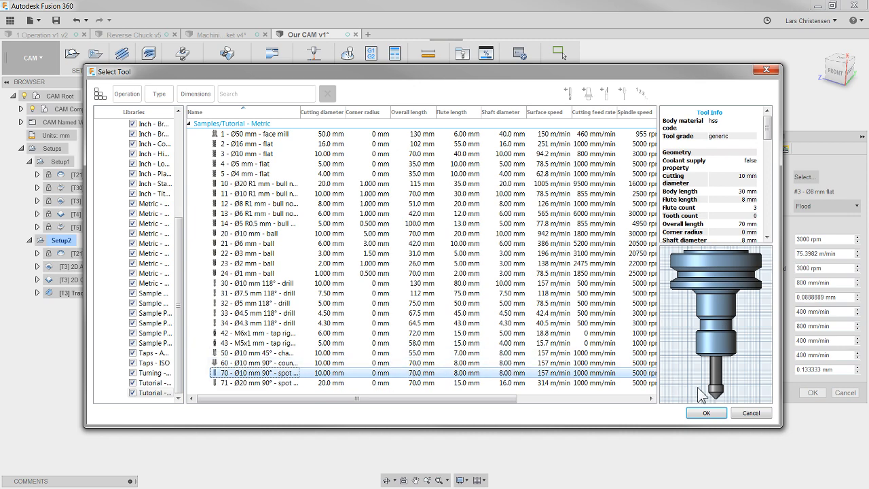
{"action": "left_click", "coordinate": [706, 412]}
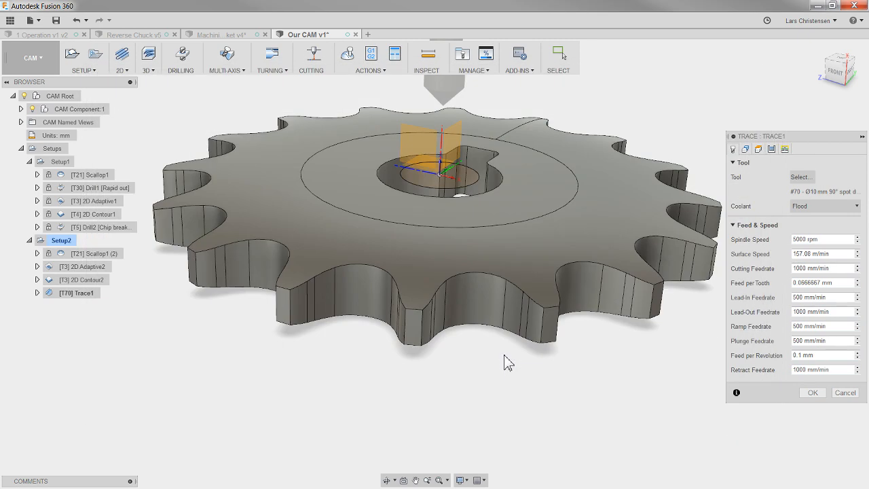
- Select the sprocket's upper outer tooth edge as the Trace curve and set sideways compensation to Left (climb milling)
{"action": "left_click", "coordinate": [745, 149]}
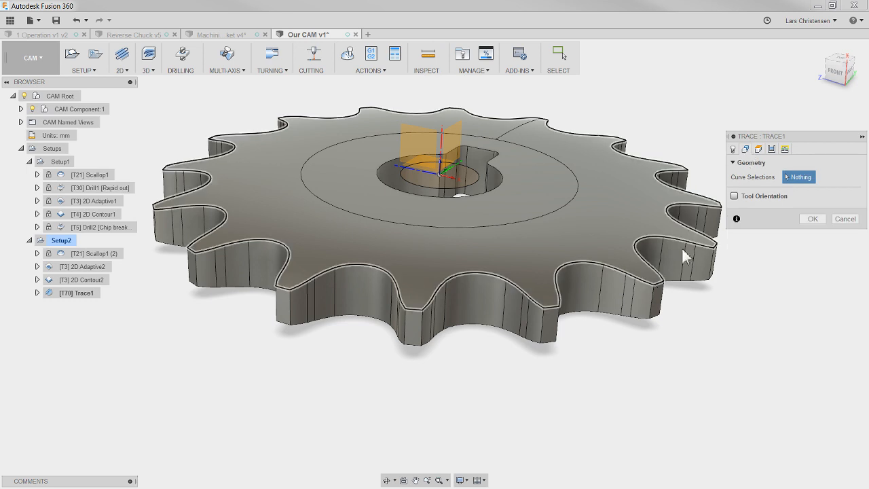
{"action": "left_click", "coordinate": [464, 275]}
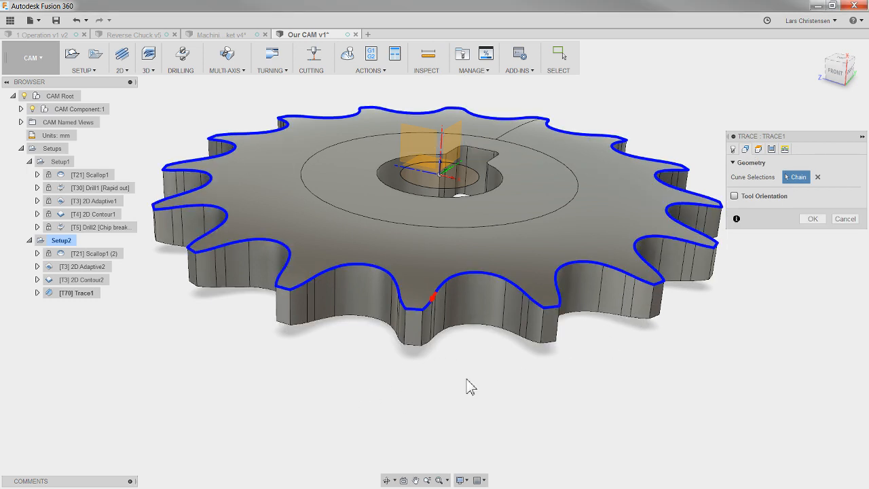
{"action": "left_click", "coordinate": [772, 149]}
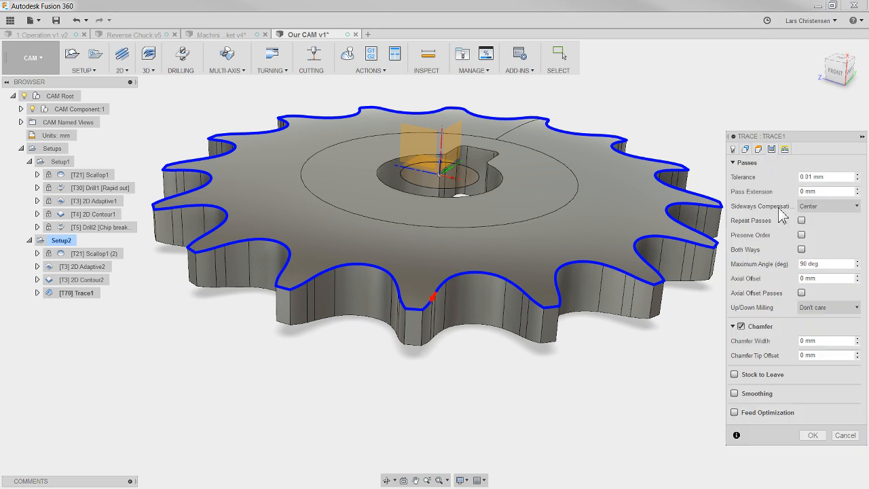
{"action": "left_click", "coordinate": [808, 205]}
{"action": "left_click", "coordinate": [814, 231]}
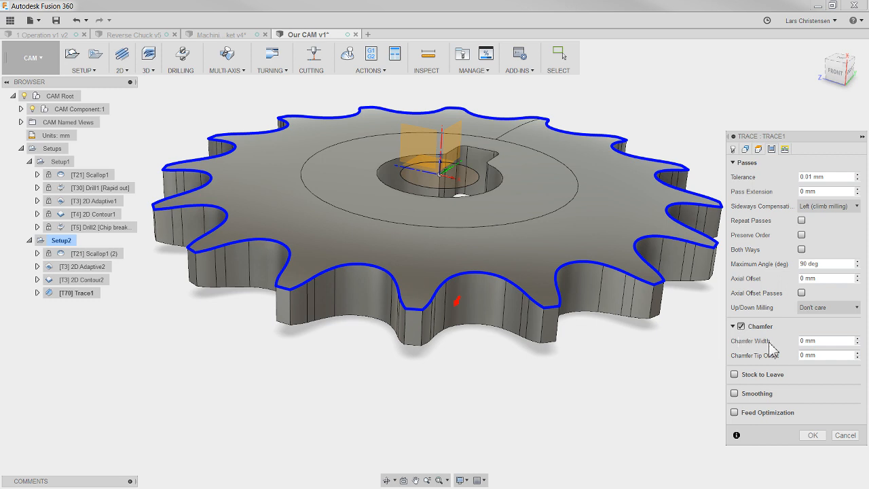
- Set the Trace operation's axial offset and chamfer tip offset to 1 mm, and generate the chamfering toolpath
{"action": "left_click", "coordinate": [804, 342]}
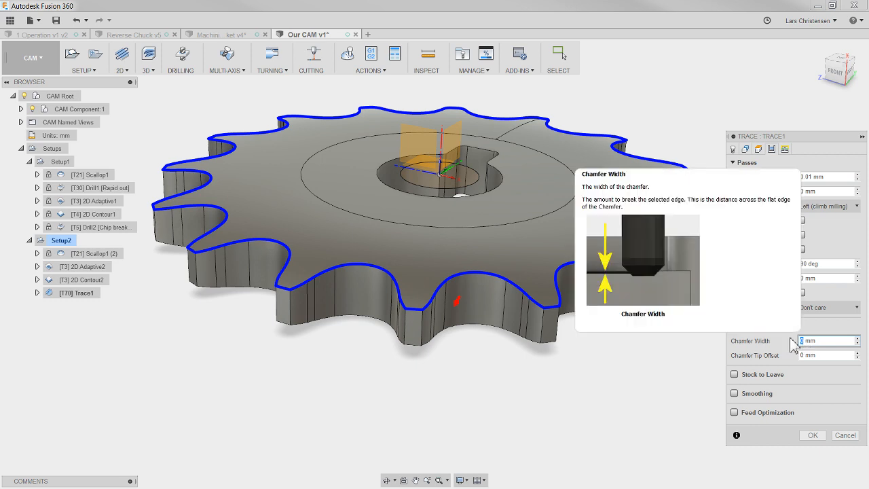
{"action": "left_click", "coordinate": [805, 355]}
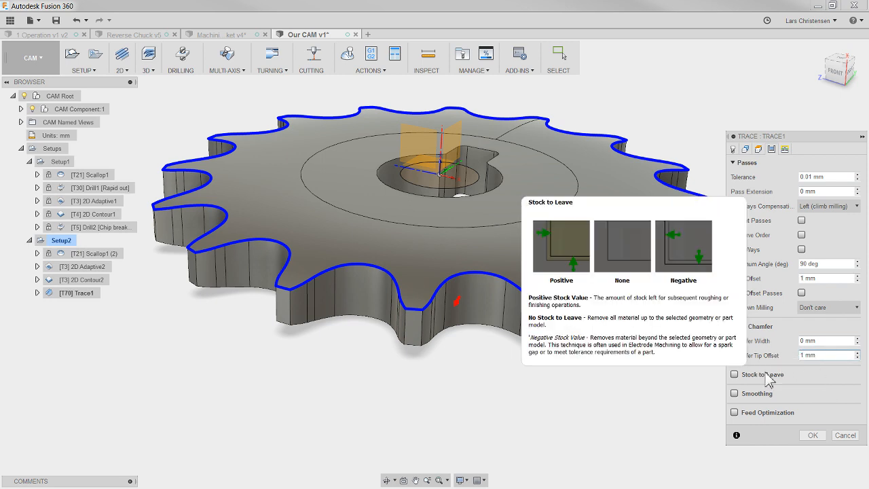
{"action": "left_click", "coordinate": [813, 435]}
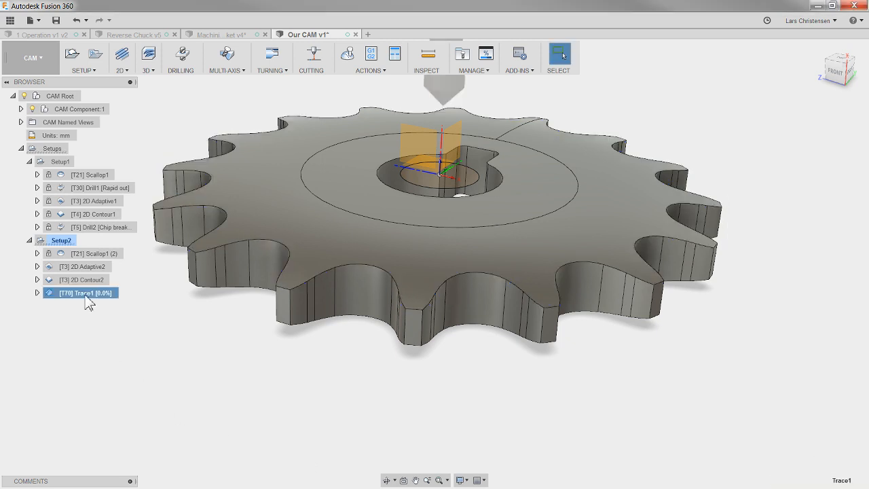
{"action": "middle_click_drag", "start_coordinate": [201, 344], "coordinate": [221, 318], "text": "shift"}
{"action": "left_click", "coordinate": [126, 71]}
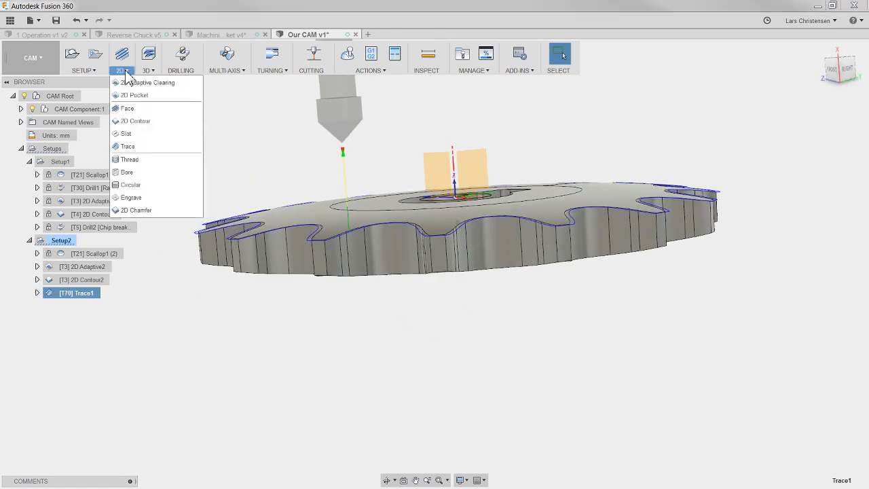
{"action": "left_click", "coordinate": [144, 319]}
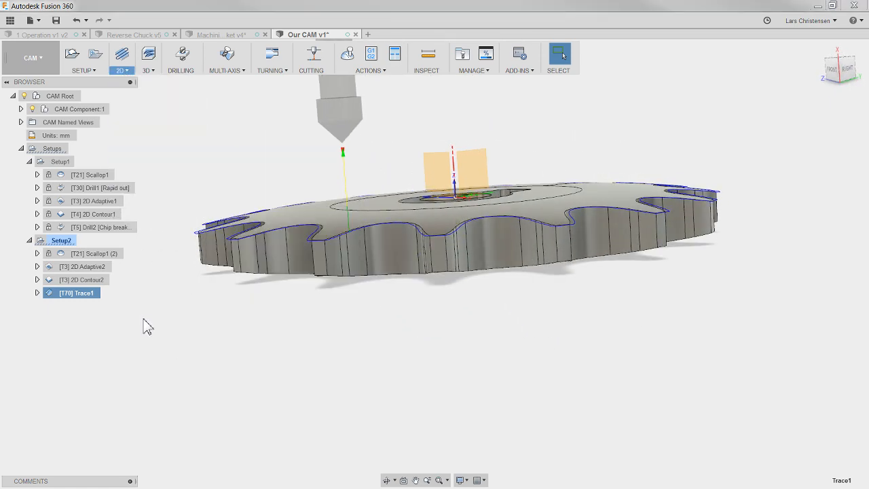
- Simulate the Trace1 chamfering toolpath around the sprocket's teeth with the stock hidden, and exit the simulation
{"action": "middle_click_drag", "start_coordinate": [149, 317], "coordinate": [336, 75], "text": "shift"}
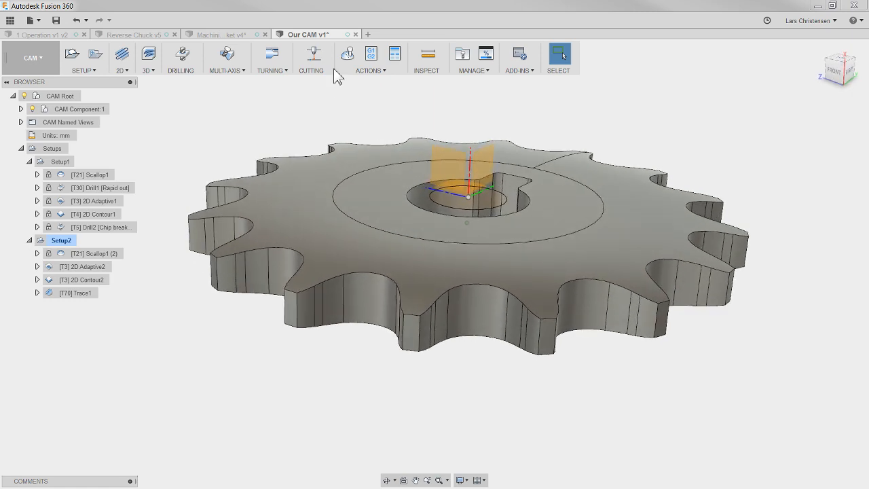
{"action": "left_click", "coordinate": [93, 294]}
{"action": "left_click", "coordinate": [346, 54]}
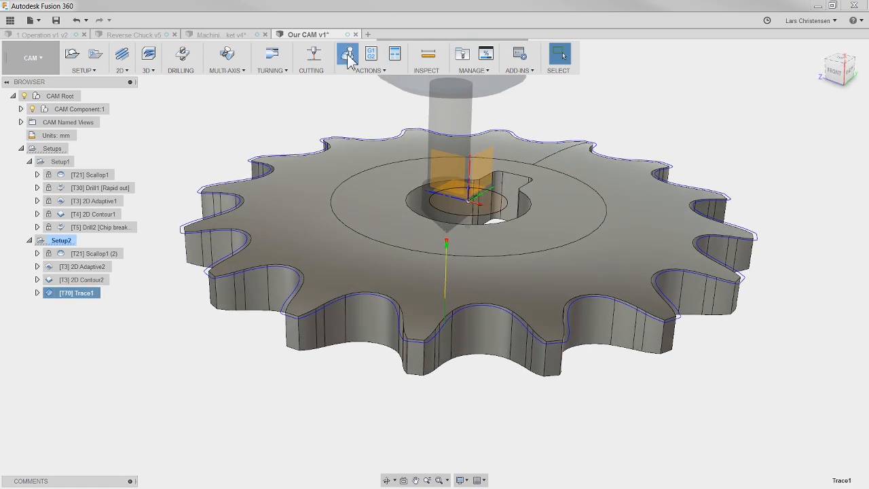
{"action": "left_click", "coordinate": [765, 259]}
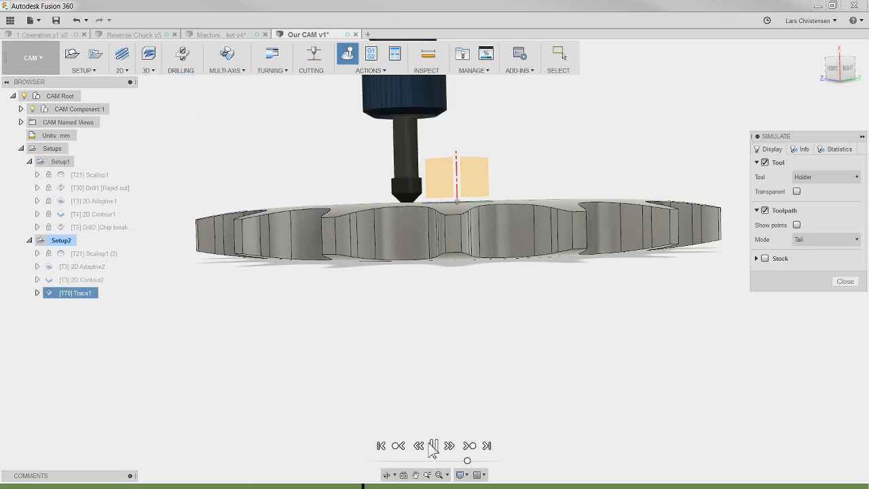
{"action": "key", "text": "Escape"}
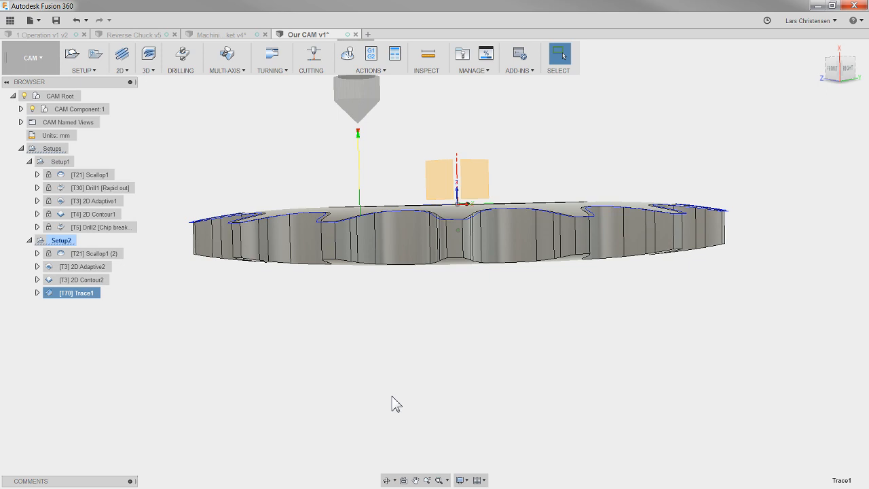
- Open a simulation of all Setup2 operations with the stock shown
{"action": "left_click", "coordinate": [61, 241]}
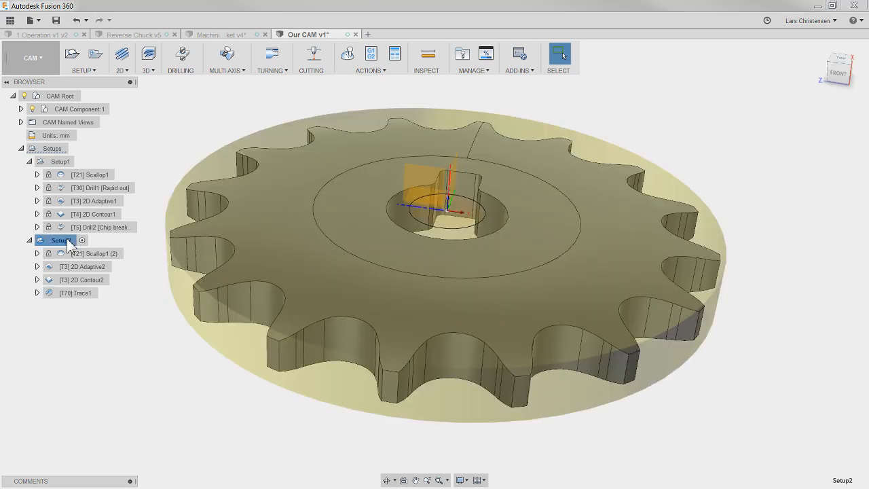
{"action": "left_click", "coordinate": [347, 56]}
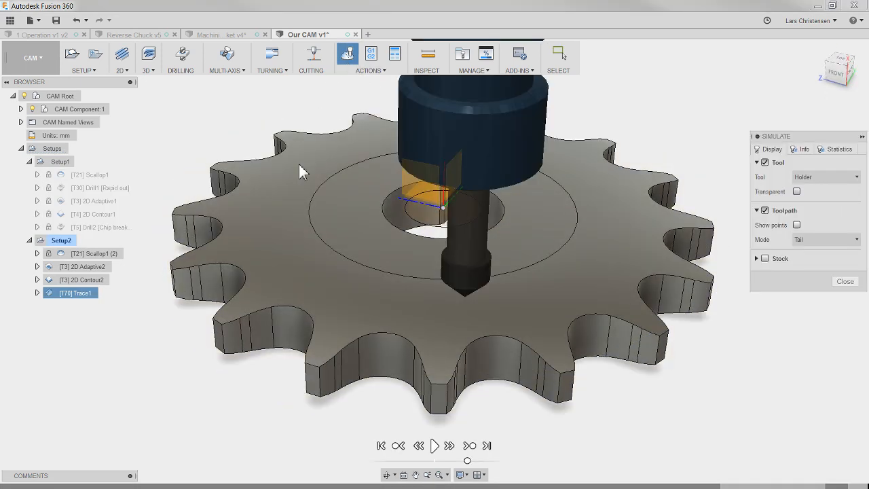
{"action": "left_click", "coordinate": [766, 259]}
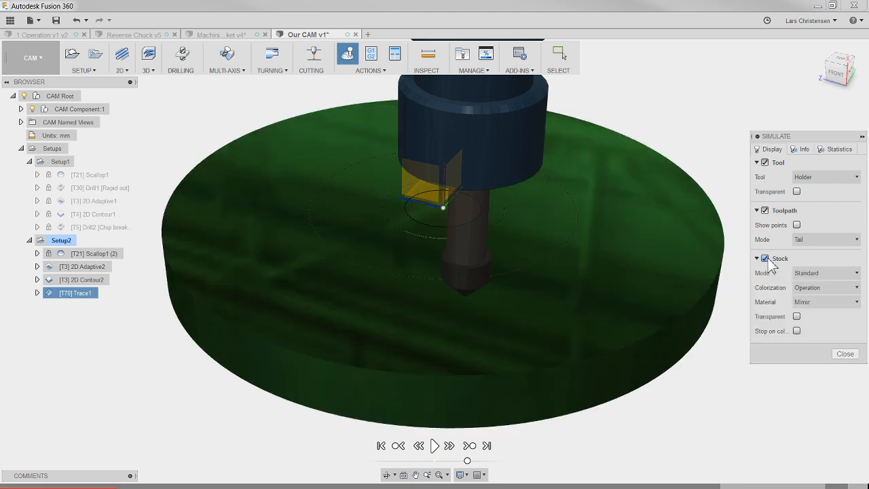